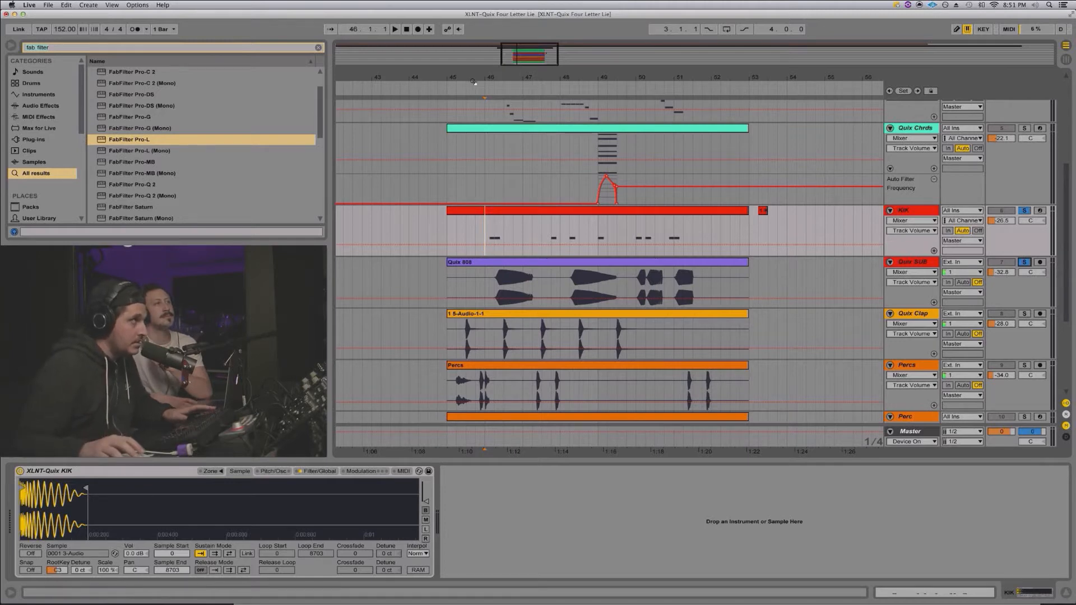
Play the soloed kick and sub from bar 46, stop playback and turn off their solo.
key("space")
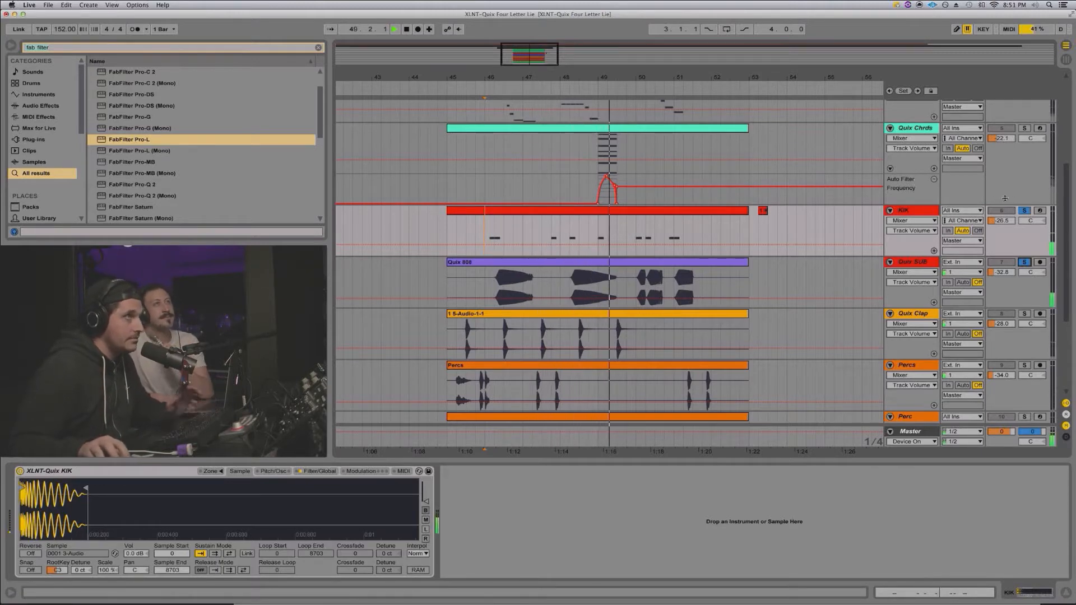
key("space")
left_click(1024, 211)
Solo the Quix Clap track, listen to it from position 46.3, and stop playback.
scroll(774, 216, "down", 5)
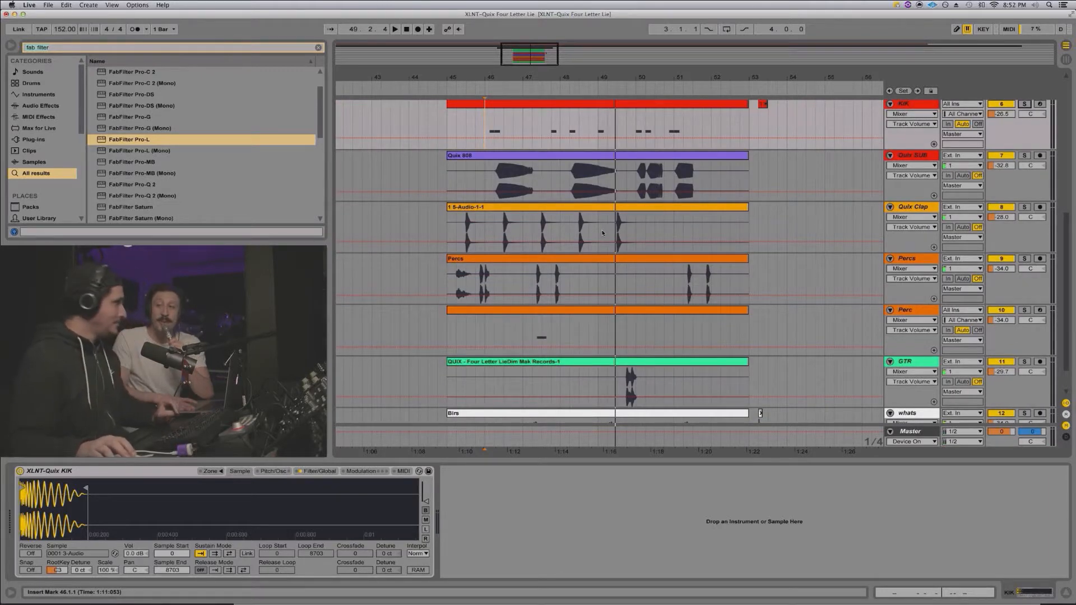
left_click(504, 227)
left_click(1024, 208)
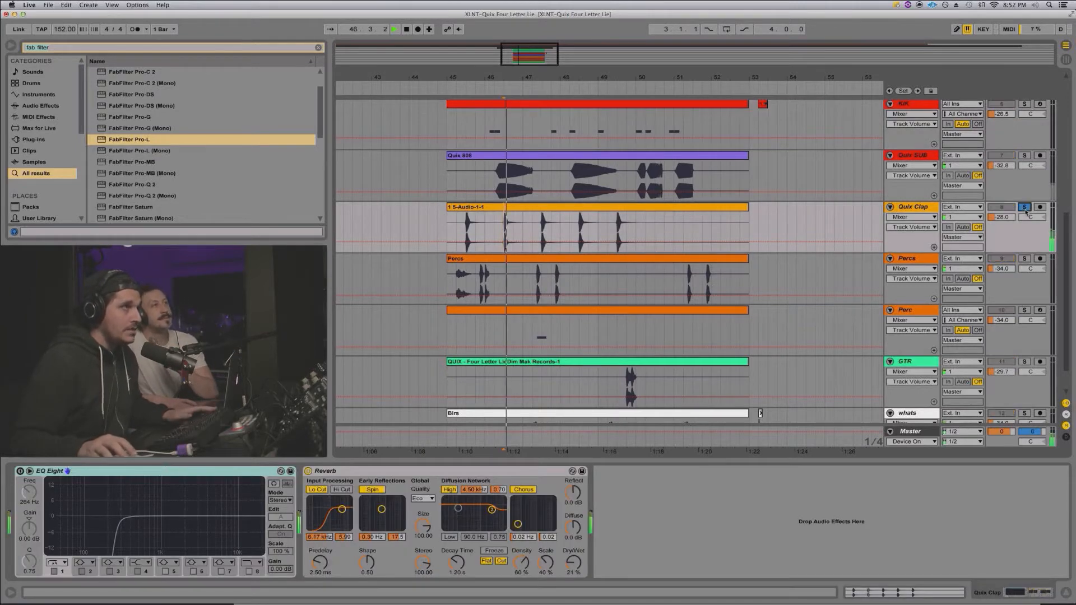
key("space")
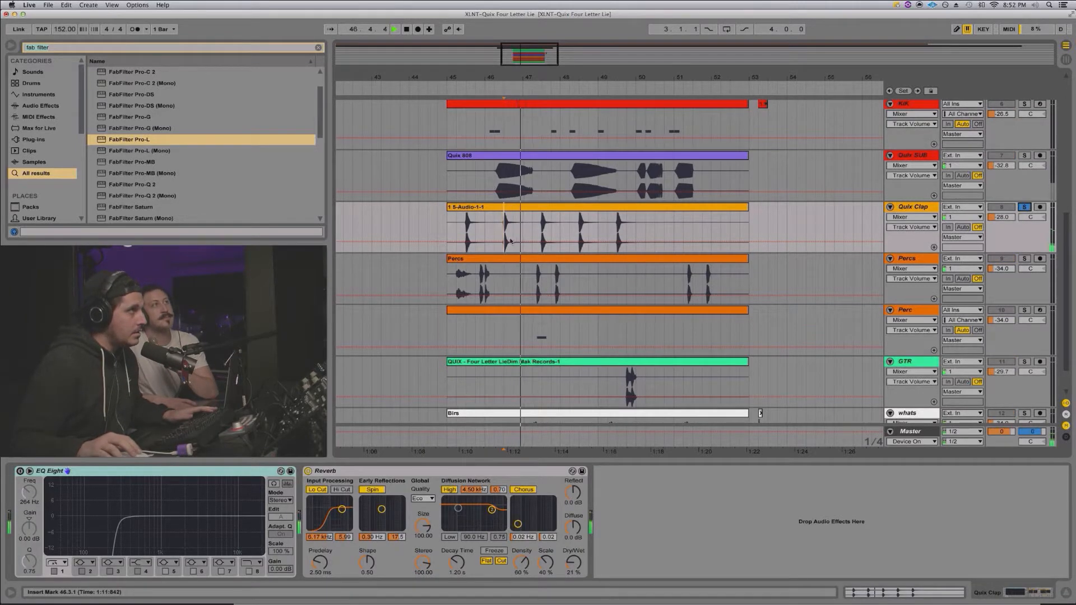
scroll(695, 230, "up", 5)
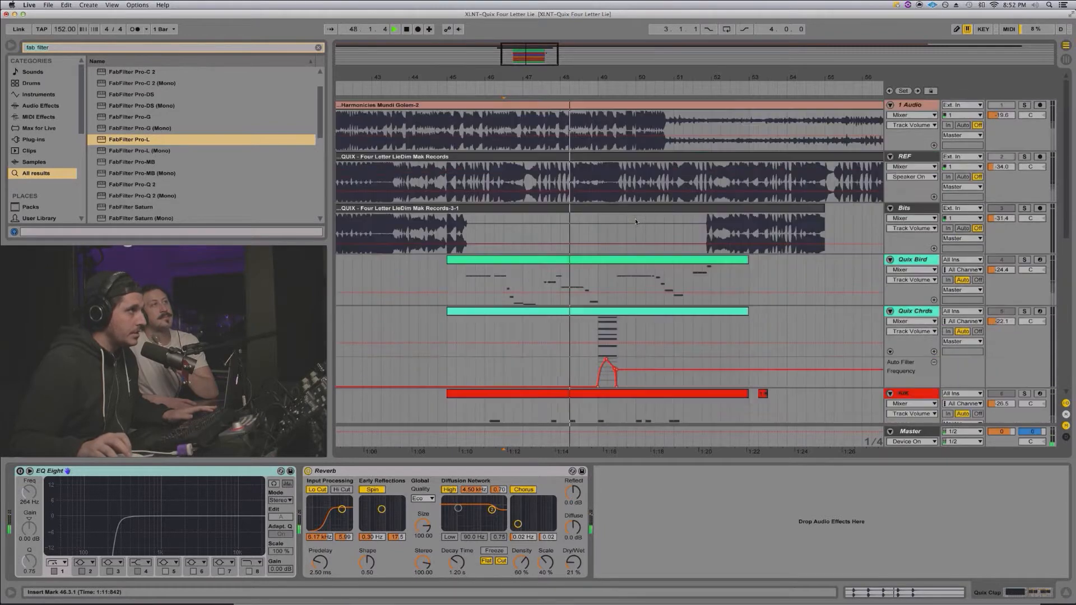
key("space")
Solo the Perc track, listen to its hit from position 47.2, and return to no solo.
scroll(636, 222, "down", 5)
scroll(636, 222, "down", 1)
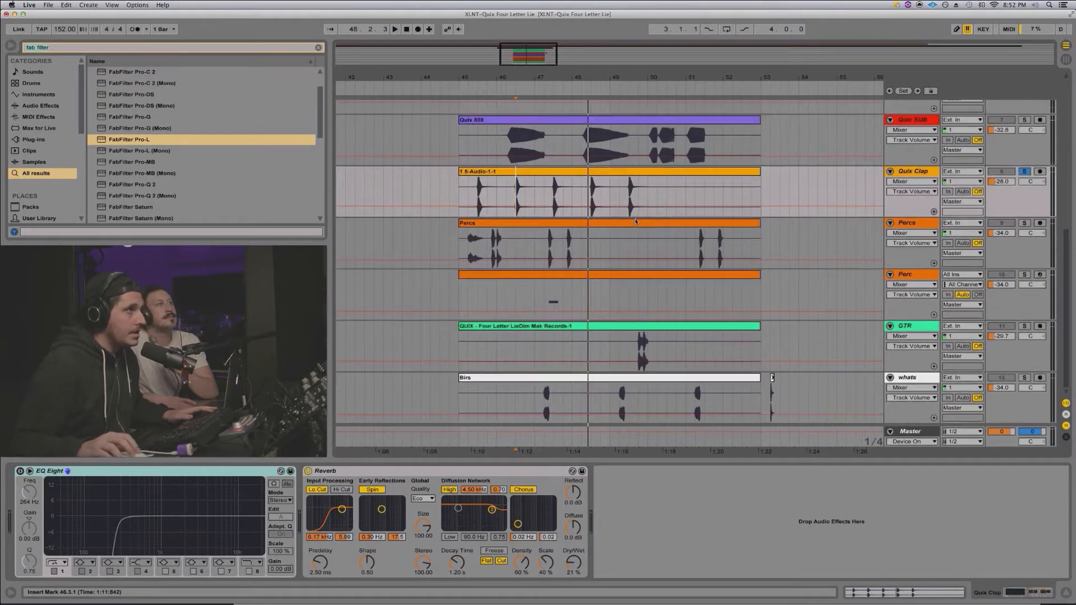
left_click(542, 286)
left_click(1022, 275)
left_click(1023, 274)
key("space")
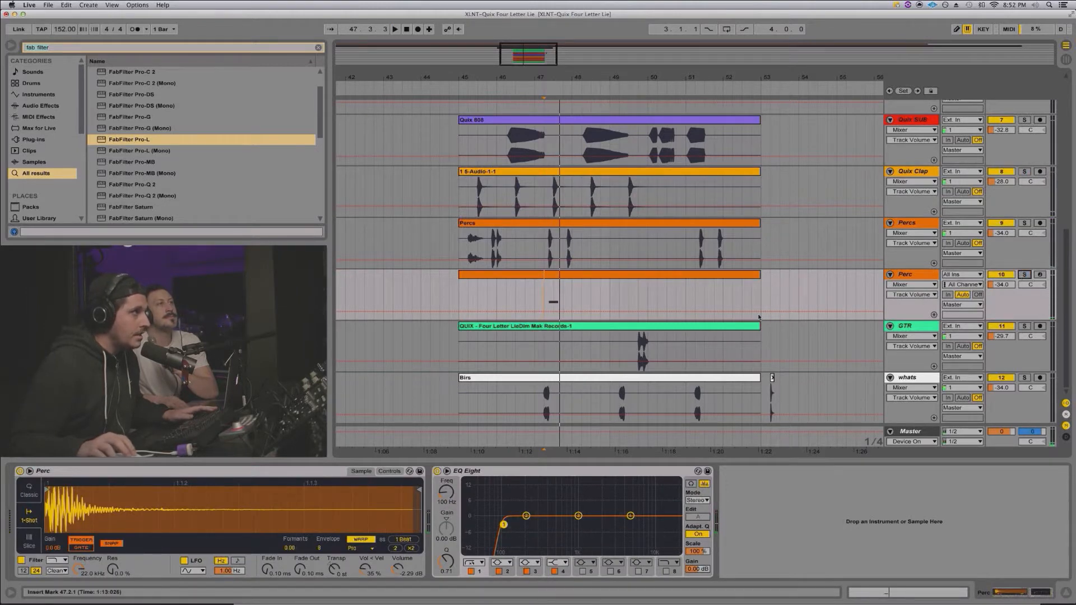
Play the recreated arrangement with all active tracks from position 44.2 on the Quix Bird track.
scroll(626, 331, "up", 8)
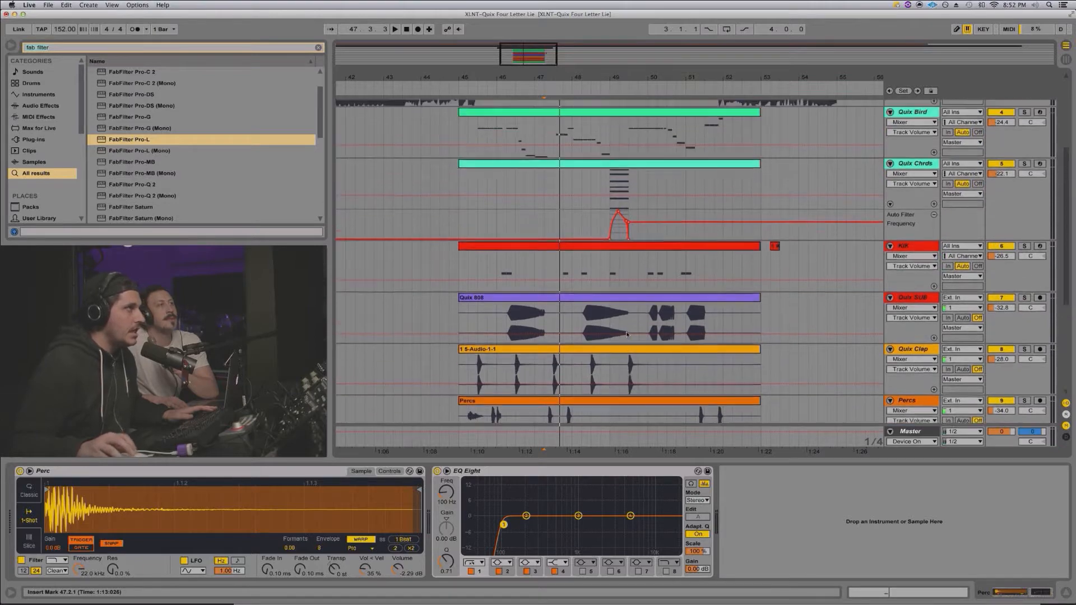
scroll(588, 261, "up", 4)
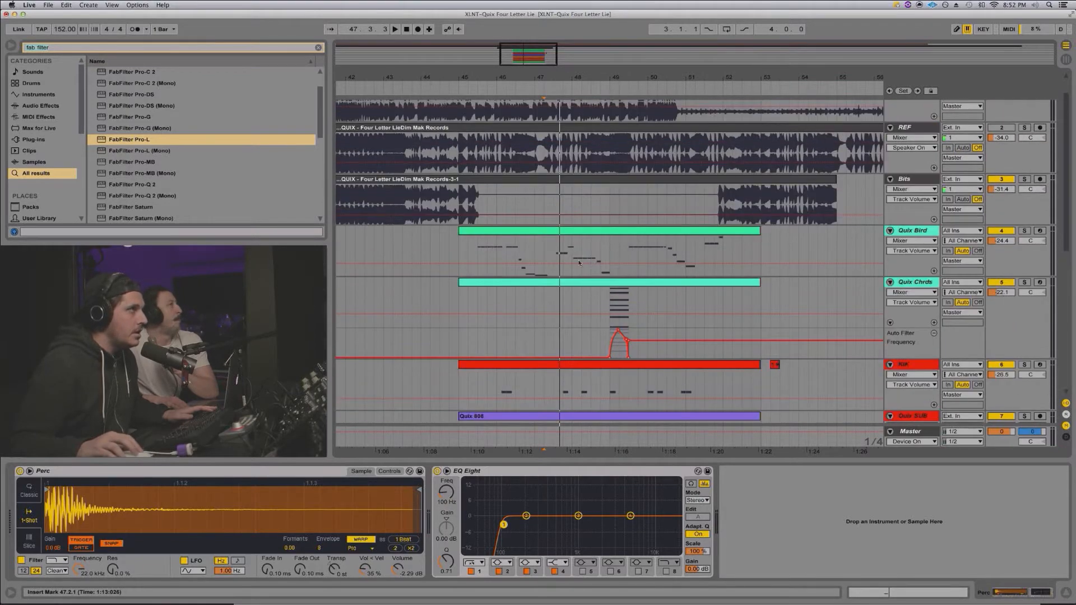
left_click(429, 244)
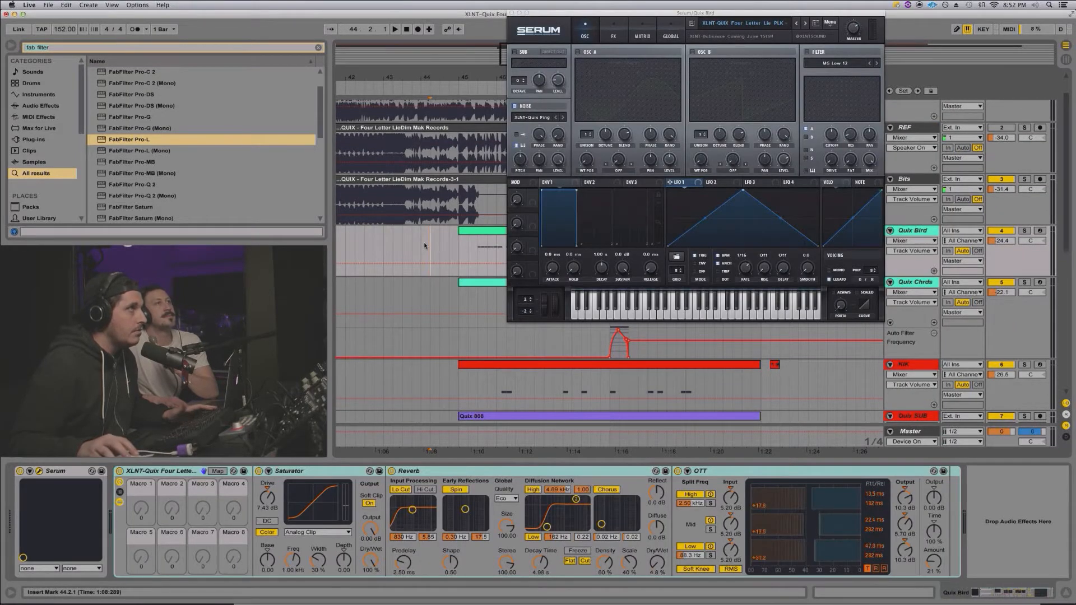
key("space")
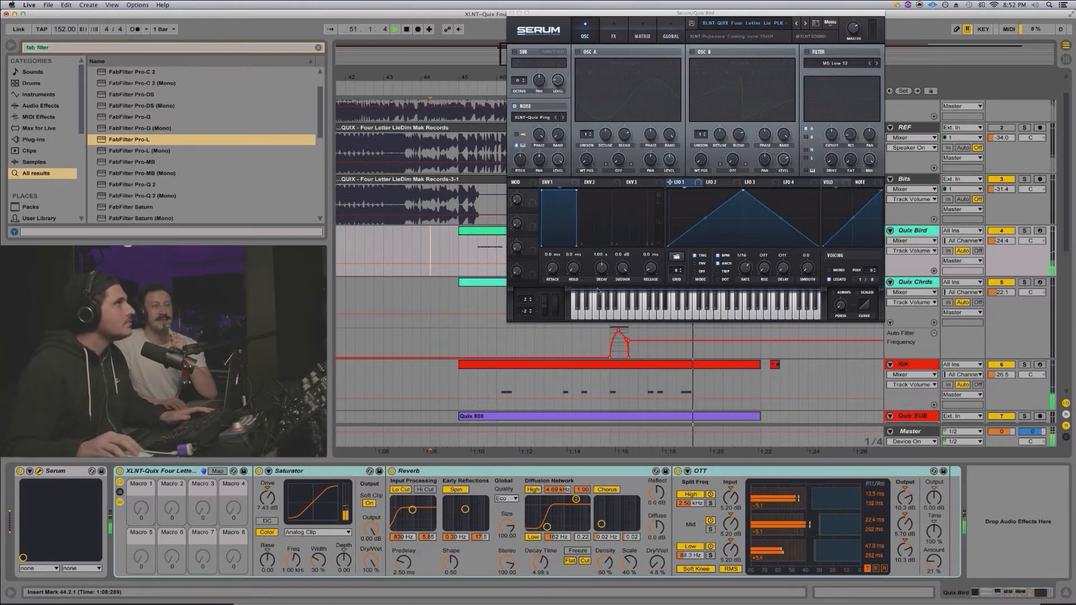
Solo the REF track, listen to the original song from bar 46, and stop playback.
left_click(1019, 127)
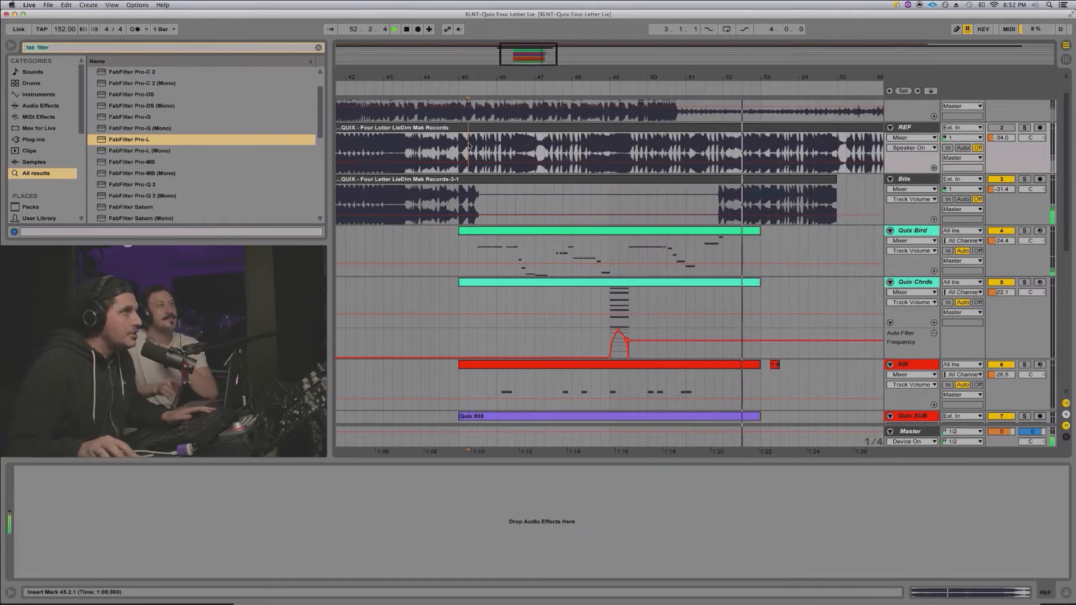
left_click(1024, 128)
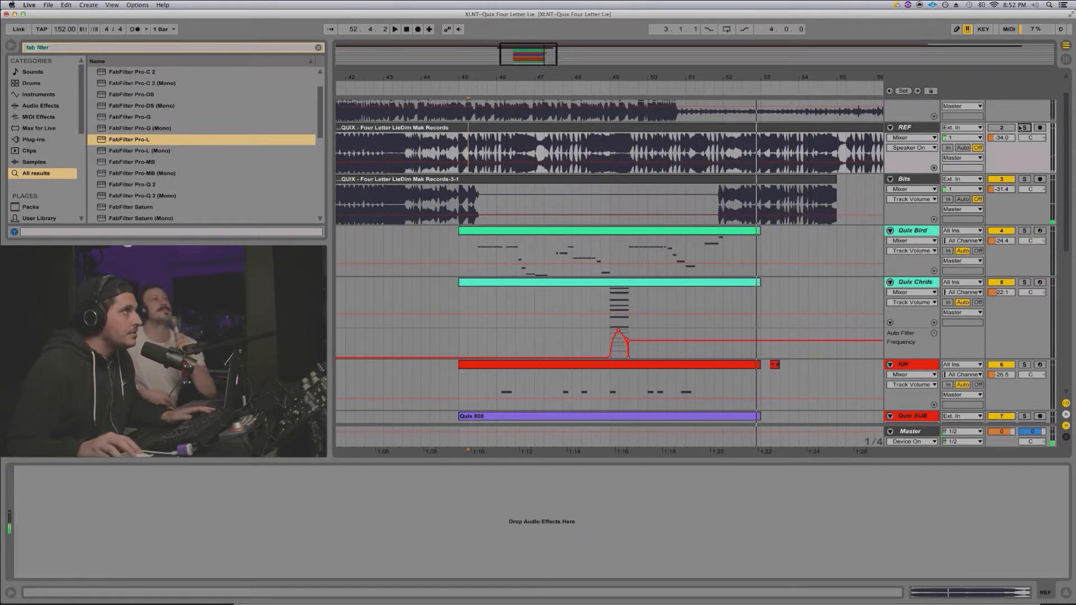
left_click(498, 142)
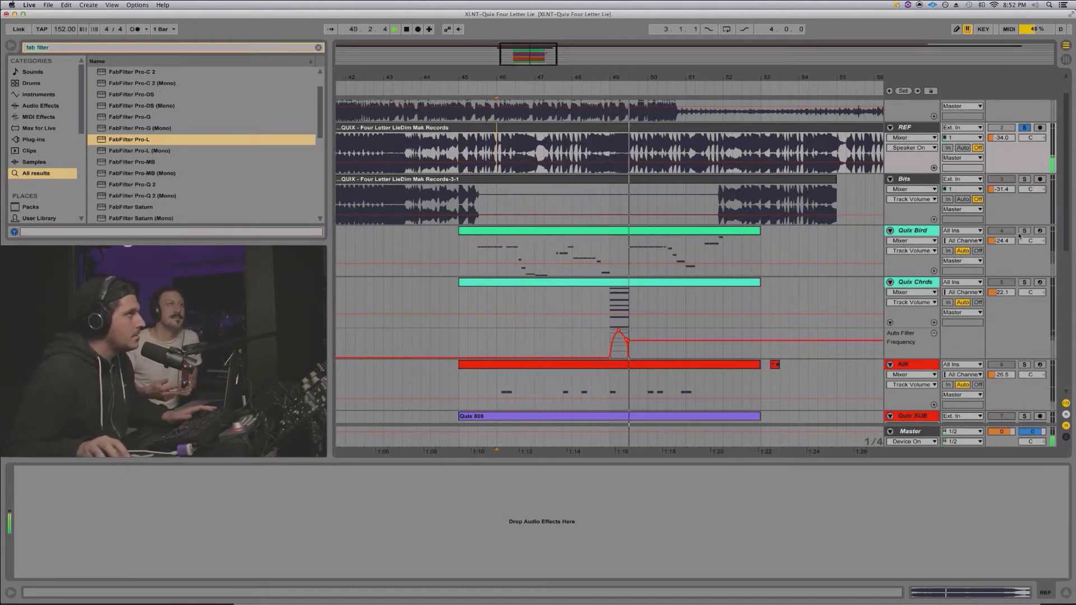
key("space")
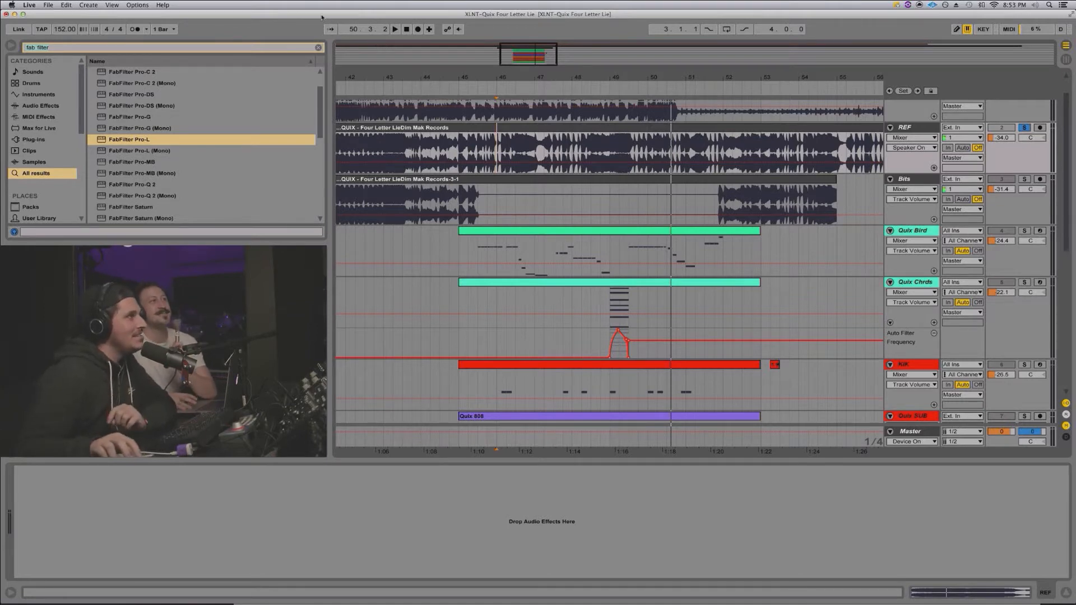
Solo the Quix Bird track, play its melody from position 45.3, stop, and turn the solo off.
left_click(479, 259)
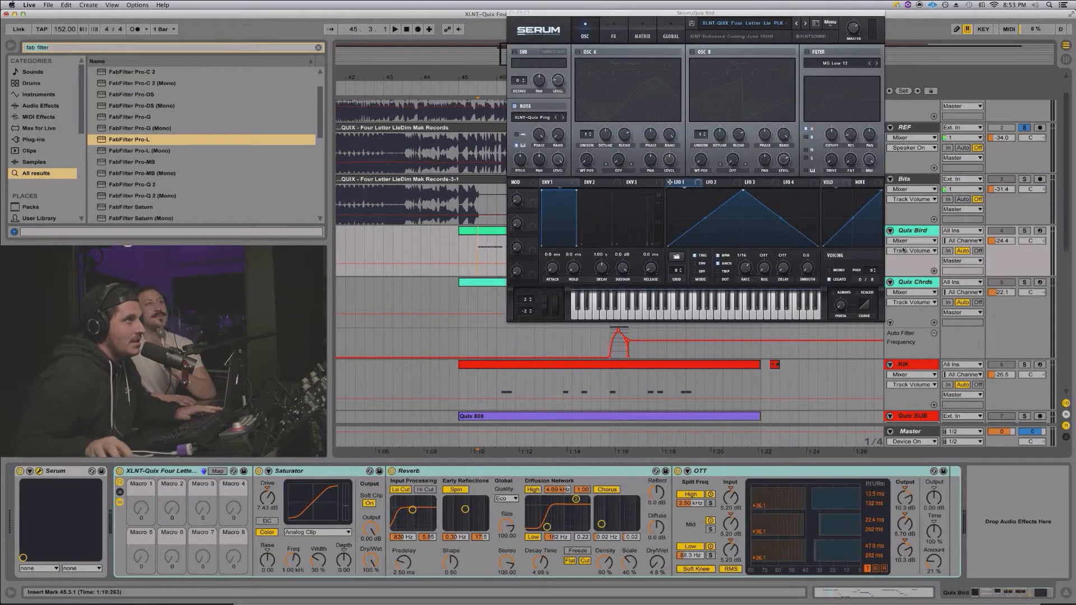
left_click(1025, 231)
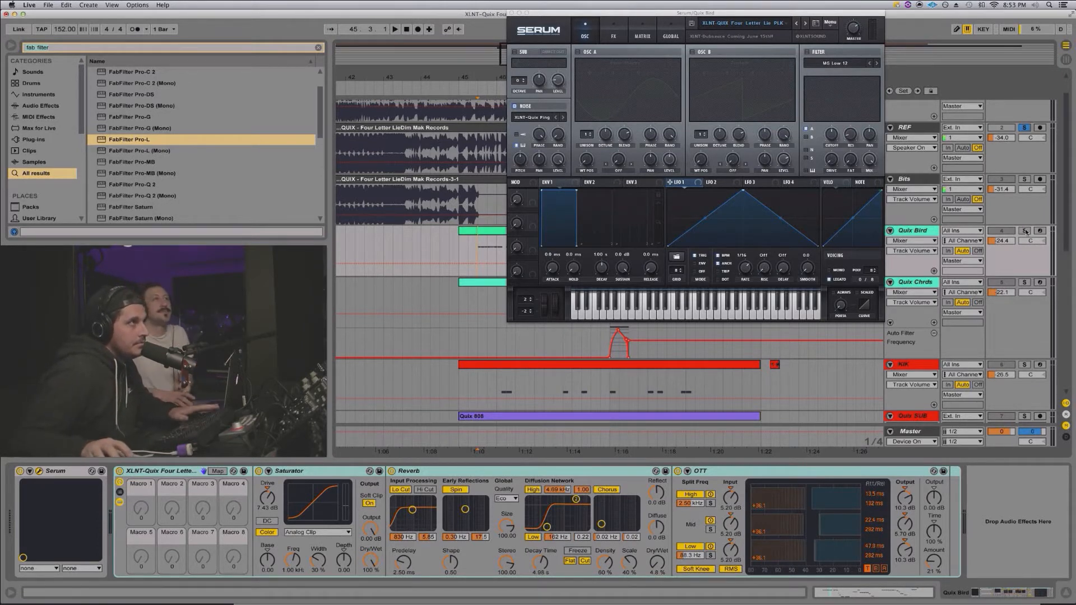
key("space")
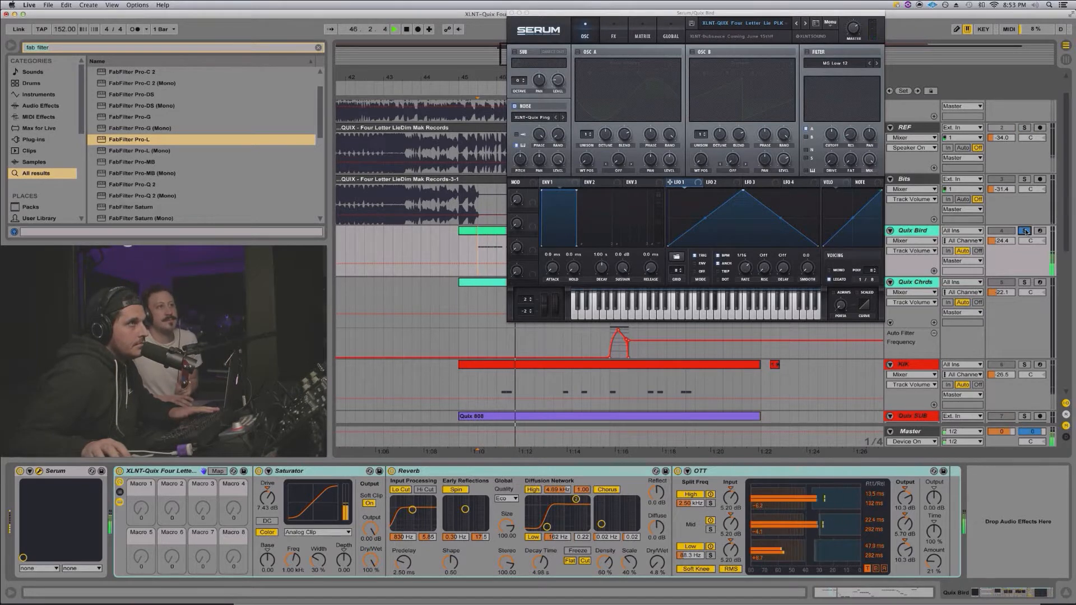
key("space")
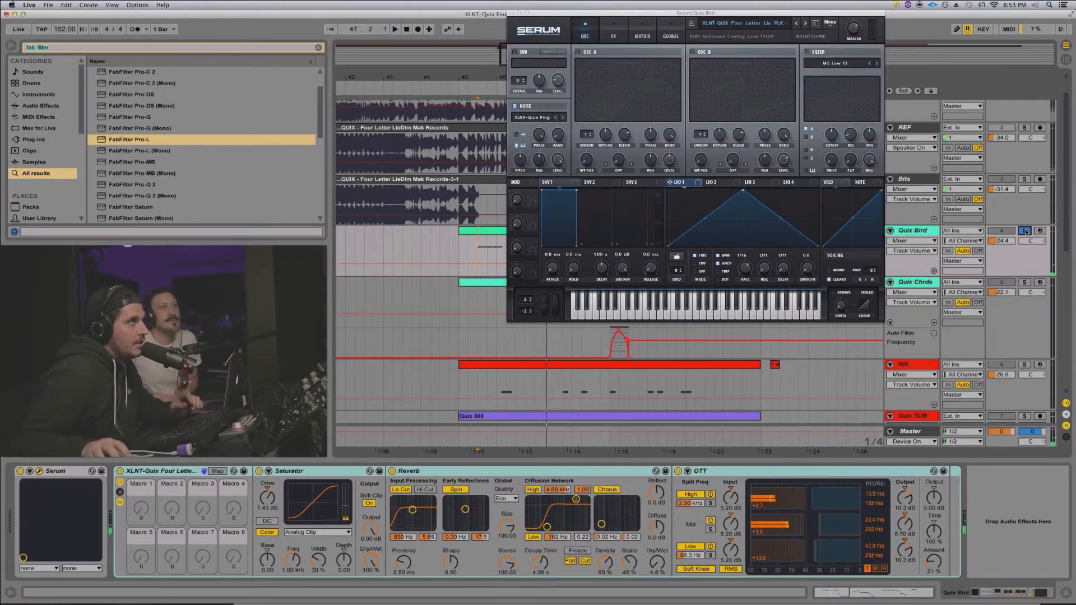
left_click(1025, 230)
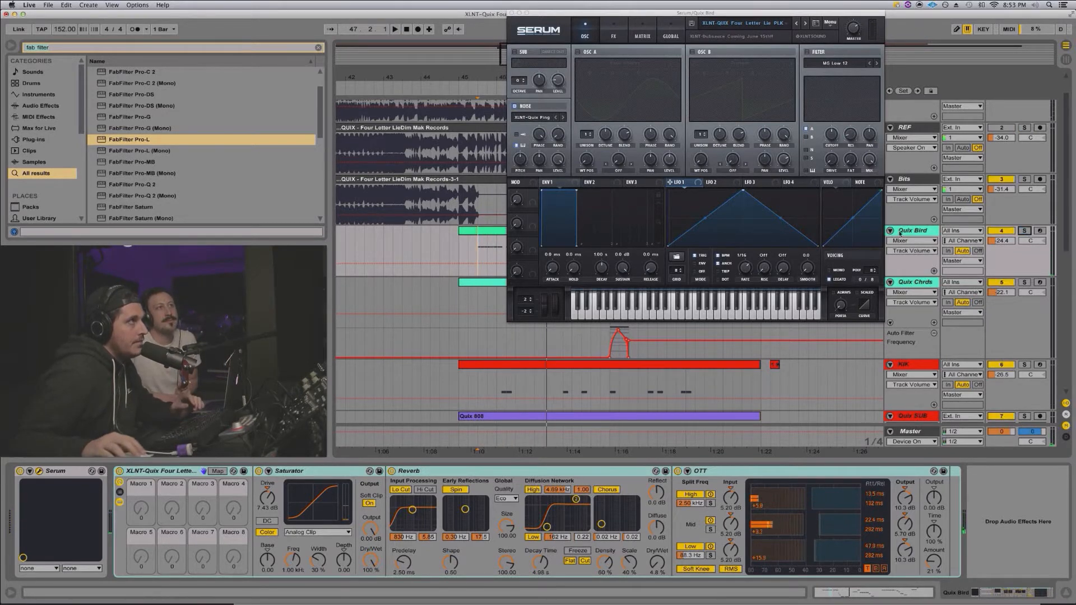
Insert a new MIDI track directly below Quix Bird and search the browser for "serum".
left_click(454, 251)
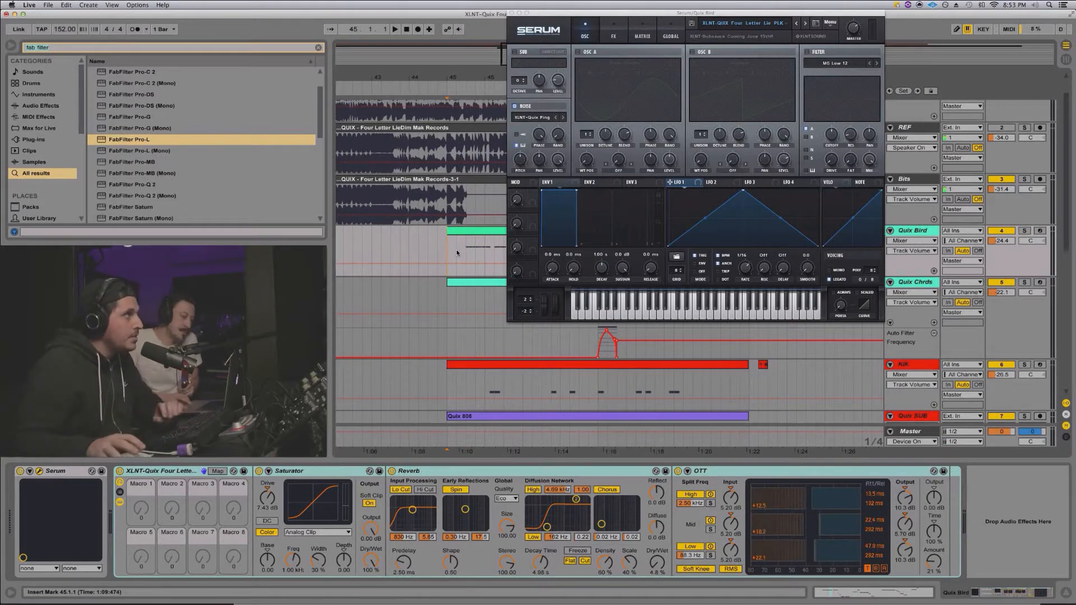
key("super+shift+t")
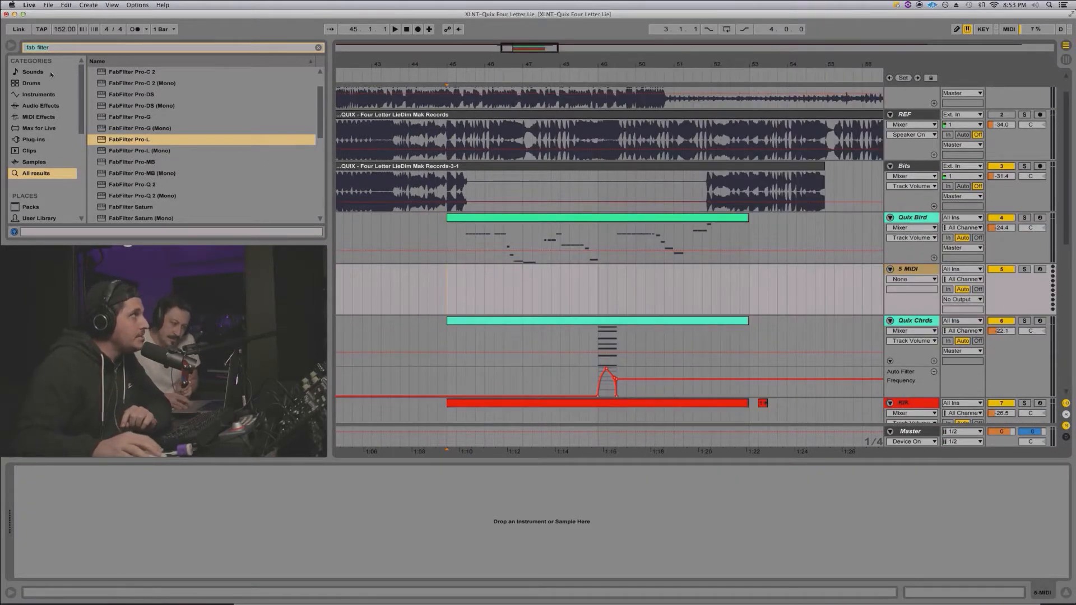
double_click(59, 47)
key("BackSpace")
key("BackSpace")
key("BackSpace")
key("BackSpace")
key("BackSpace")
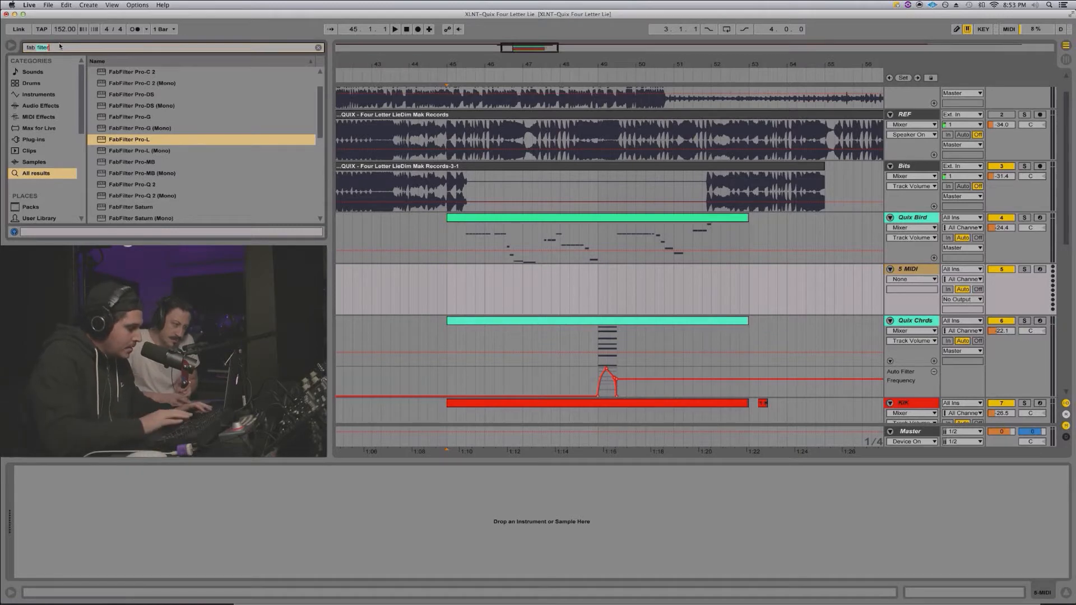
type("serum")
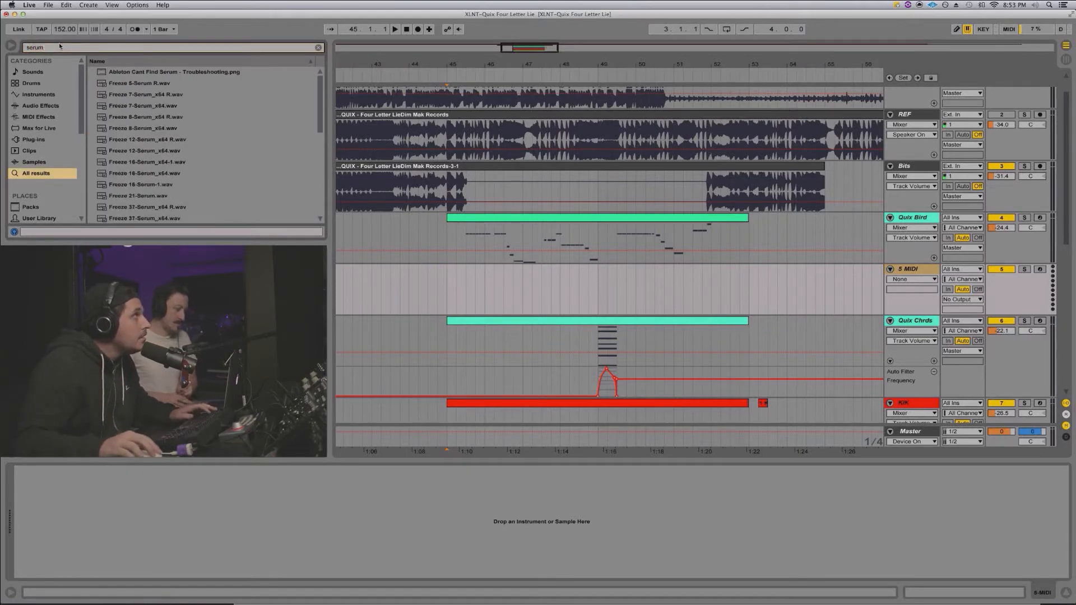
Load the Serum Audio Unit plug-in from Xfer Records onto the new MIDI track.
left_click(35, 137)
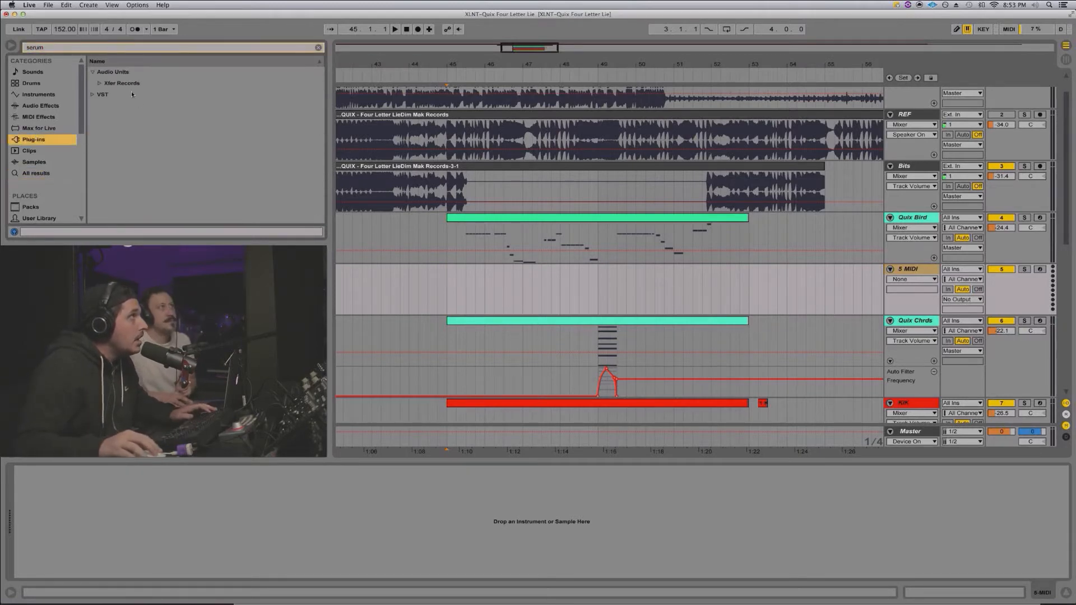
left_click(97, 83)
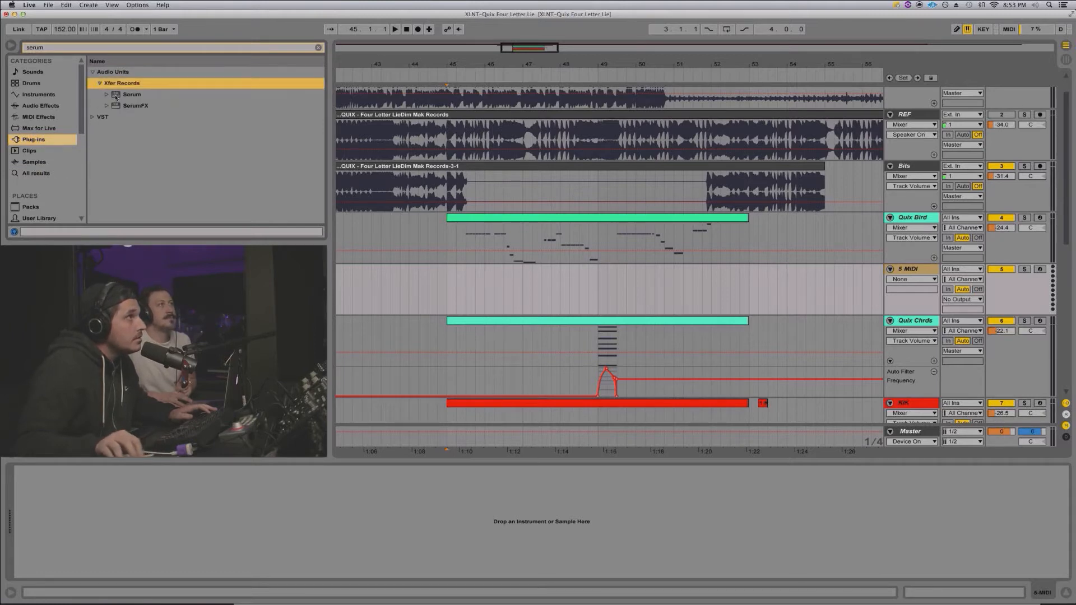
left_click(116, 96)
left_click_drag(498, 303, 499, 303)
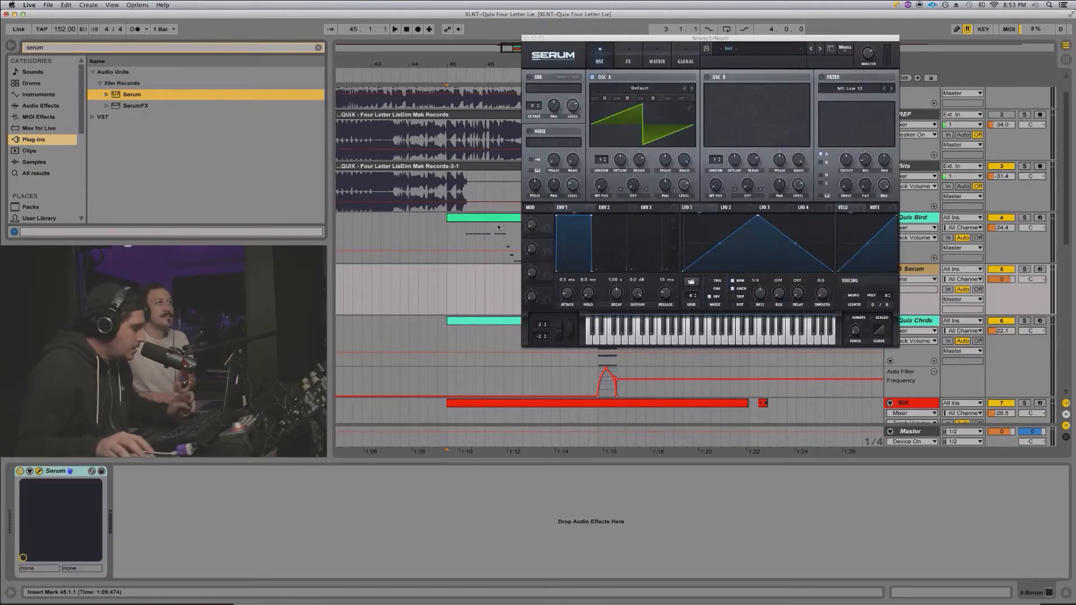
Copy the Quix Bird MIDI clip onto the new Serum track at bar 45 and move the Serum window higher.
left_click(494, 223)
left_click_drag(495, 222, 495, 284)
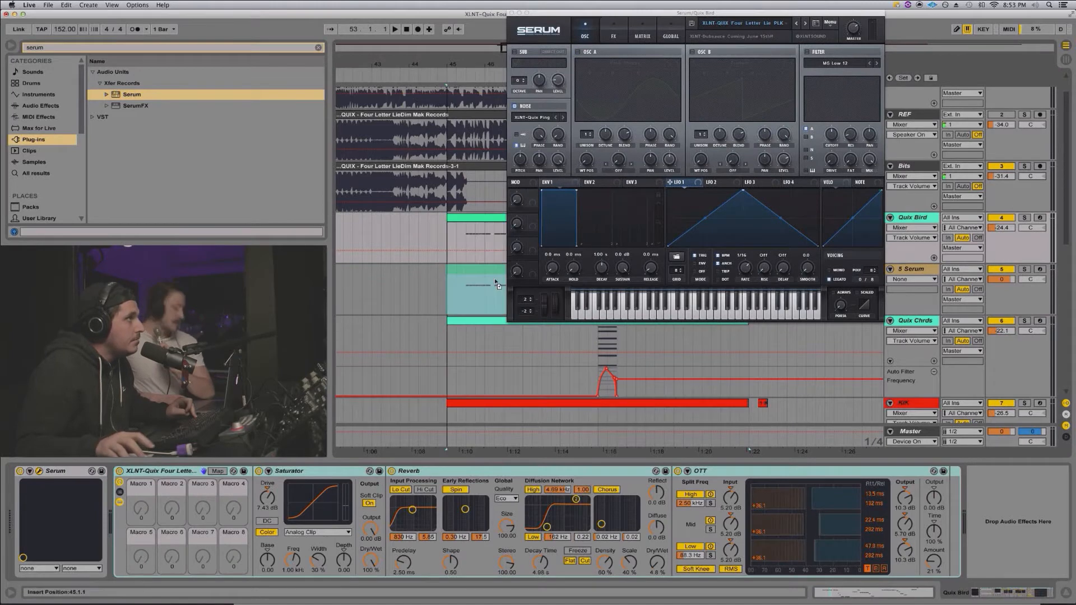
left_click(495, 283)
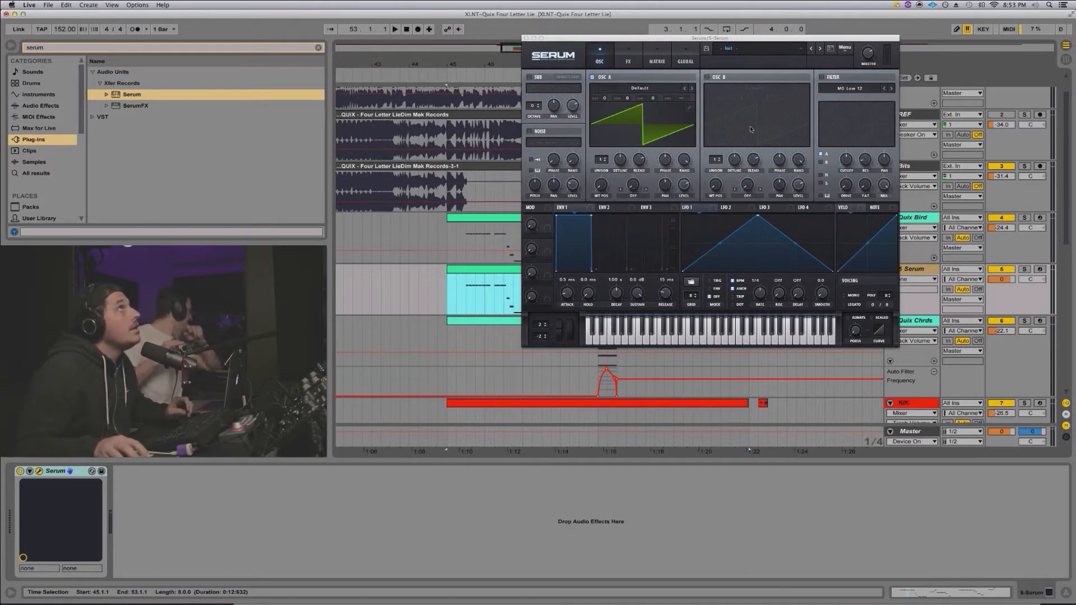
left_click(811, 38)
mouse_move(811, 38)
left_mouse_down()
mouse_move(807, 19)
mouse_move(824, 21)
left_mouse_up()
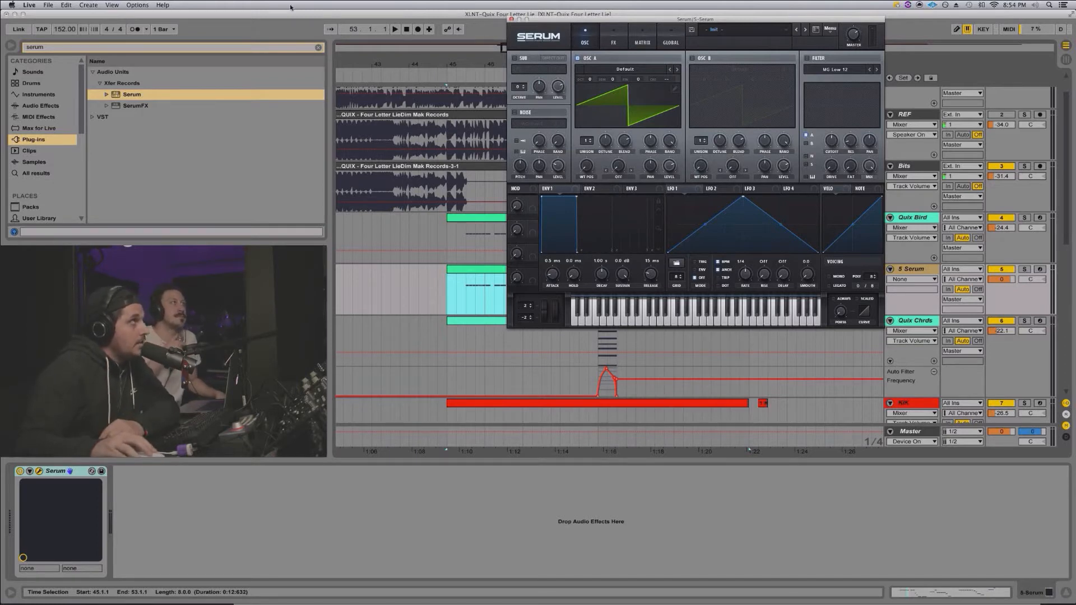
left_click_drag(302, 15, 358, 17)
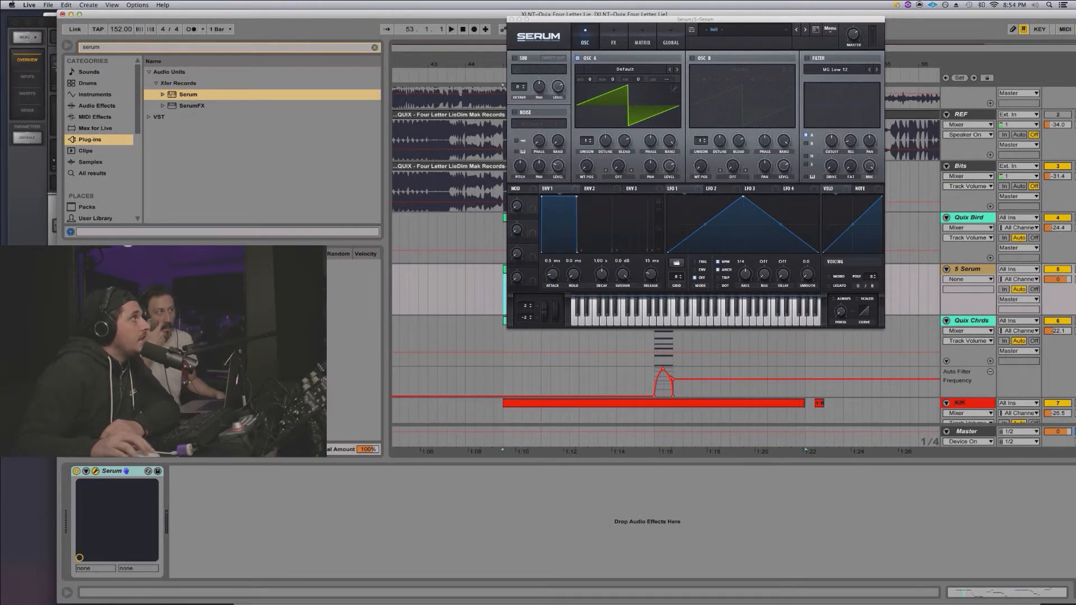
key("super+Tab")
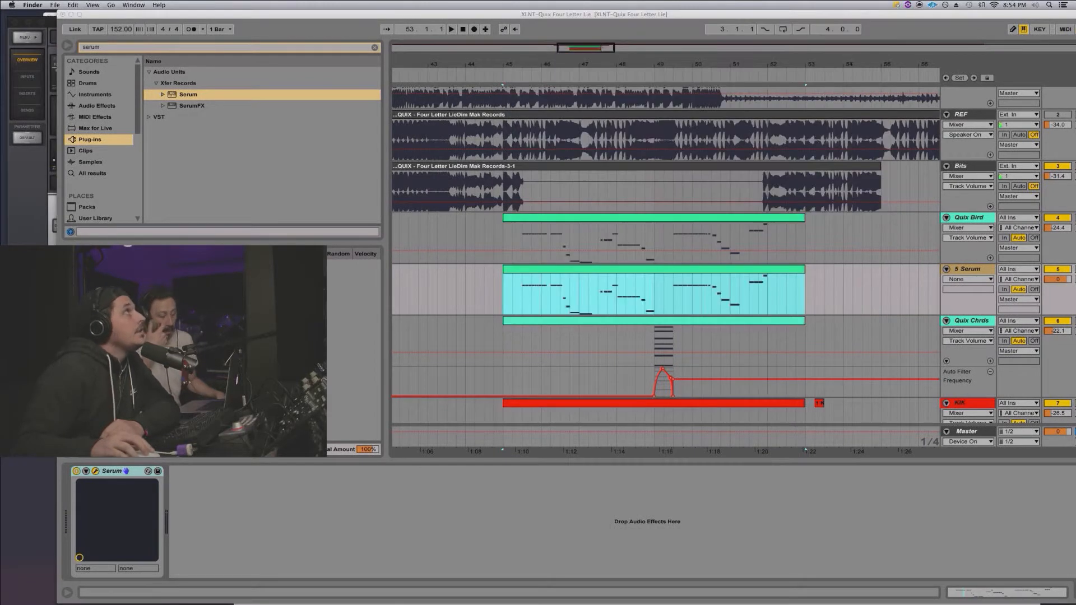
left_click(25, 25)
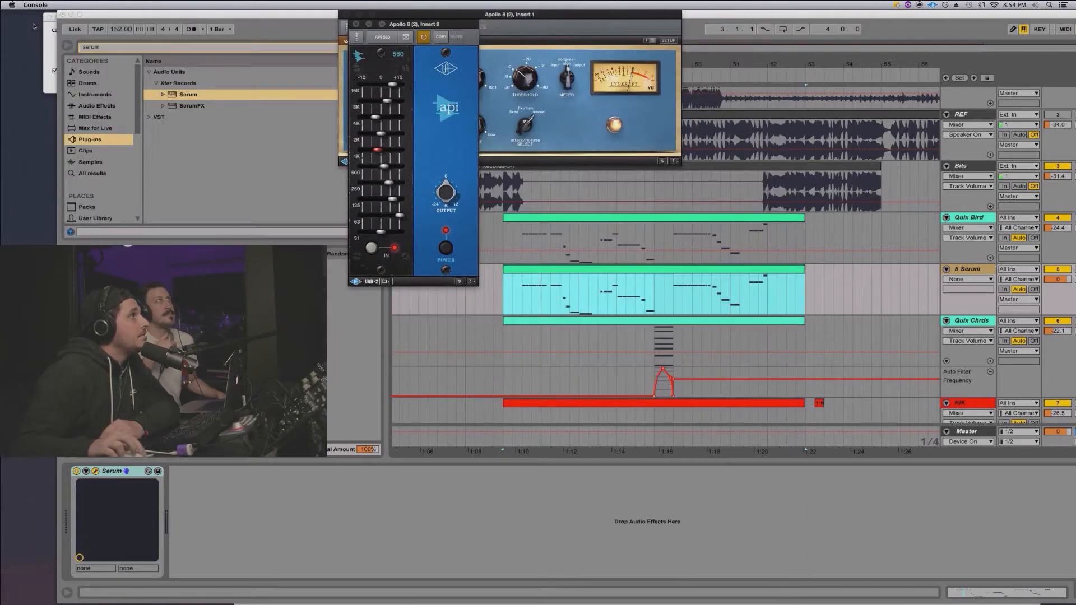
left_click(979, 268)
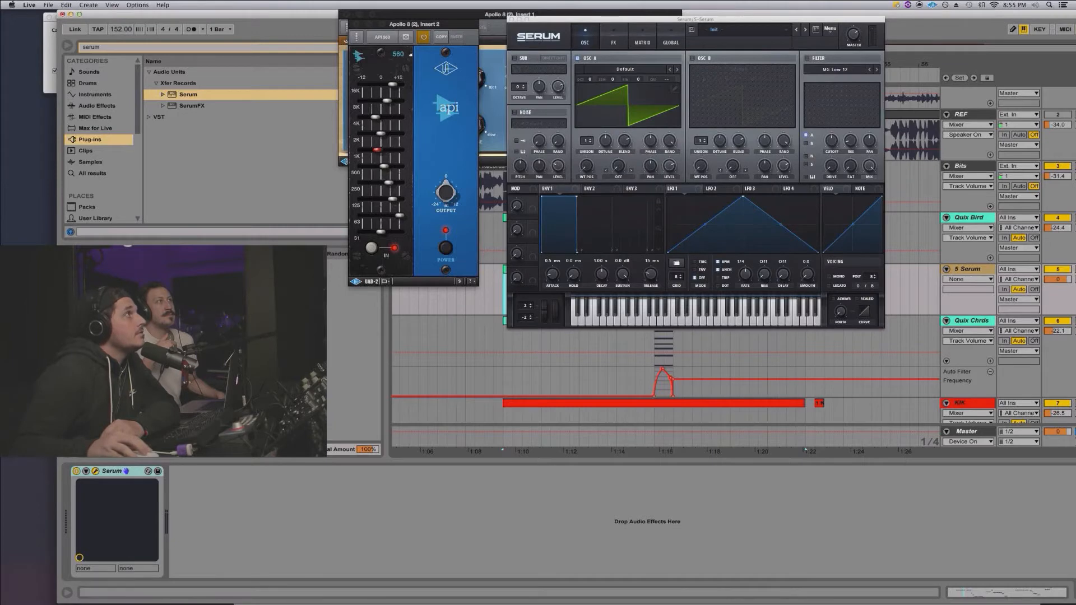
left_click(356, 24)
left_click(356, 24)
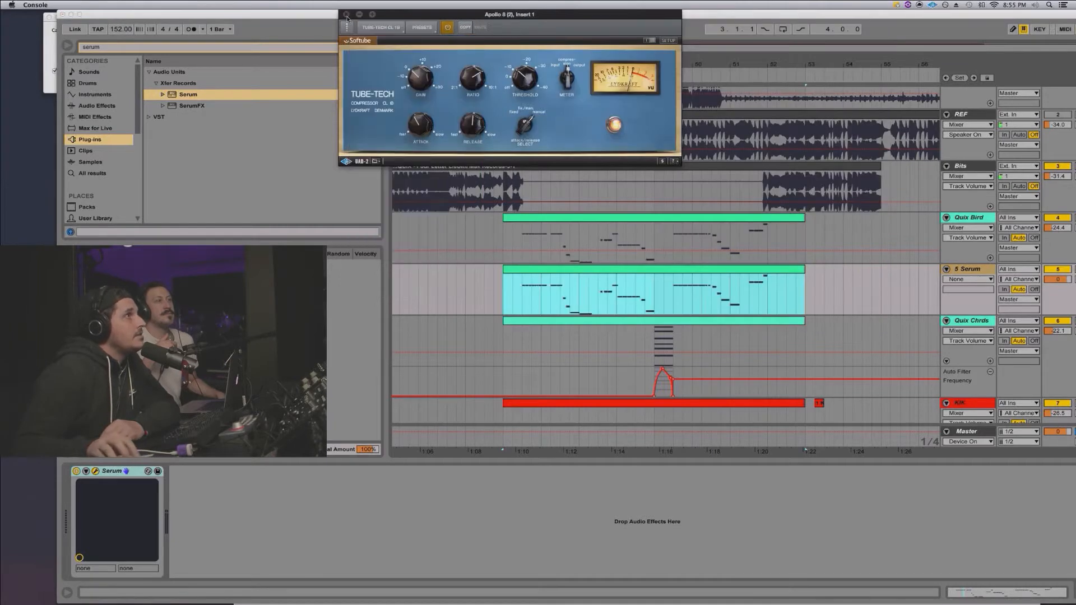
left_click(346, 16)
left_click(966, 268)
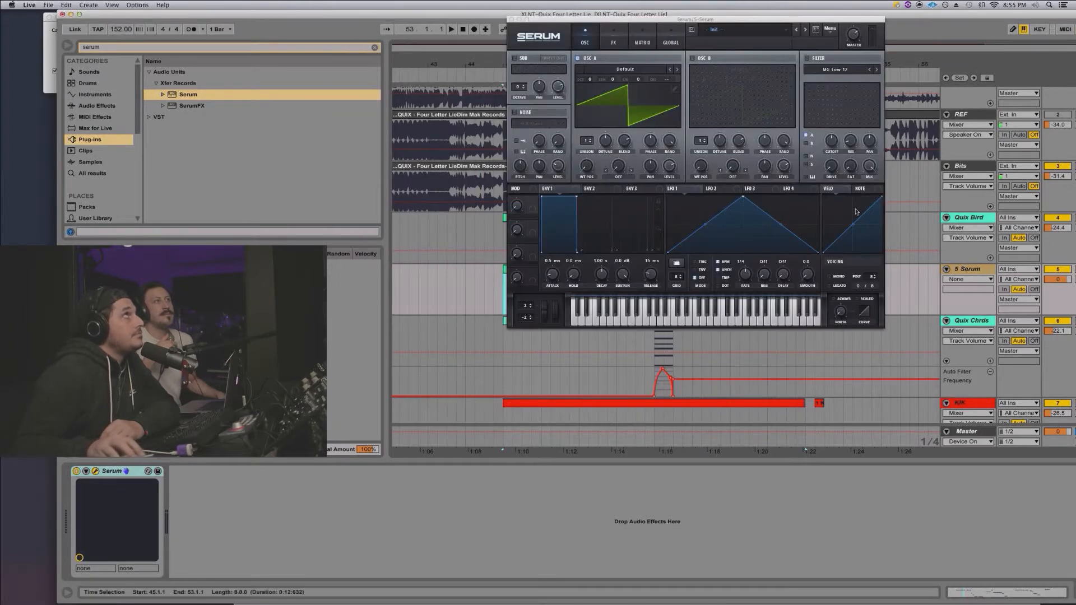
Open the Serum Presets folder in Finder and preview XLNT-Quix Ping.wav from the XLNT-Noises folder.
left_click(830, 32)
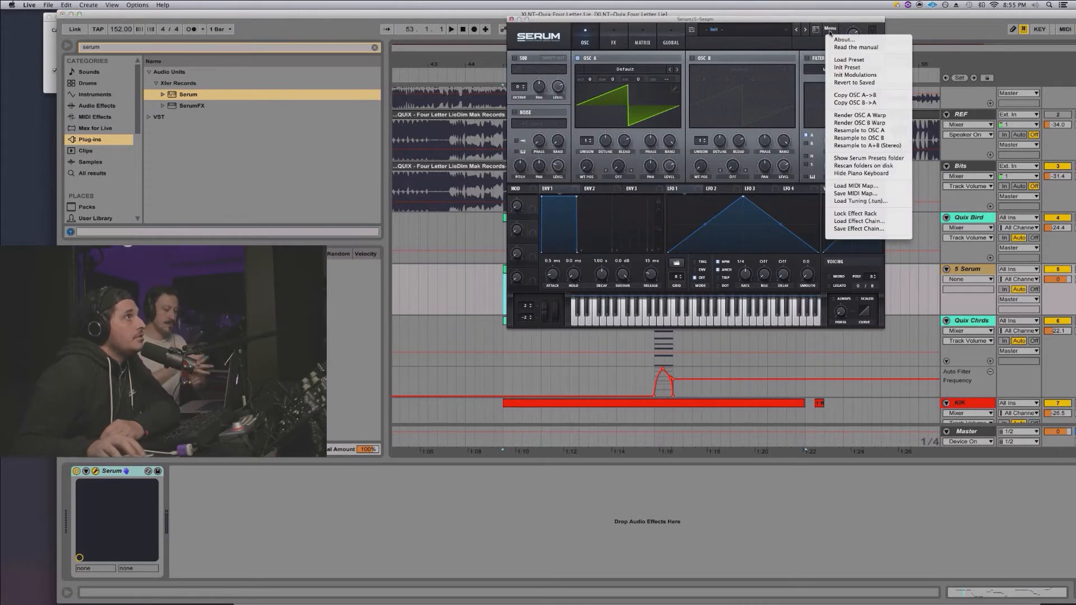
left_click(852, 159)
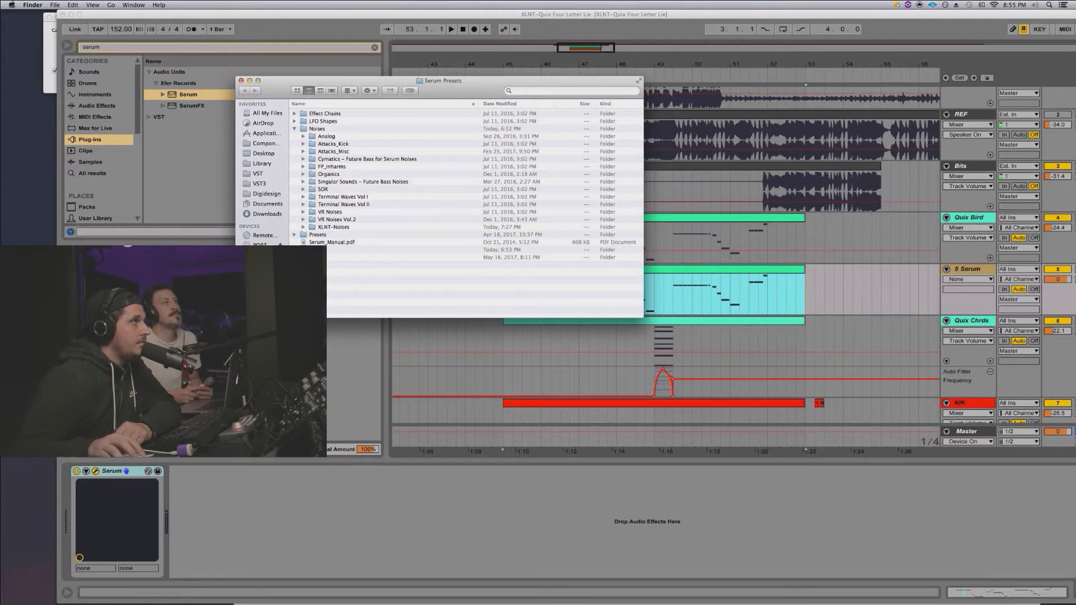
key("super+Tab")
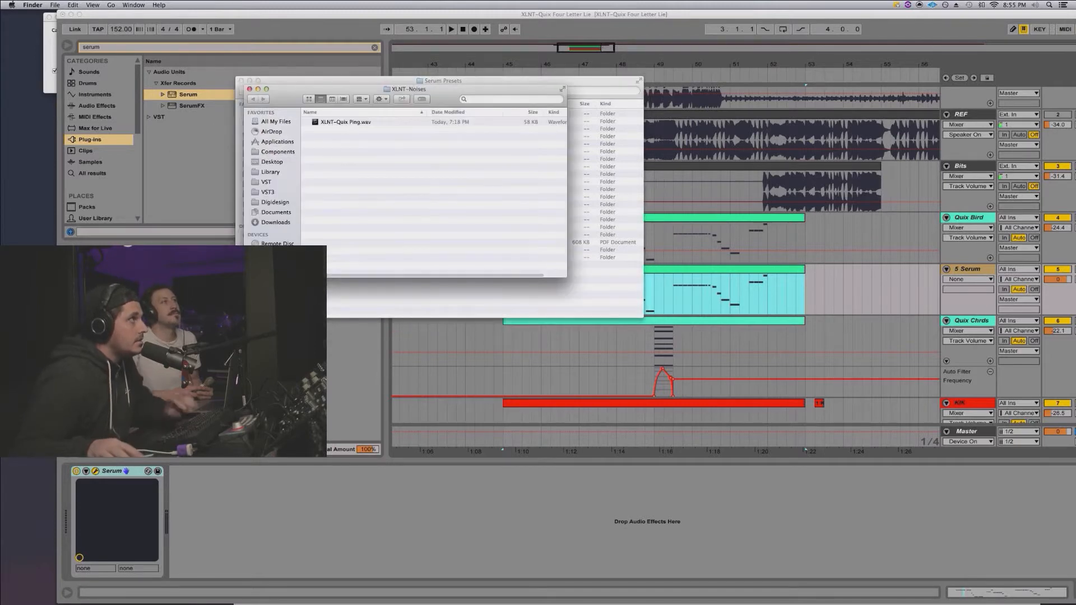
left_click(350, 122)
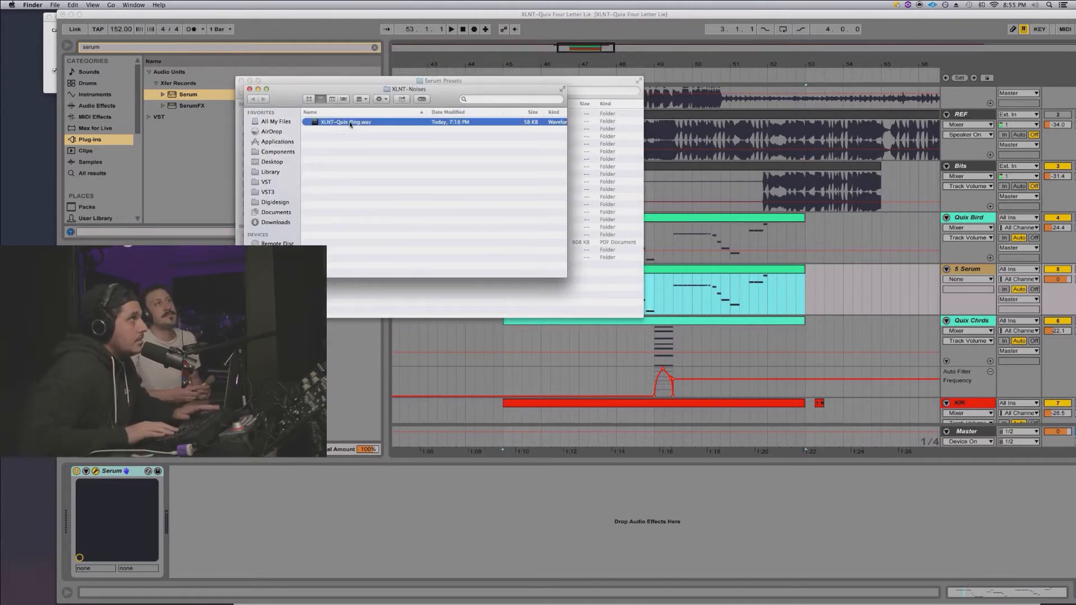
key("space")
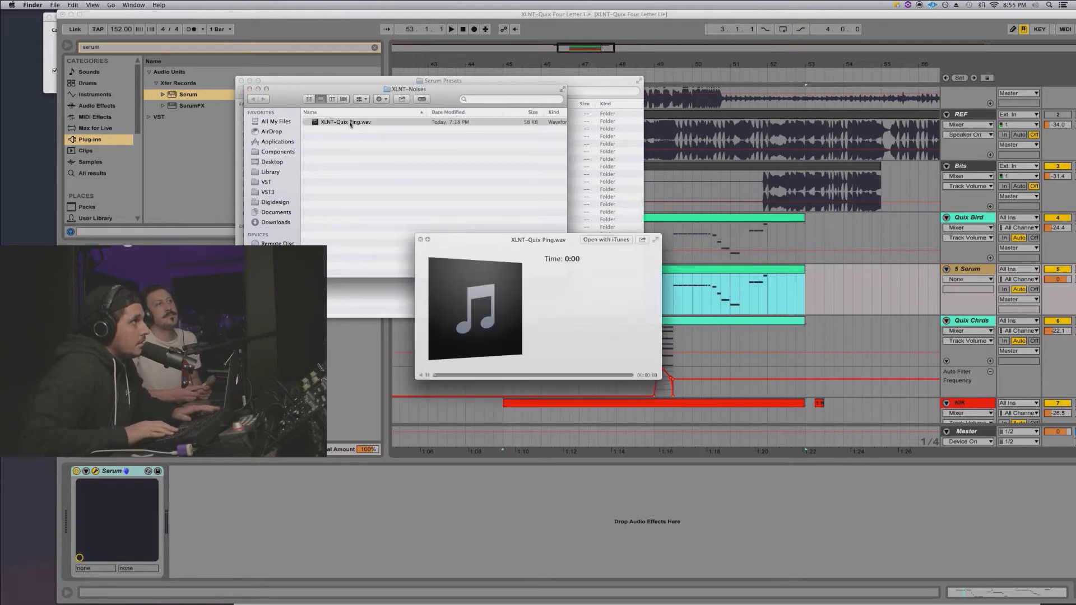
key("space")
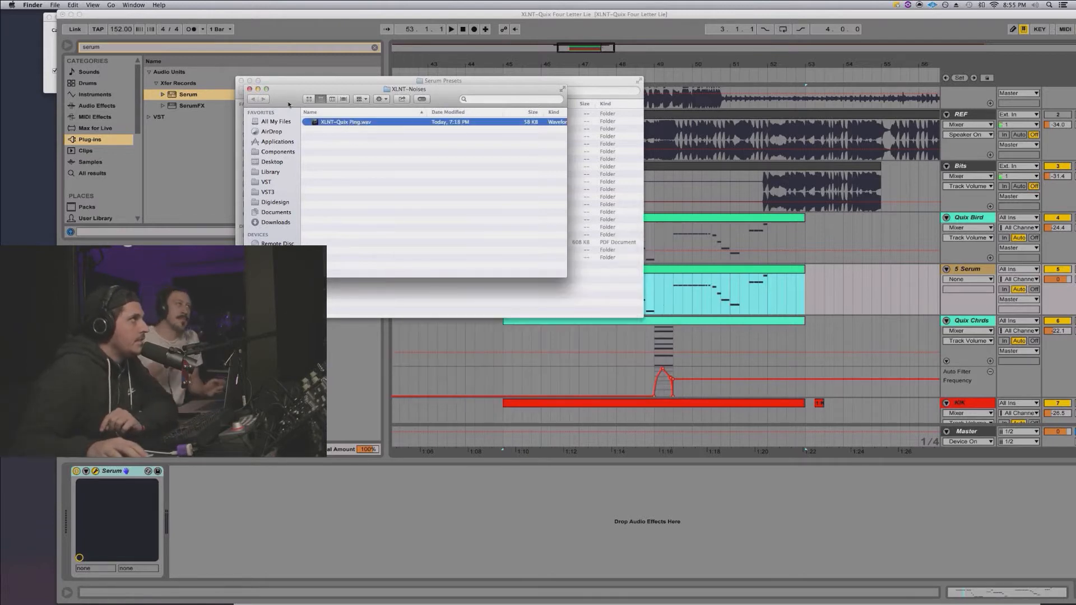
key("super+w")
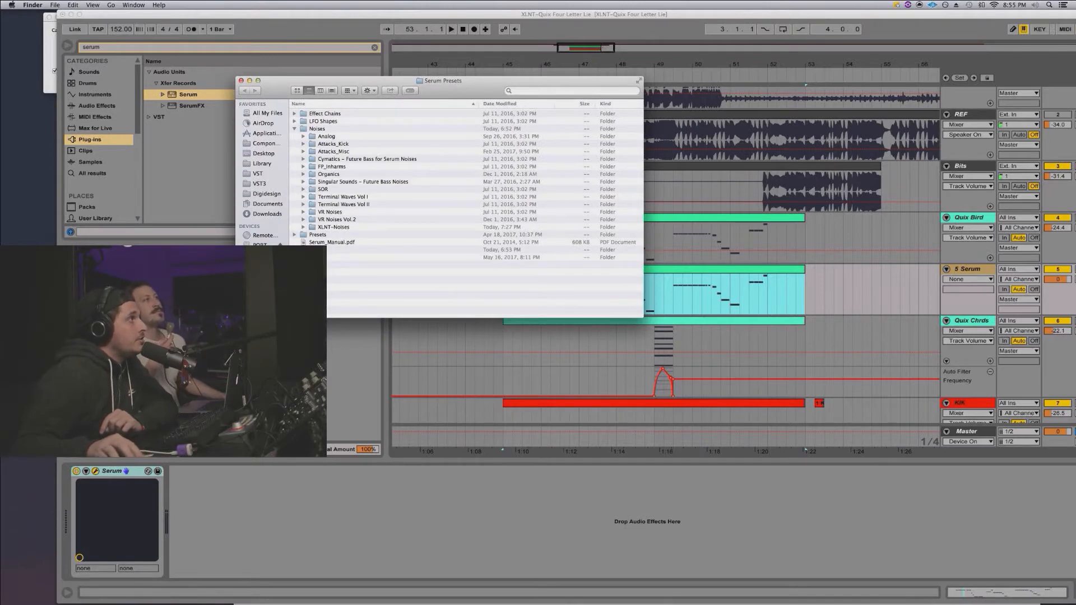
Try to place the XLNT-Noises folder inside Serum's Noises folder, decline the replacement, and return to Live.
left_click_drag(333, 227, 320, 132)
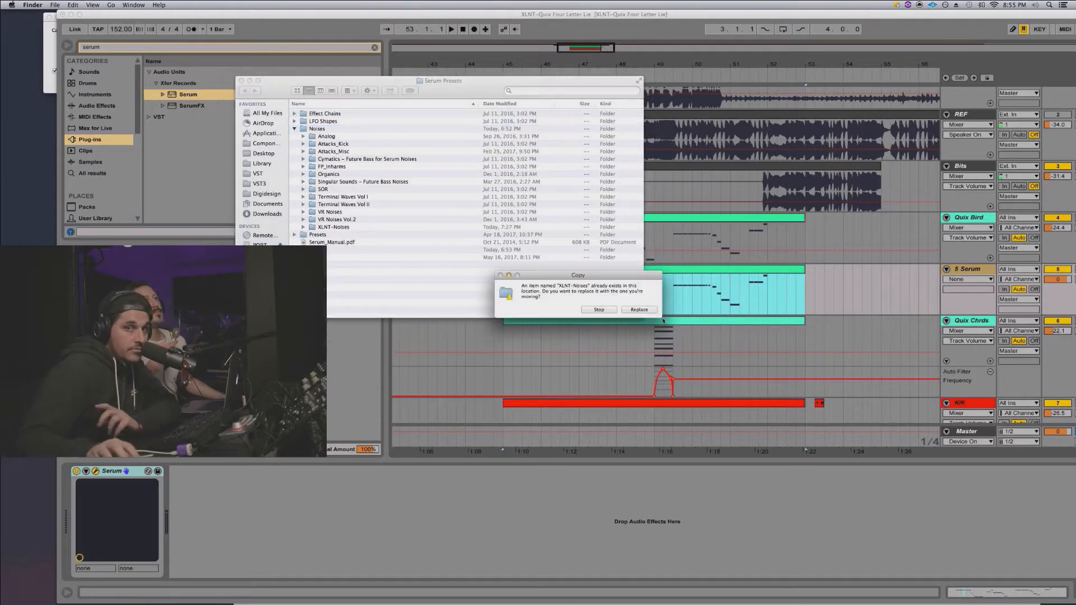
left_click(597, 309)
left_click(698, 269)
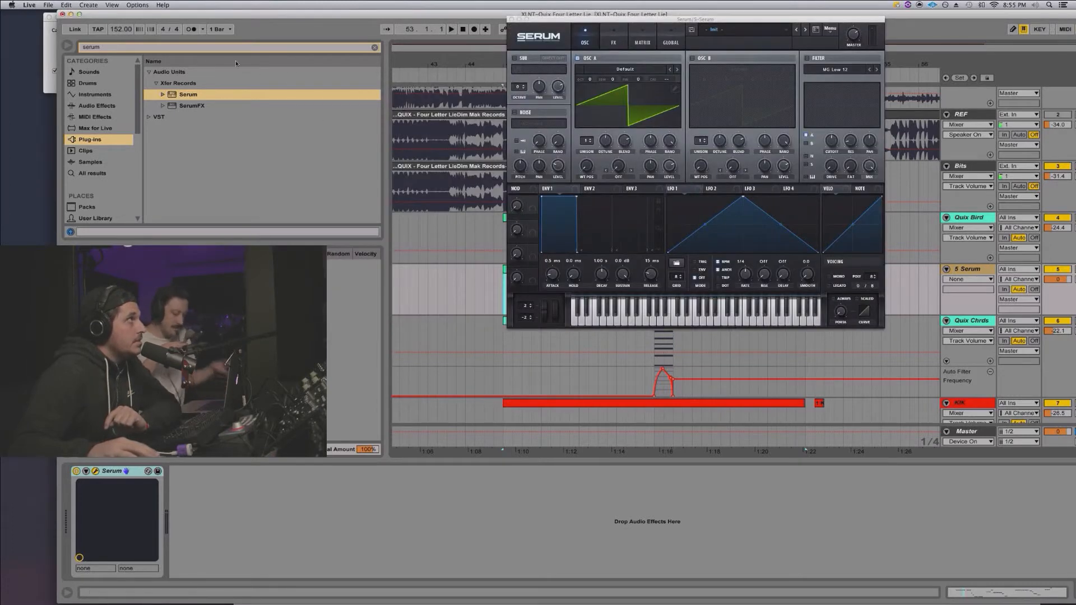
left_click_drag(164, 15, 137, 14)
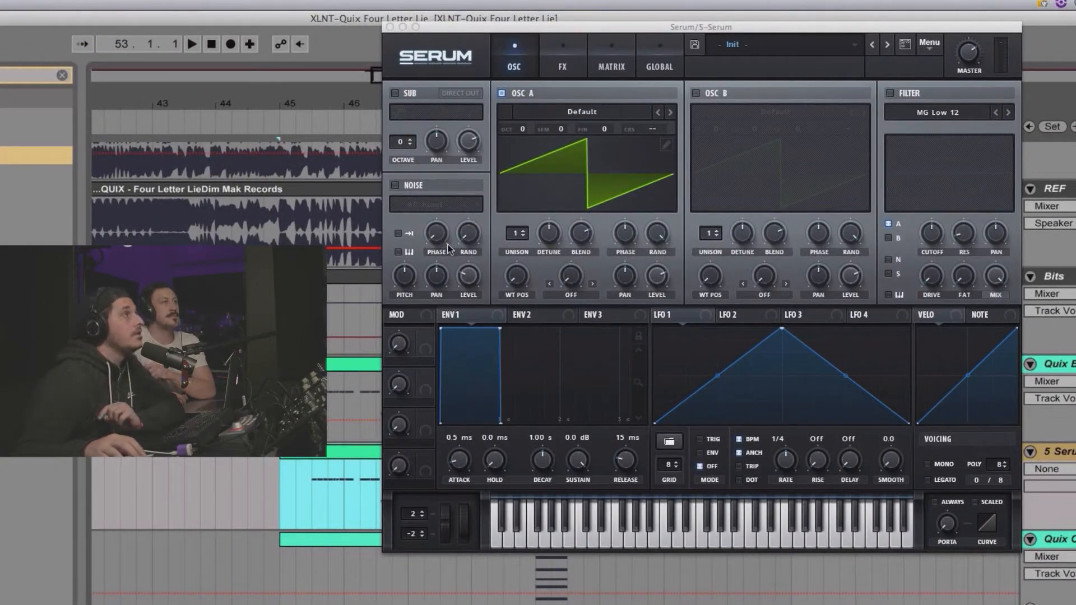
Enable Serum's noise oscillator and load the XLNT-Quix Ping sample from XLNT-Noises.
left_click(395, 185)
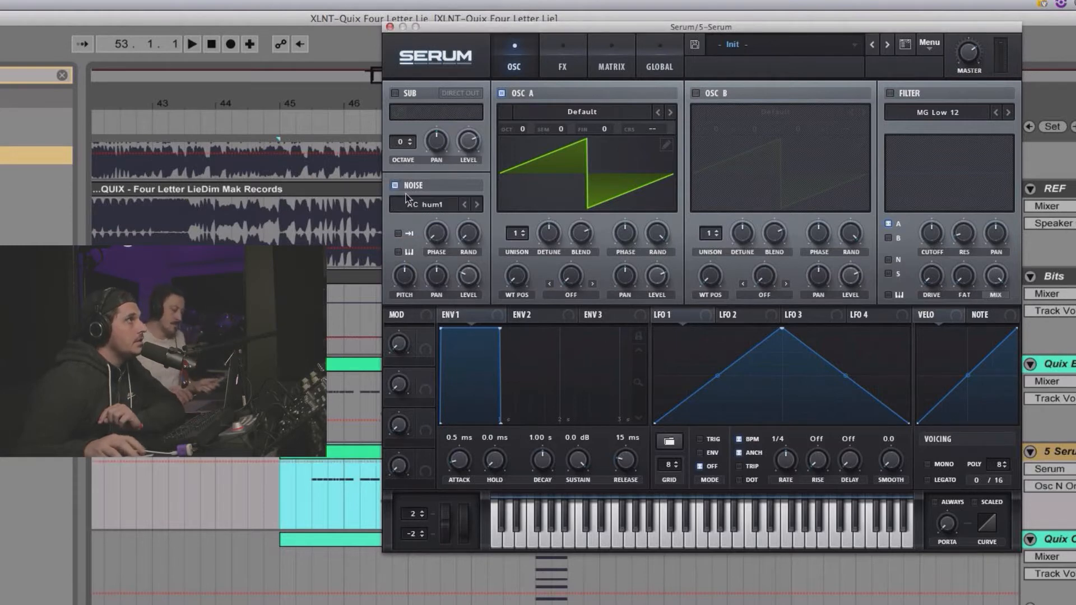
left_click(424, 205)
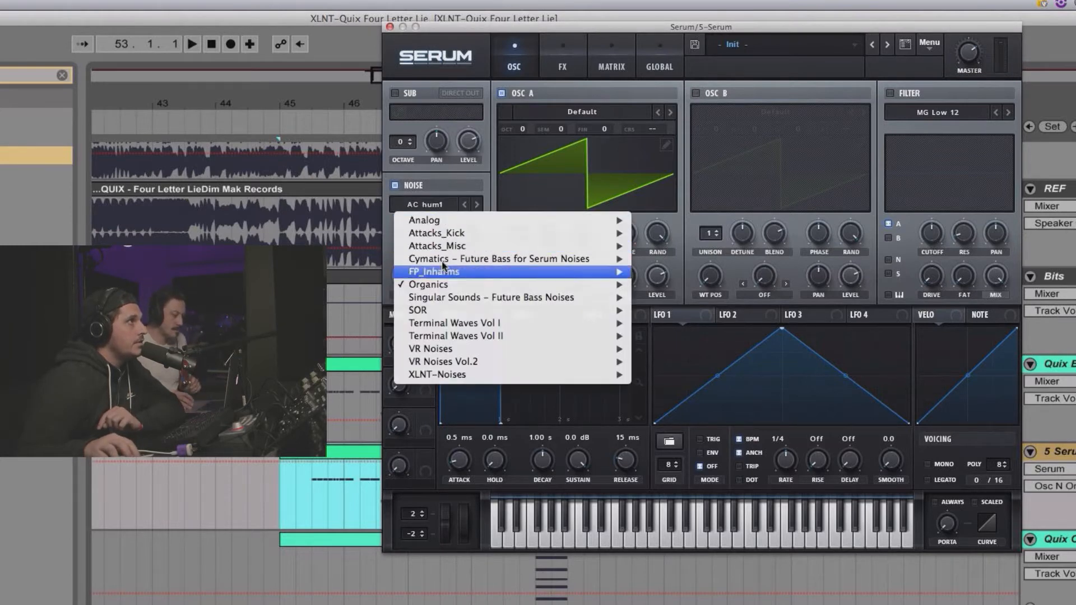
mouse_move(452, 379)
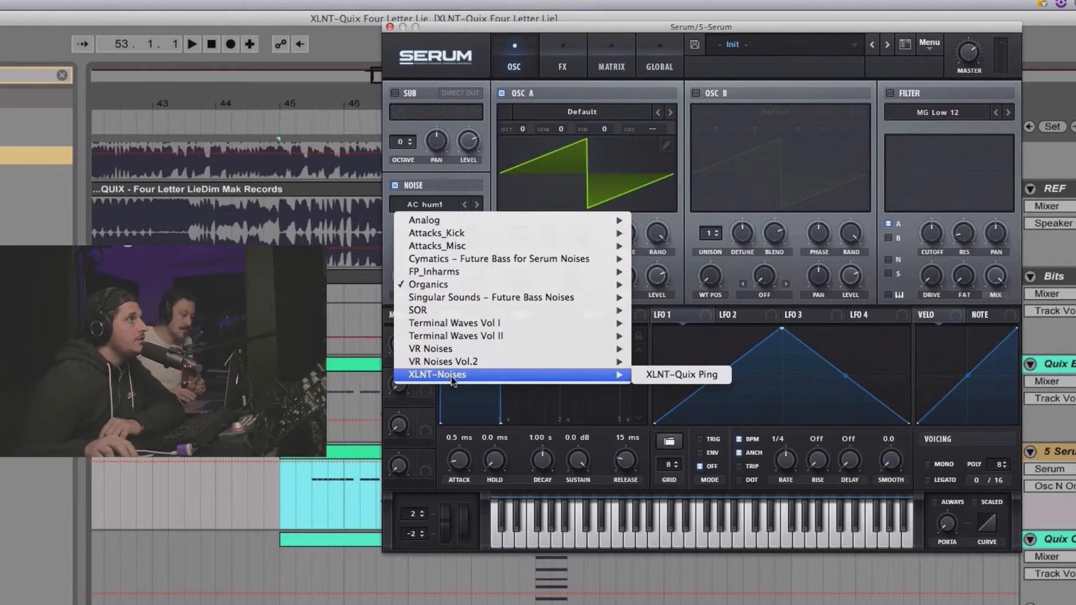
left_click(668, 374)
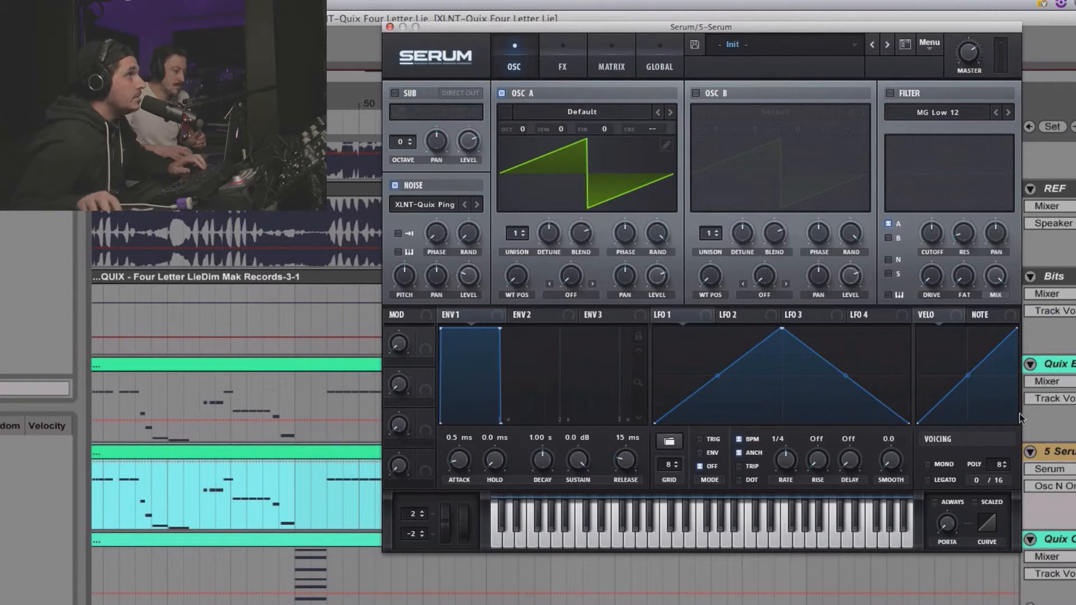
Turn off oscillator A so that only the noise oscillator sounds.
key("super+Tab")
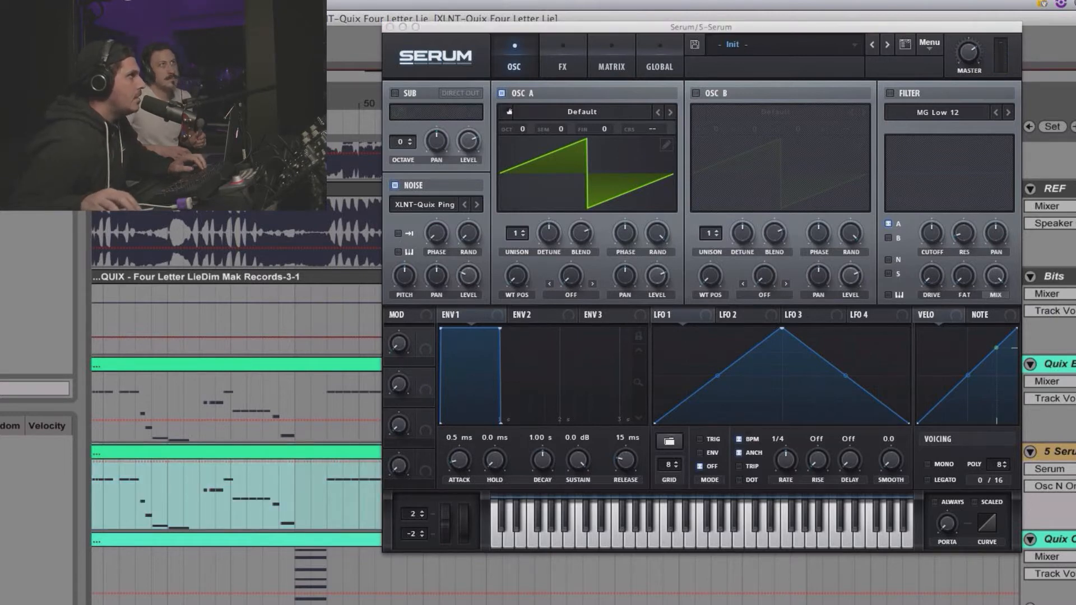
left_click(502, 93)
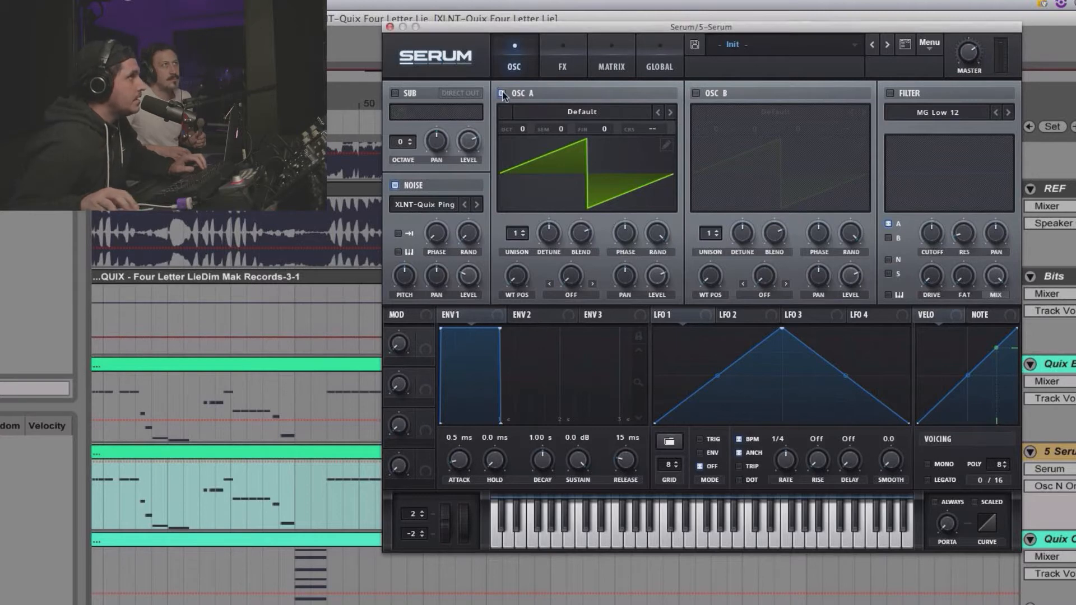
left_click(502, 94)
left_click(321, 436)
scroll(322, 436, "left", 5)
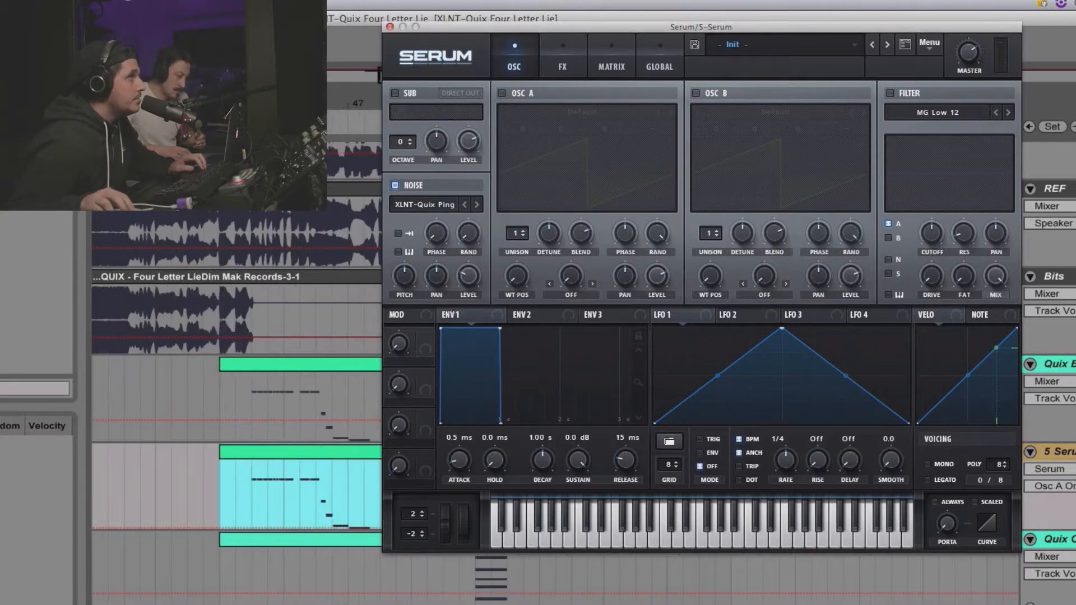
mouse_move(1075, 469)
left_mouse_down()
mouse_move(1075, 490)
mouse_move(1075, 470)
left_mouse_up()
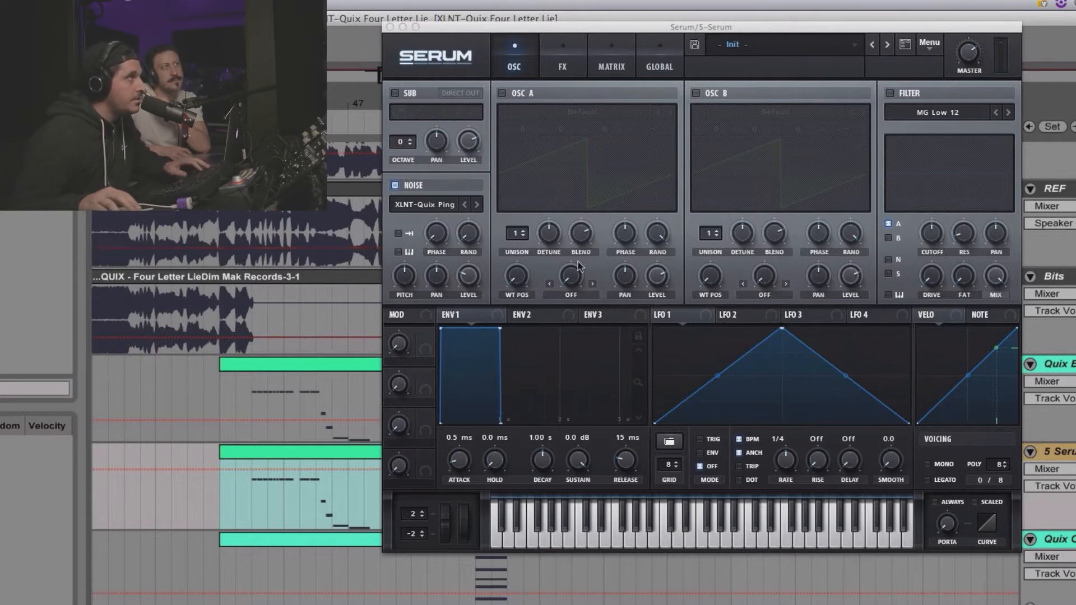
Enable keyboard pitch tracking on the noise oscillator and raise its level to maximum.
left_click(399, 252)
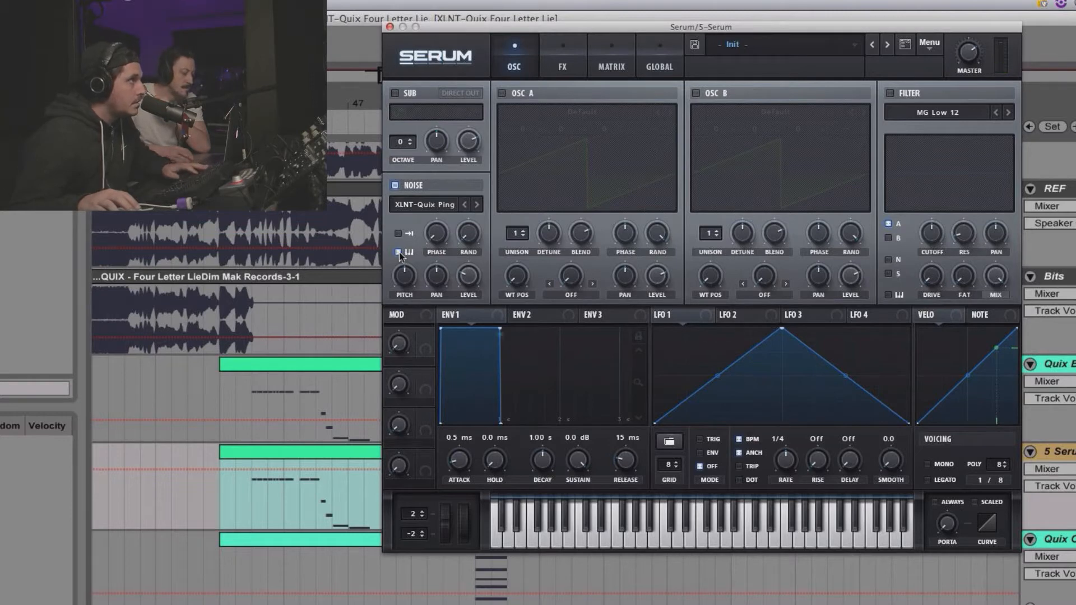
left_click(472, 277)
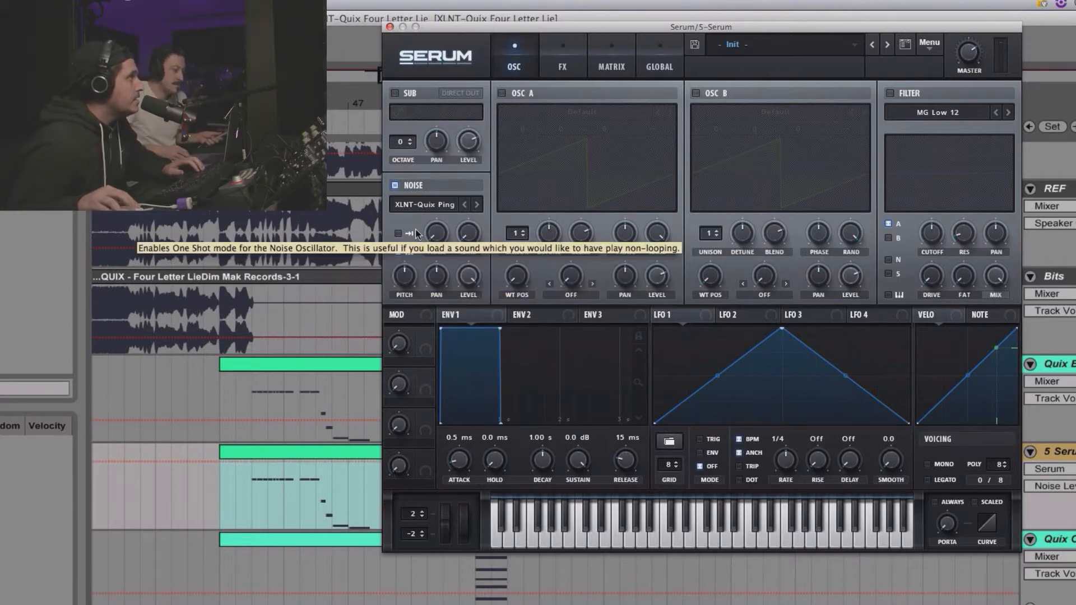
left_click(443, 241)
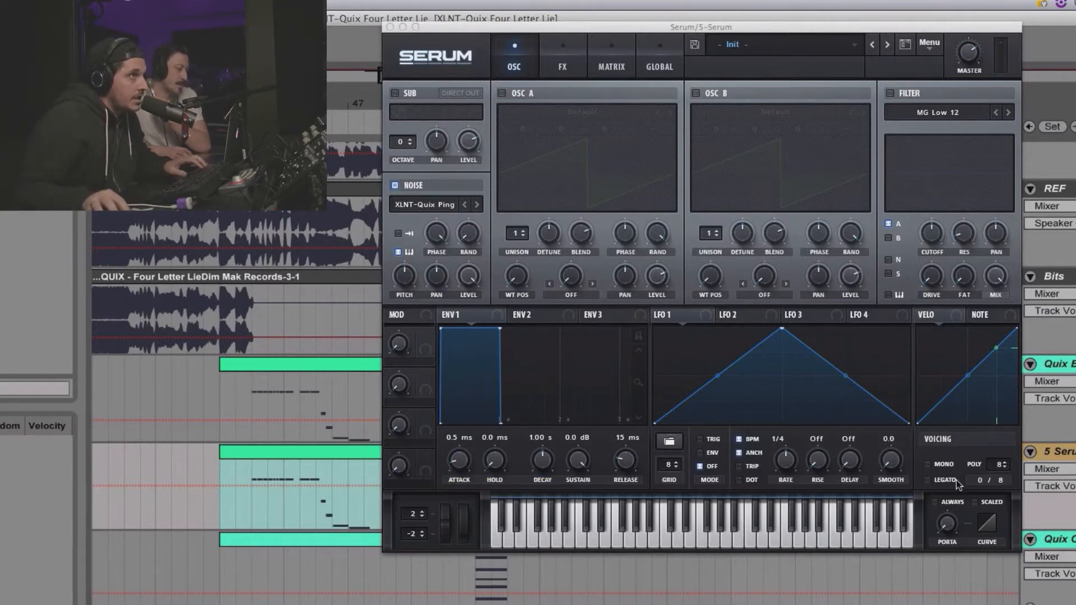
Turn on Legato in Serum's voicing settings.
left_click(932, 479)
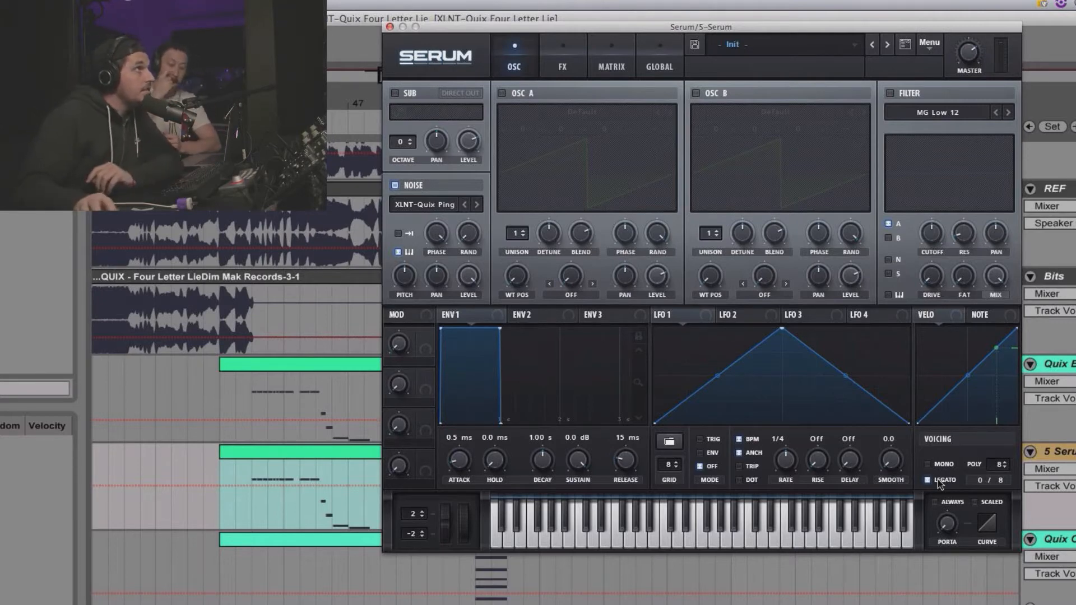
left_click(580, 66)
left_click(517, 66)
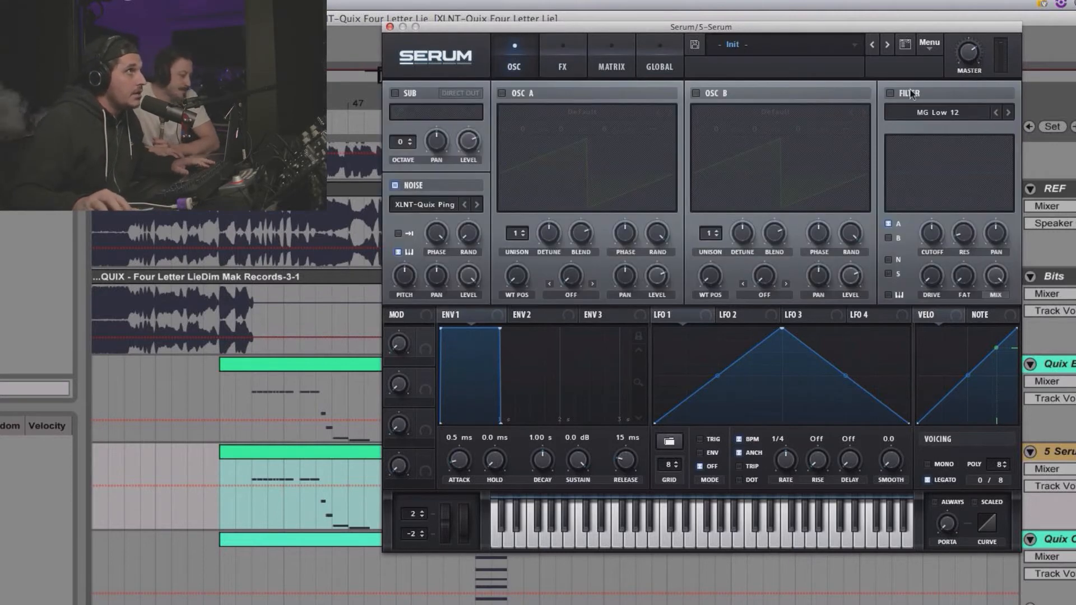
Try a Cmb - filter on the noise oscillator with adjusted cutoff and resonance, and switch the filter off again.
left_click(890, 93)
left_click(919, 113)
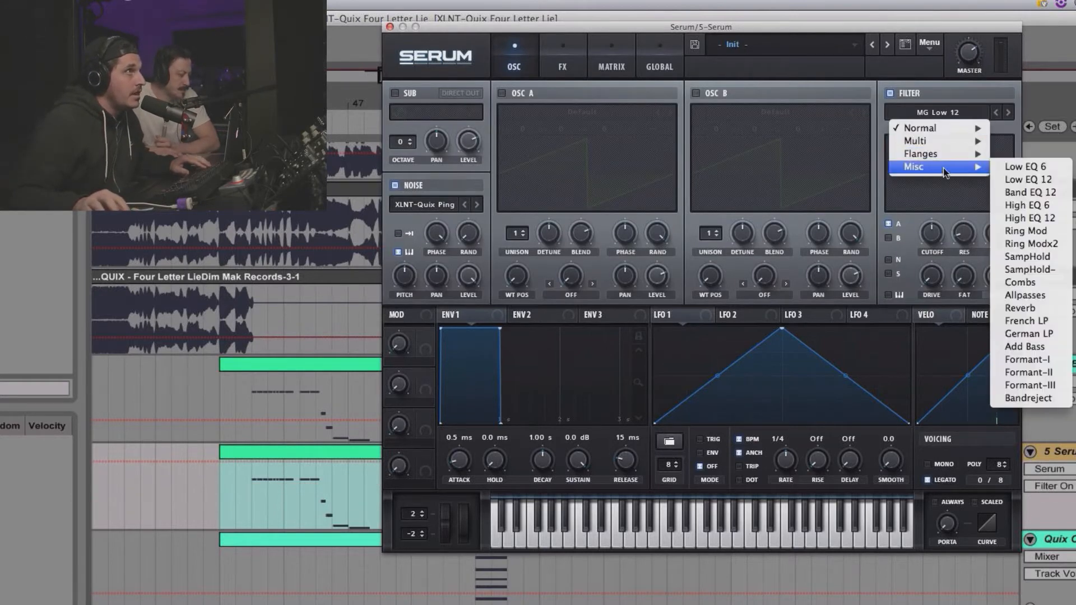
mouse_move(954, 155)
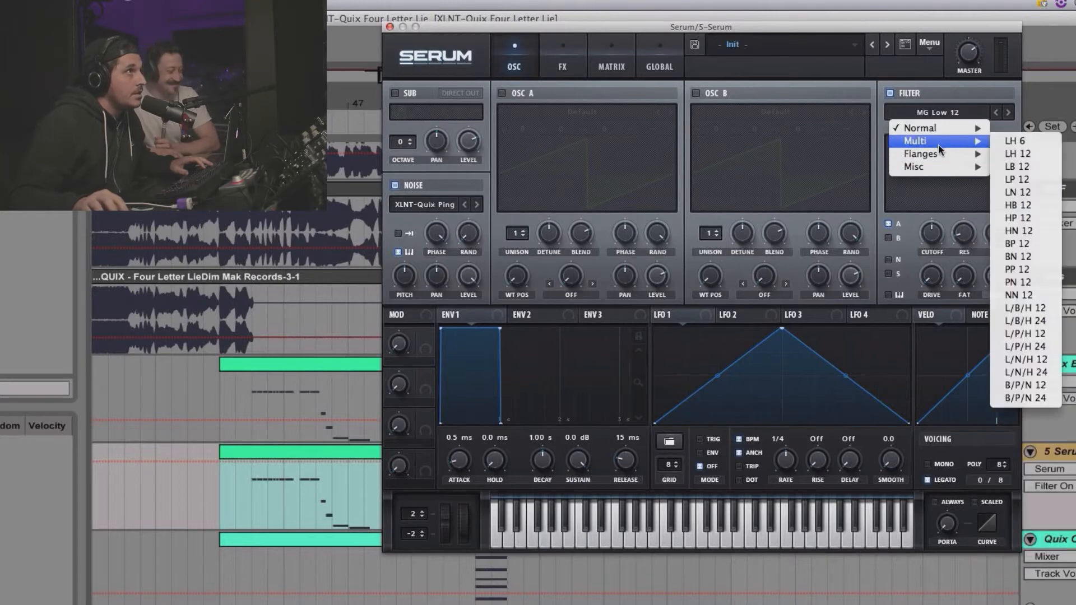
left_click(1048, 167)
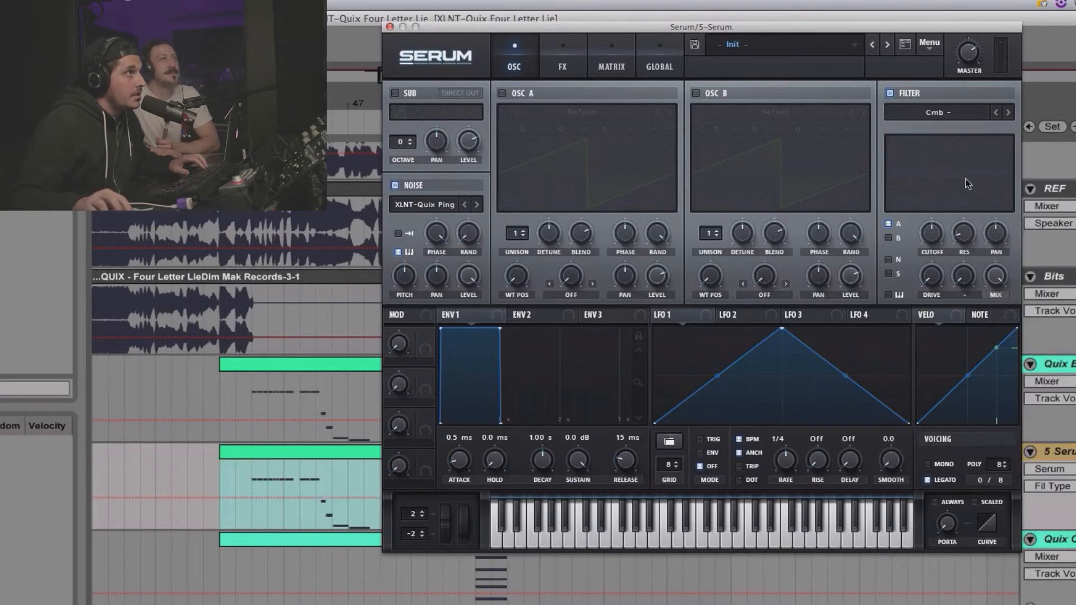
left_click(889, 261)
left_click_drag(932, 234, 975, 131)
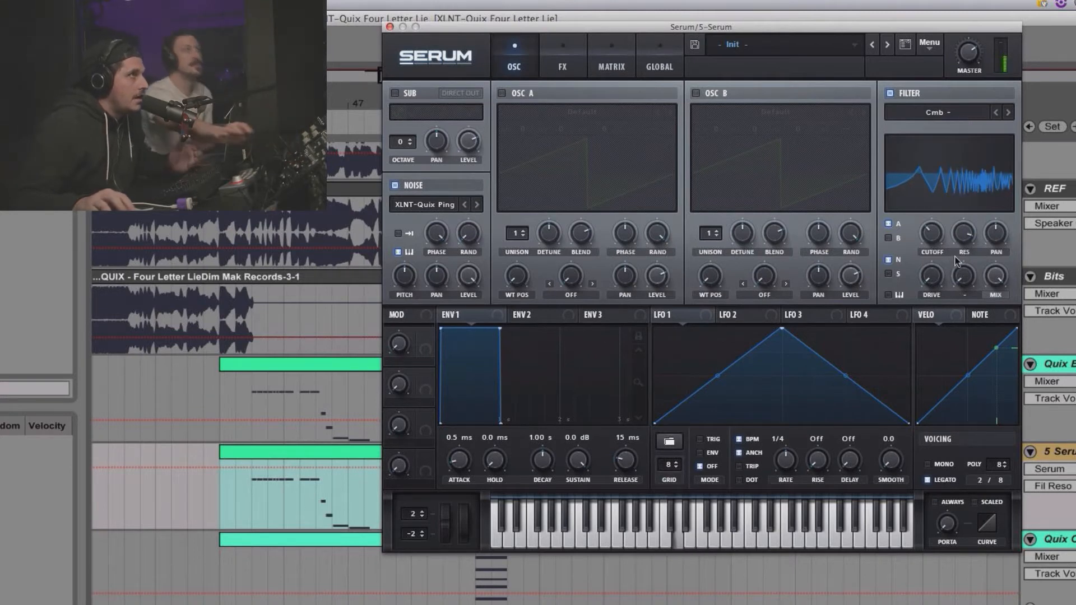
left_click(890, 94)
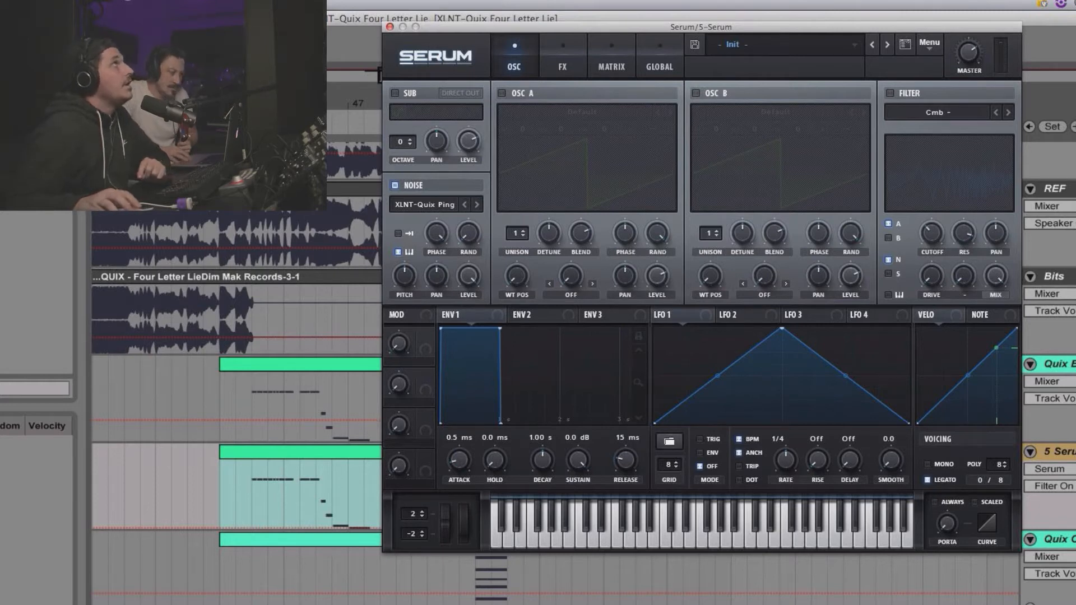
left_click(33, 168)
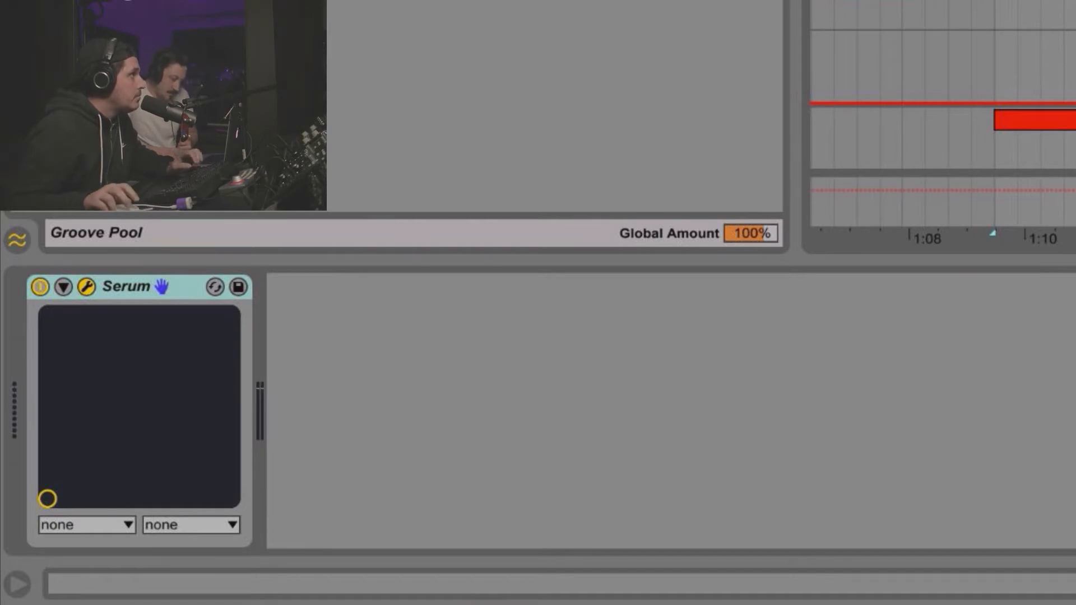
Add a Saturator with Soft Clip on after Serum, and set the Serum track's volume to -13.3 dB during playback.
left_click_drag(433, 364, 435, 362)
left_click(551, 365)
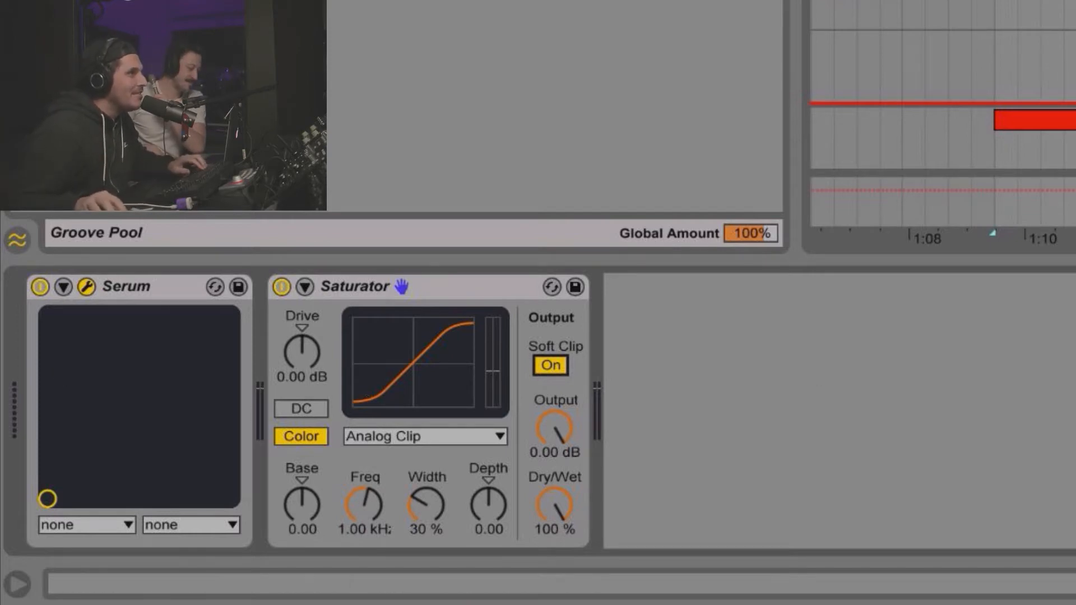
left_click_drag(1074, 120, 1074, 152)
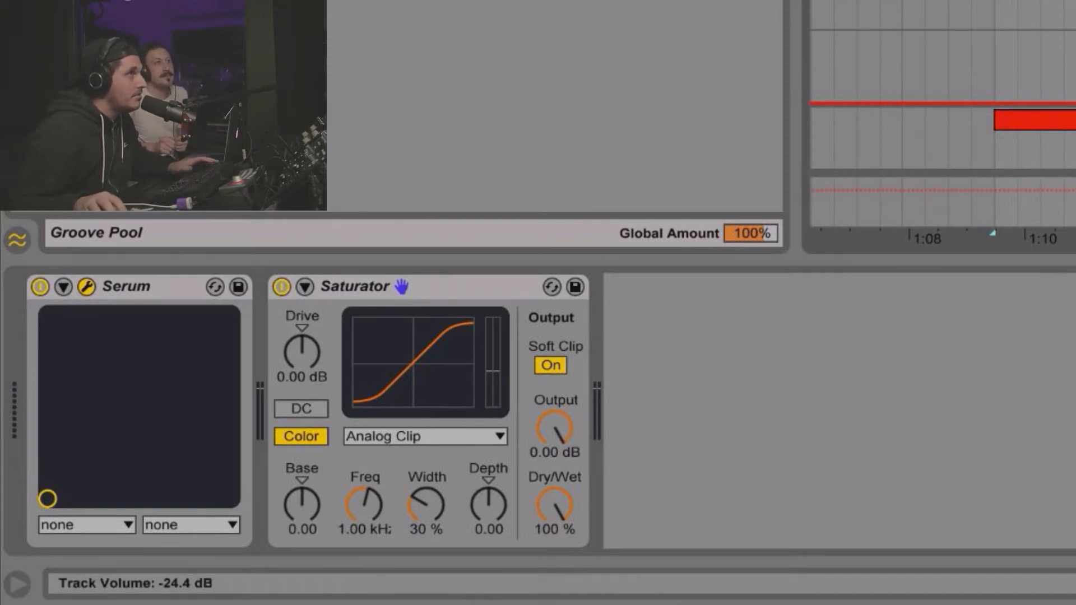
key("space")
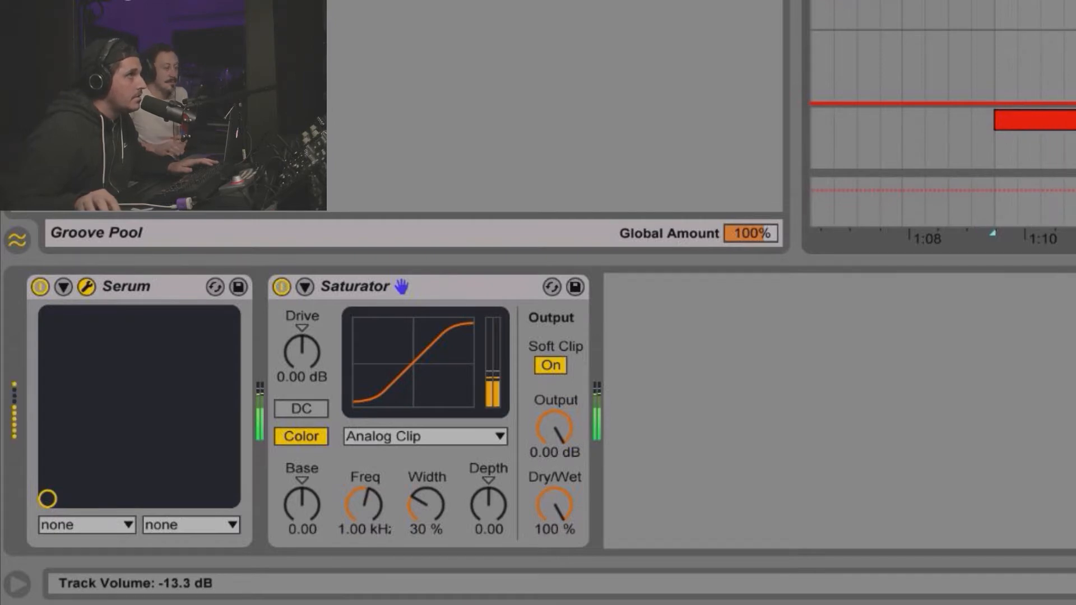
key("space")
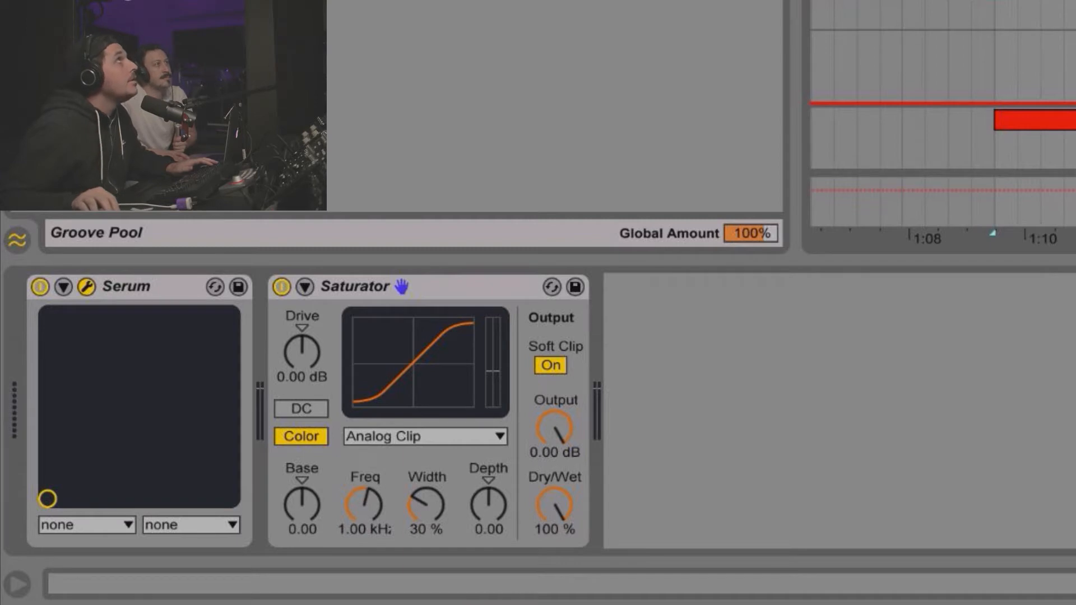
Add a Reverb after the Saturator with Lo Cut on, Hi Cut off and a Decay Time of about 4.98 s.
left_click_drag(780, 372, 785, 369)
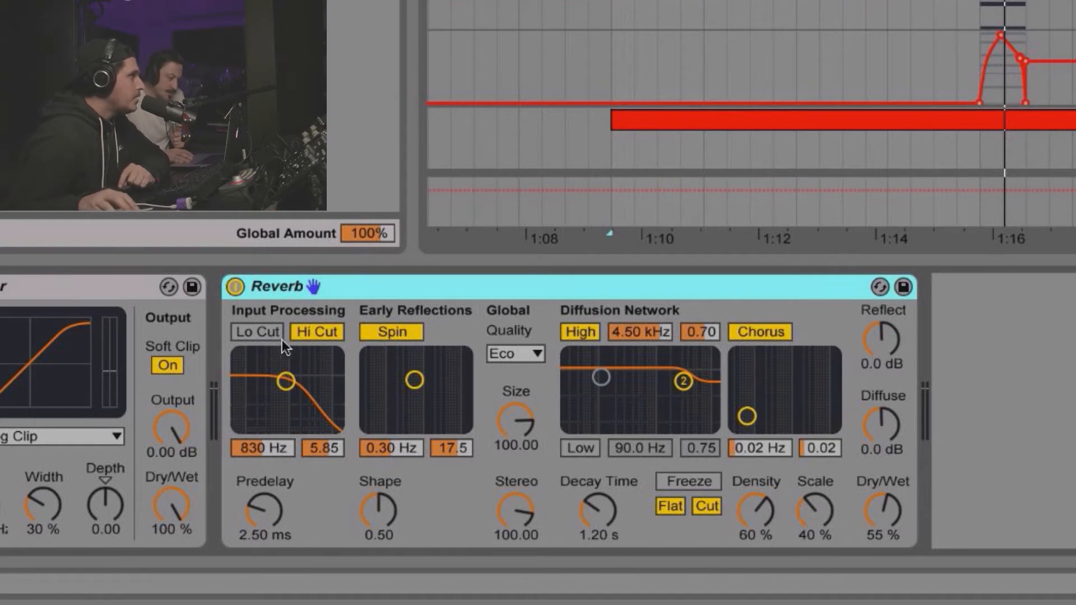
left_click(267, 334)
left_click(302, 331)
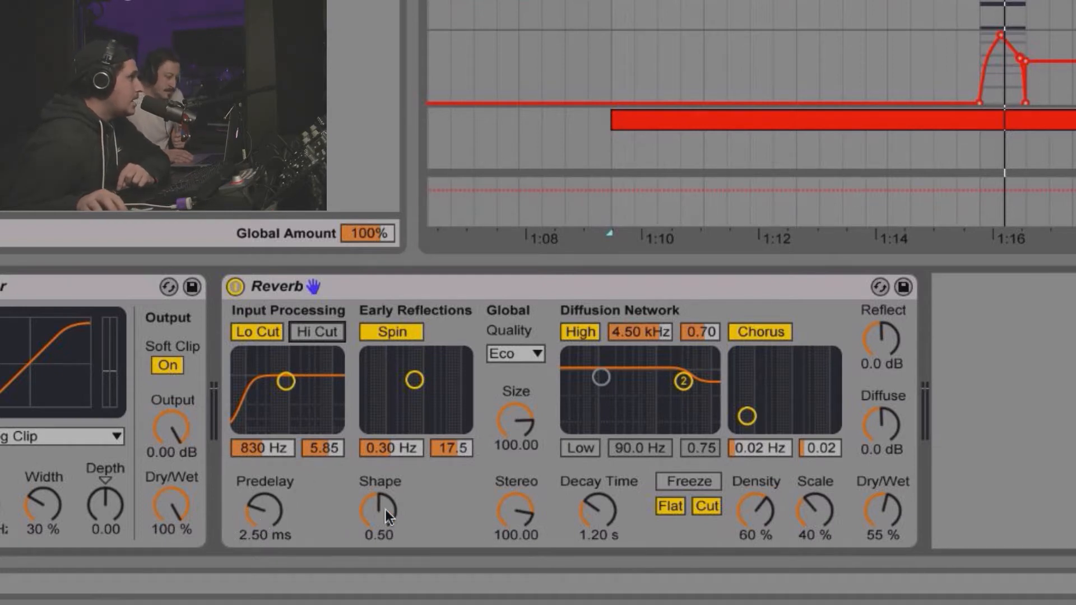
left_click_drag(603, 507, 603, 478)
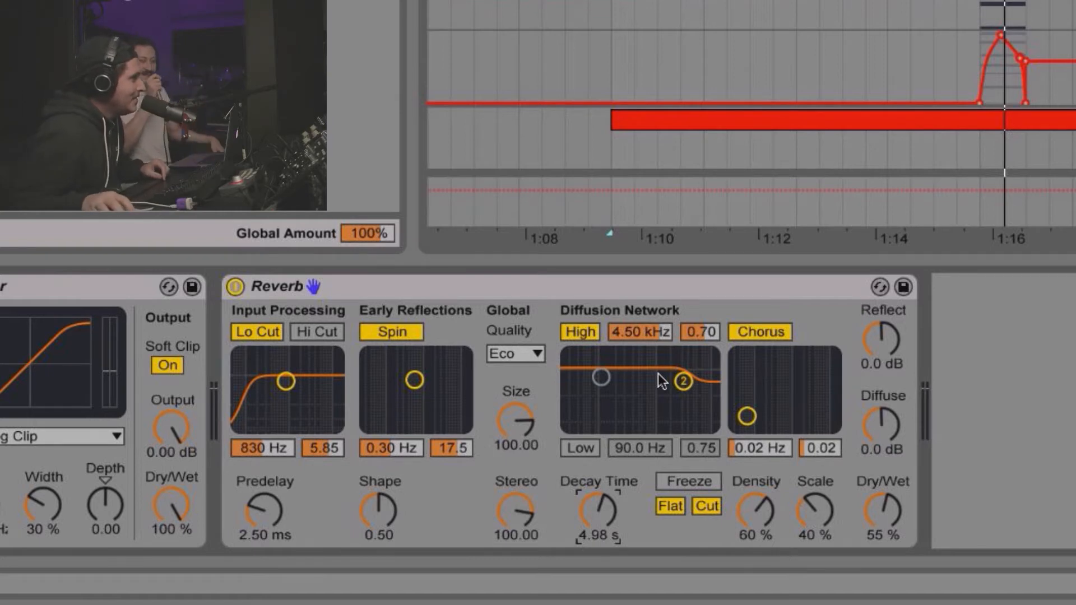
Shape the Reverb's diffusion network with the High shelf at about 5.37 kHz, 1.00, and the Low shelf enabled at about 162 Hz, 0.23.
left_click_drag(683, 382, 684, 360)
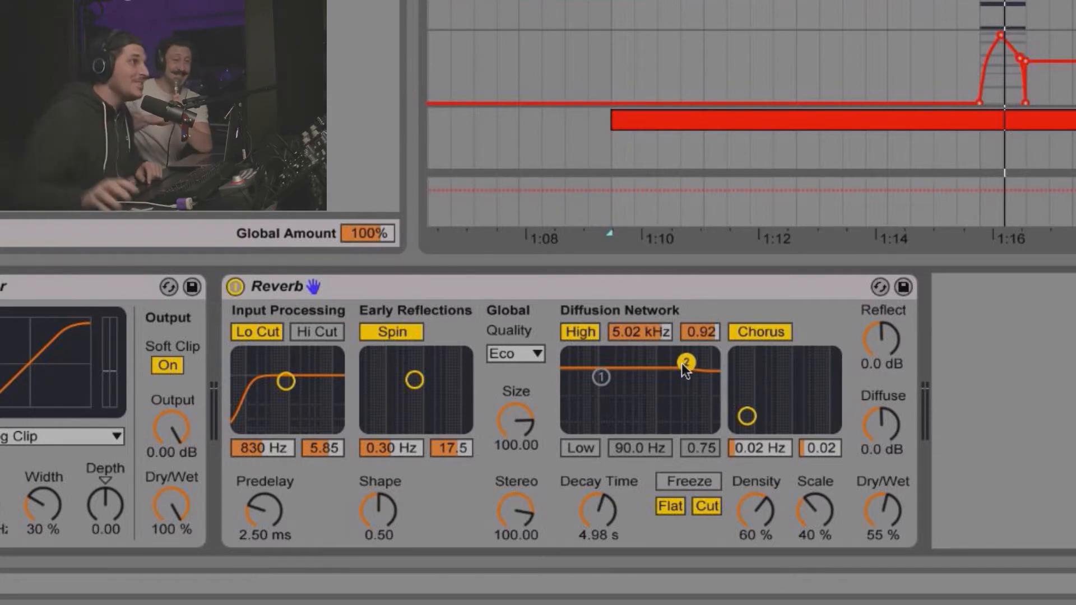
left_click_drag(681, 363, 681, 359)
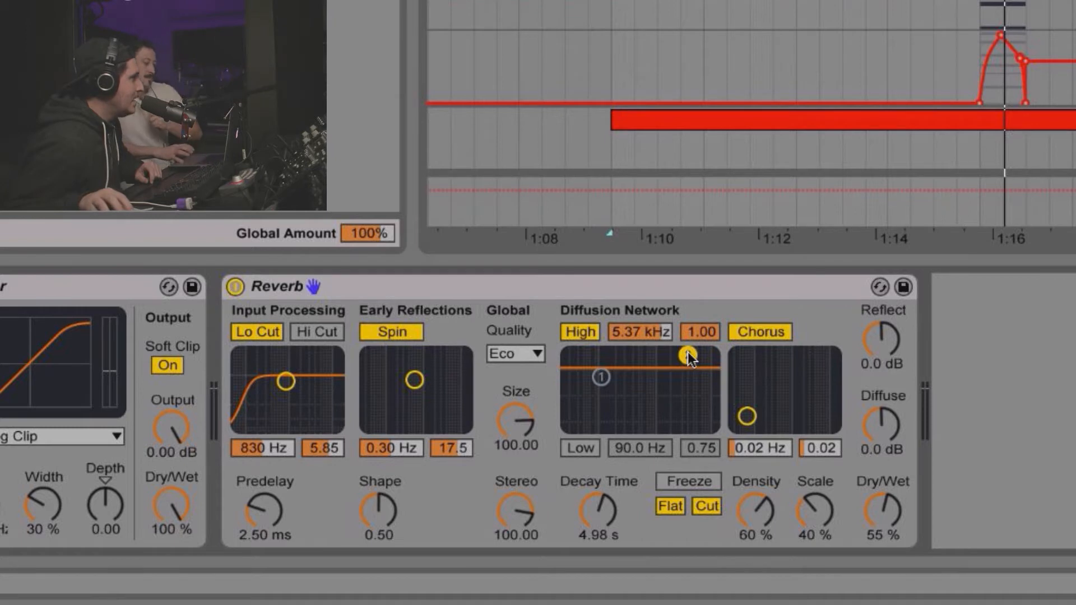
left_click(584, 448)
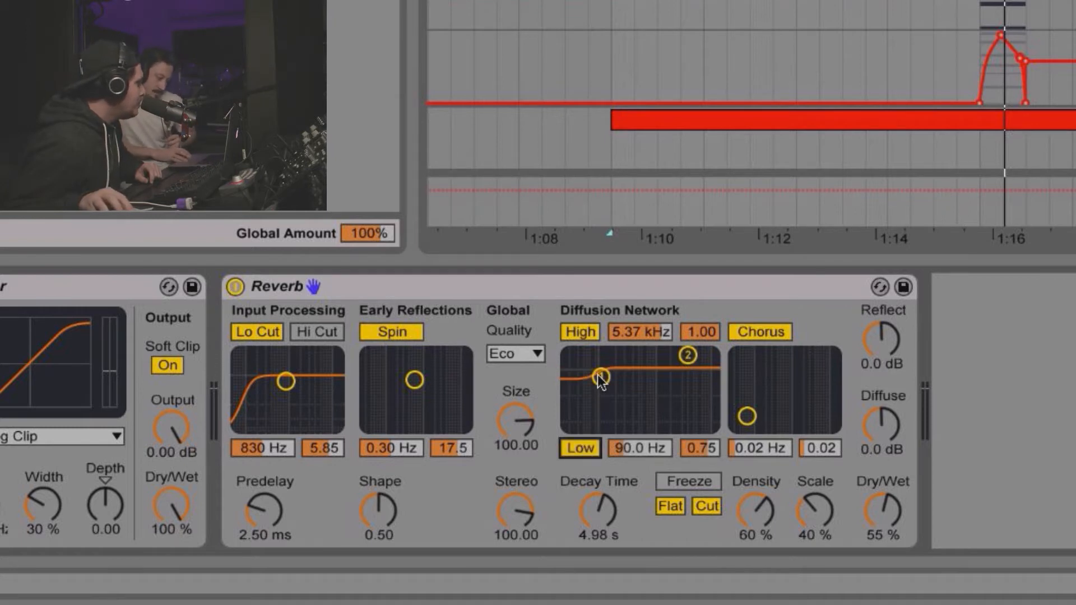
left_click_drag(600, 377, 614, 421)
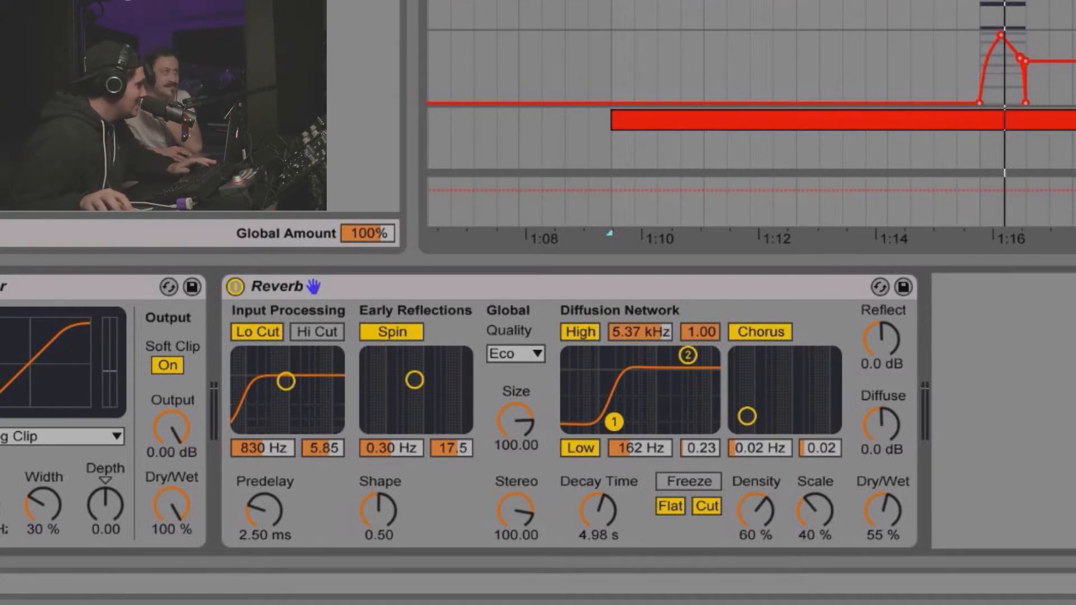
Lower the Reverb's Dry/Wet to 4.8 % while checking the sound in playback.
key("space")
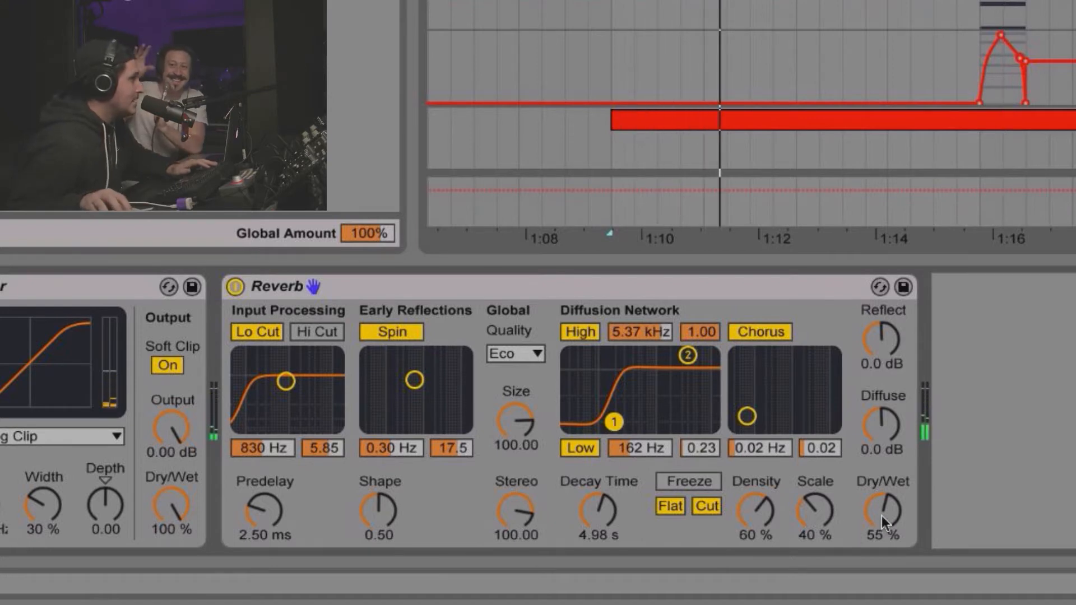
left_click_drag(884, 524, 884, 574)
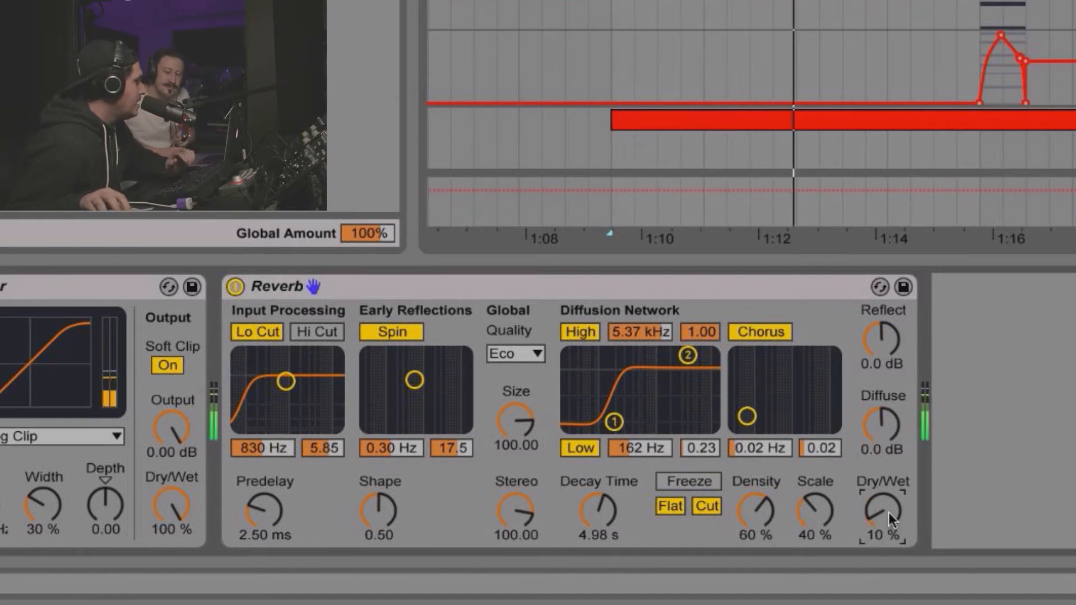
key("space")
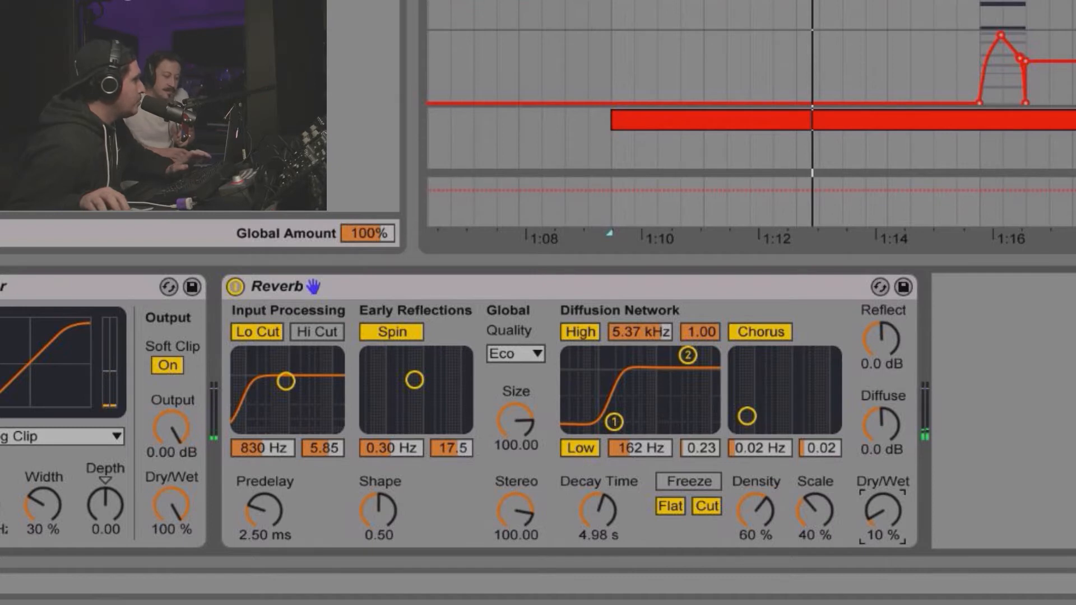
left_click_drag(888, 512, 888, 519)
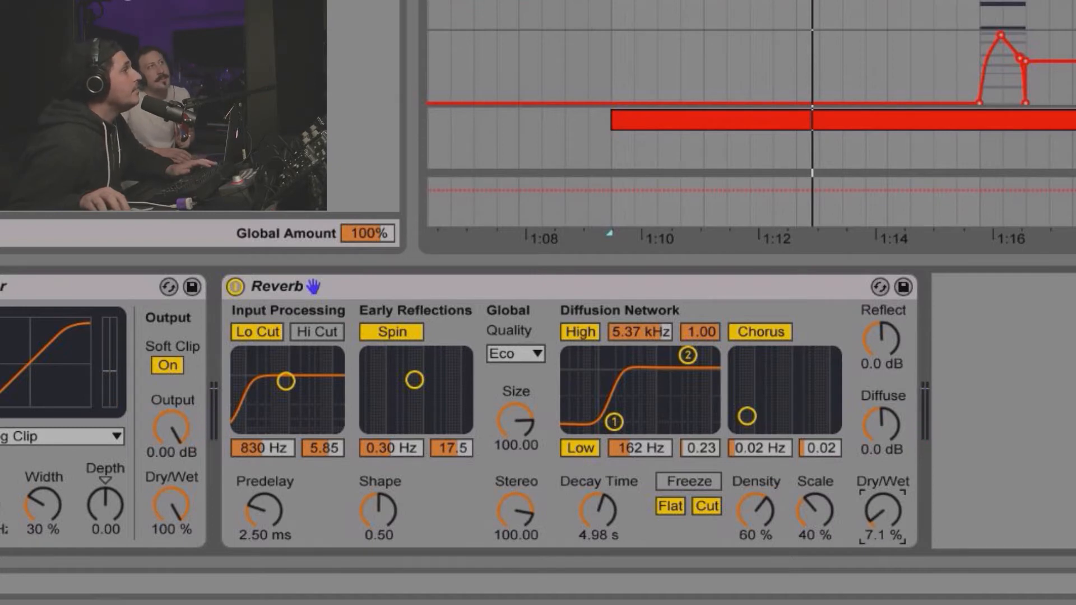
left_click_drag(889, 519, 889, 525)
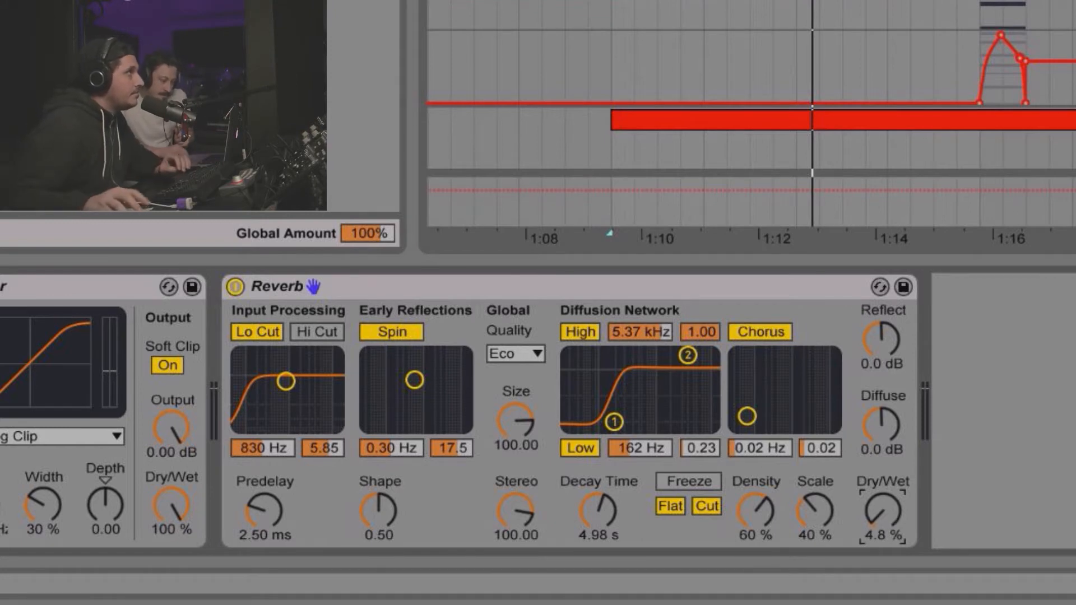
Add the OTT multiband dynamics preset after the Reverb, set its Amount to 21 %, and play the result.
key("Escape")
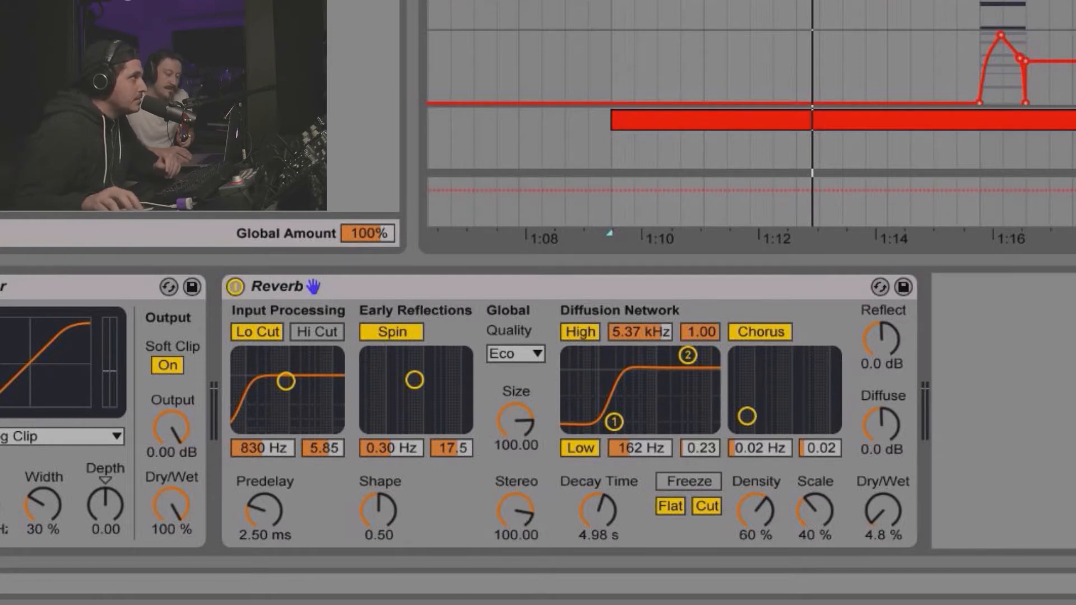
key("Return")
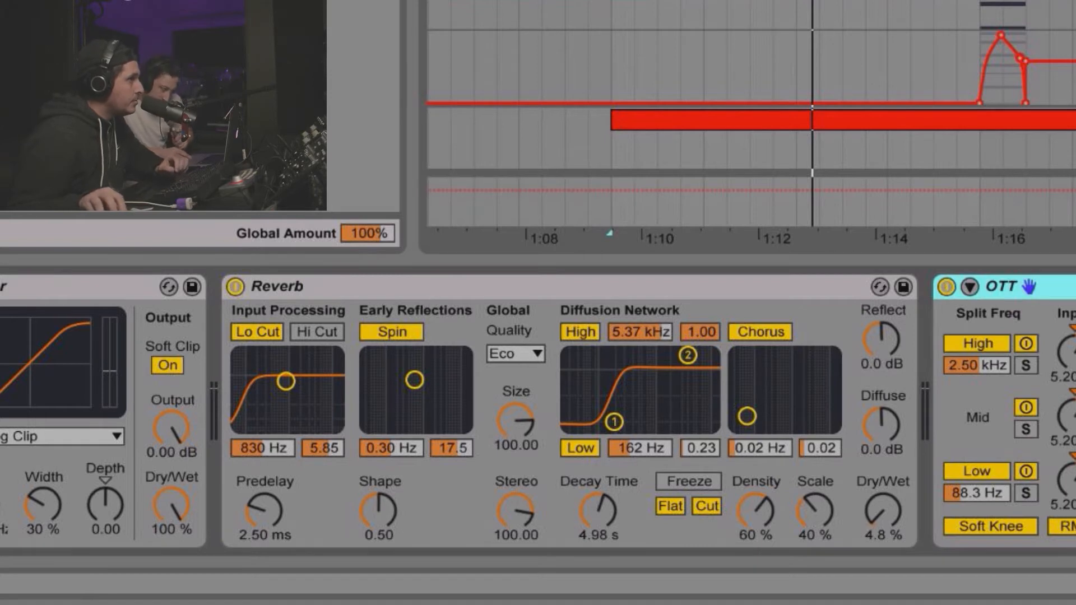
key("Escape")
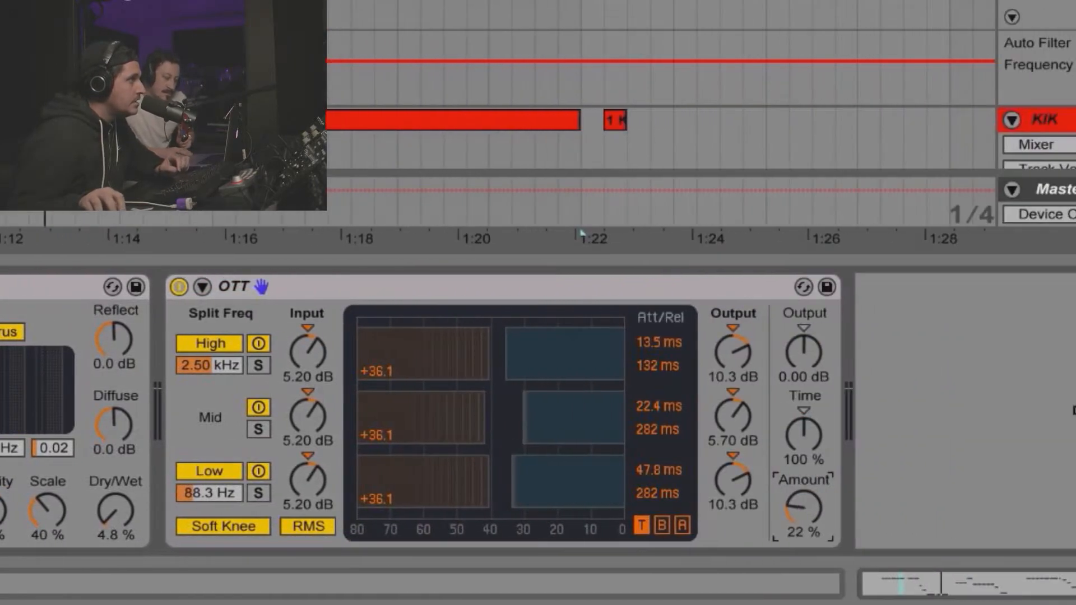
key("space")
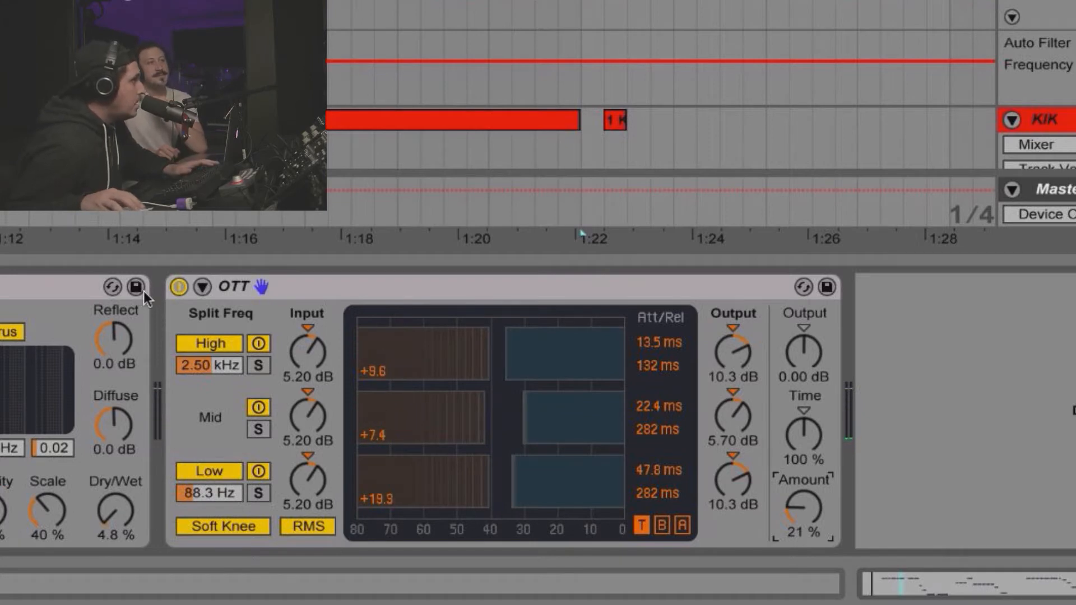
Compare the sound with OTT bypassed and active during playback, leaving OTT switched on.
left_click(178, 287)
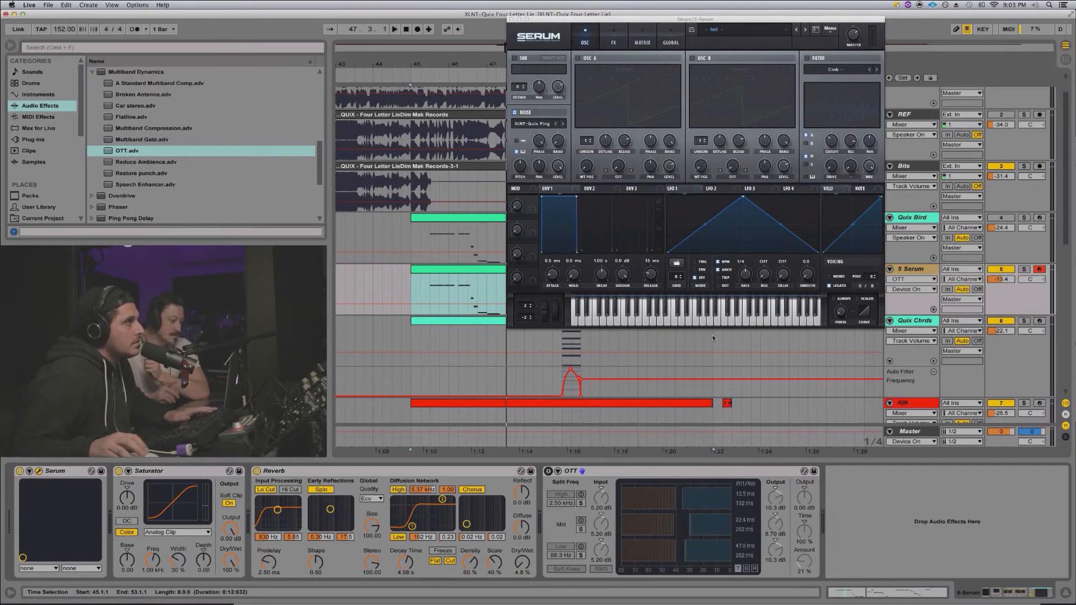
key("space")
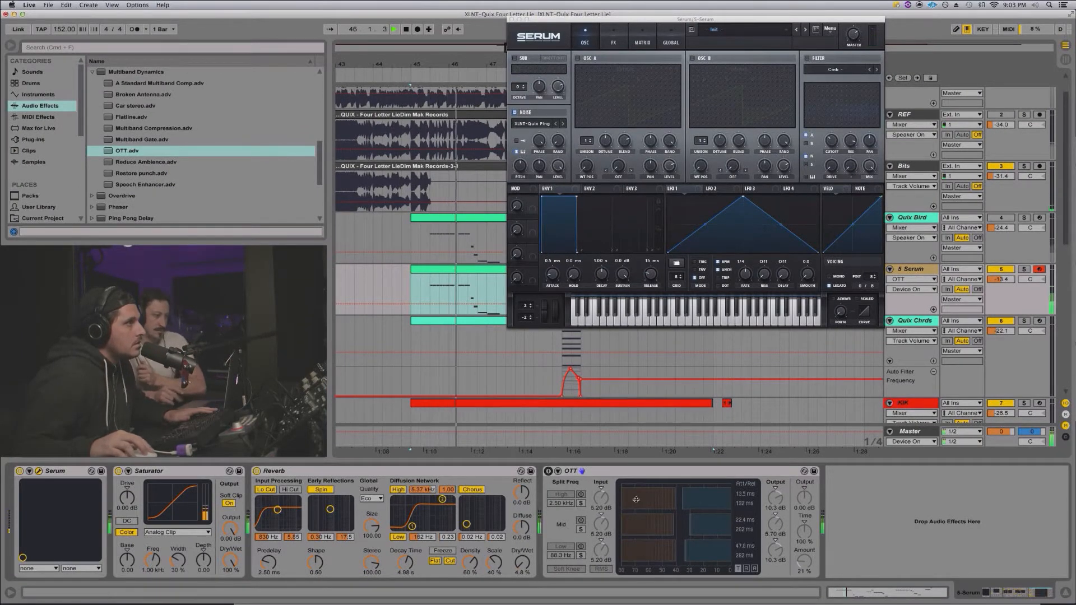
left_click(551, 476)
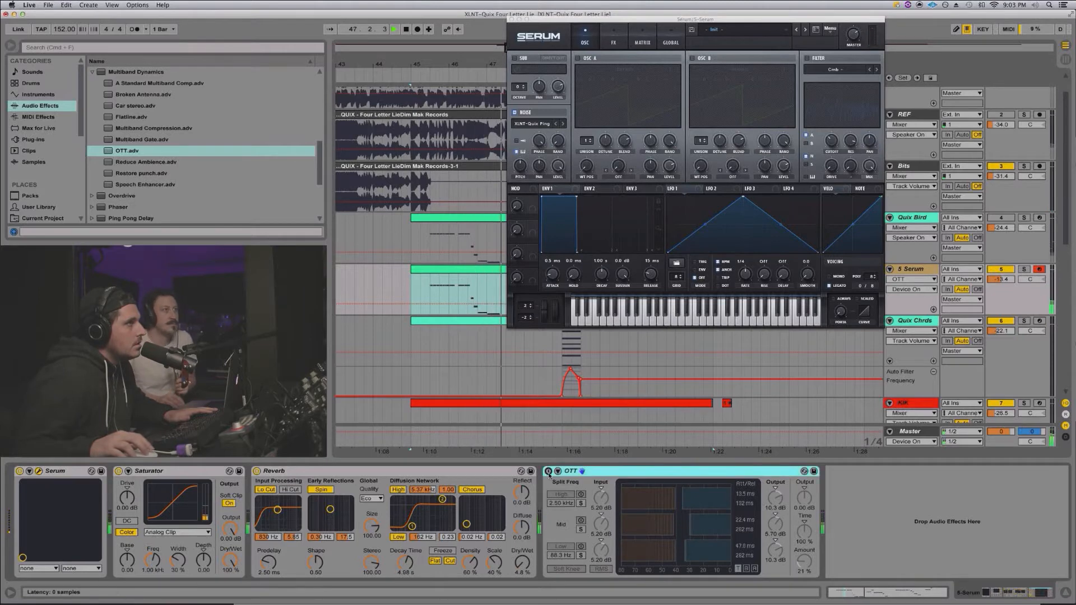
left_click(549, 472)
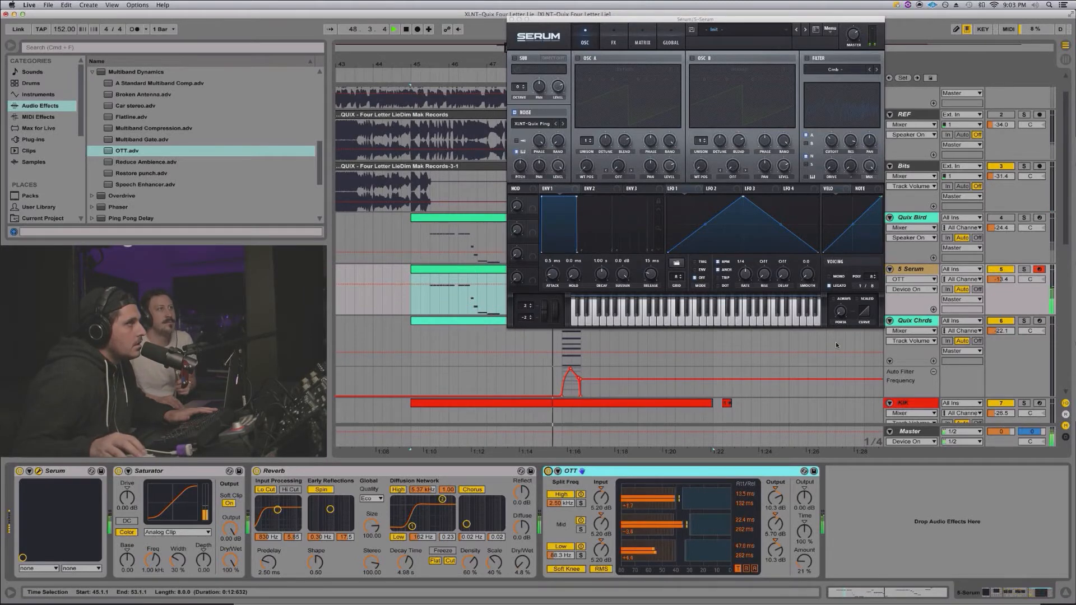
key("space")
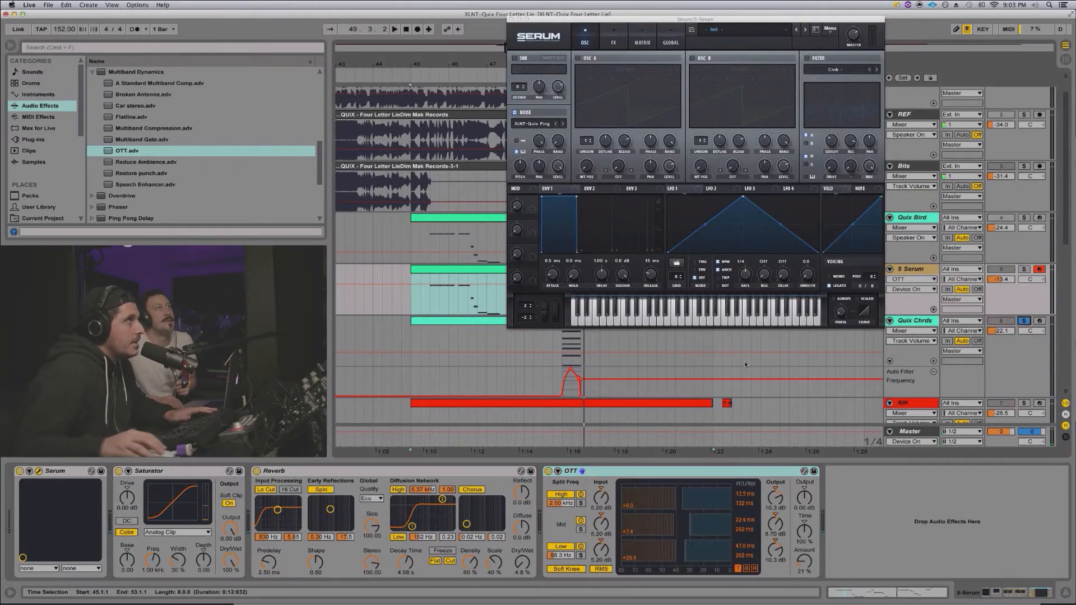
Play the soloed Quix Chrds track from 49.1.1 to hear its chord, and close the open Serum windows.
left_click(1024, 321)
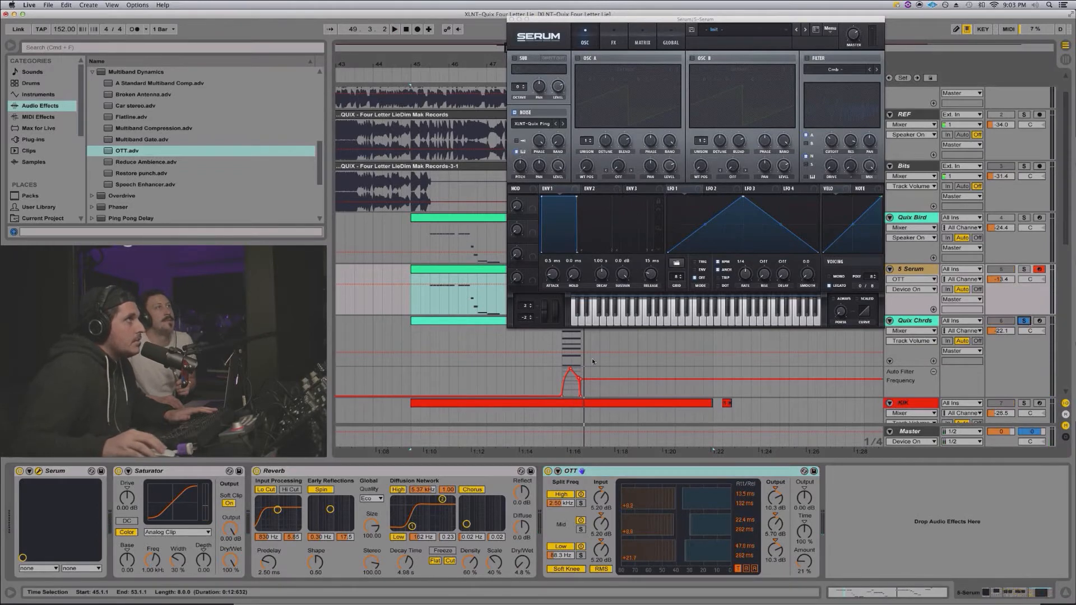
left_click(510, 20)
left_click(561, 340)
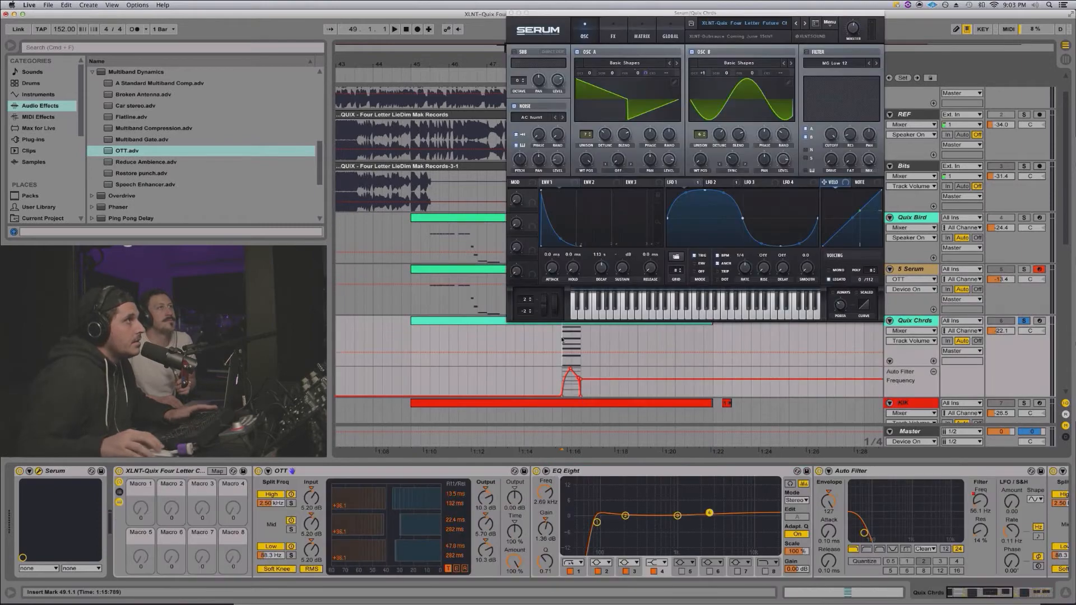
key("space")
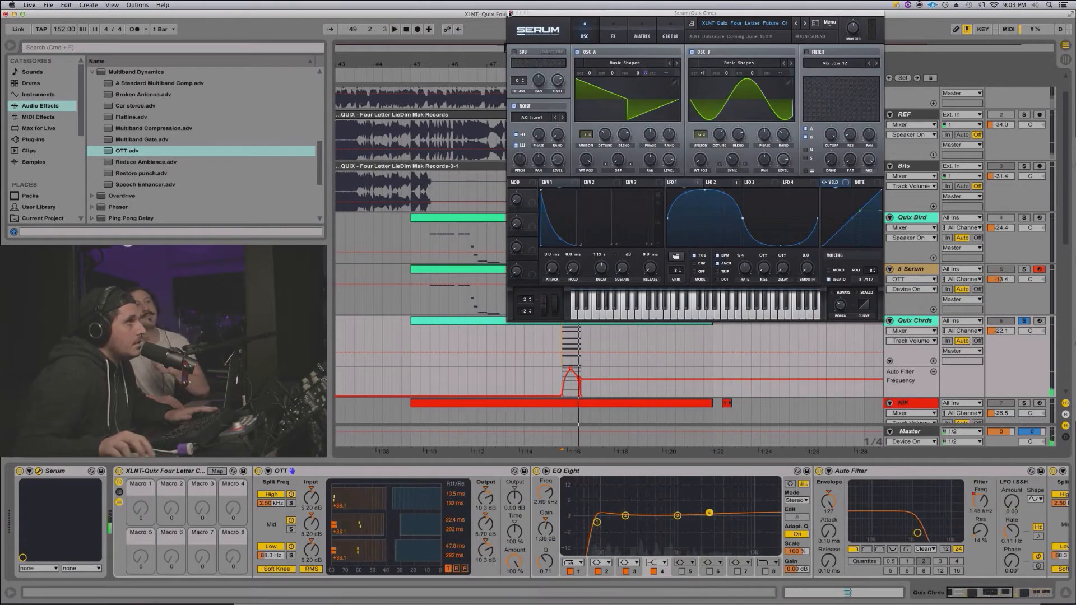
left_click(511, 13)
key("space")
key("space")
key("space")
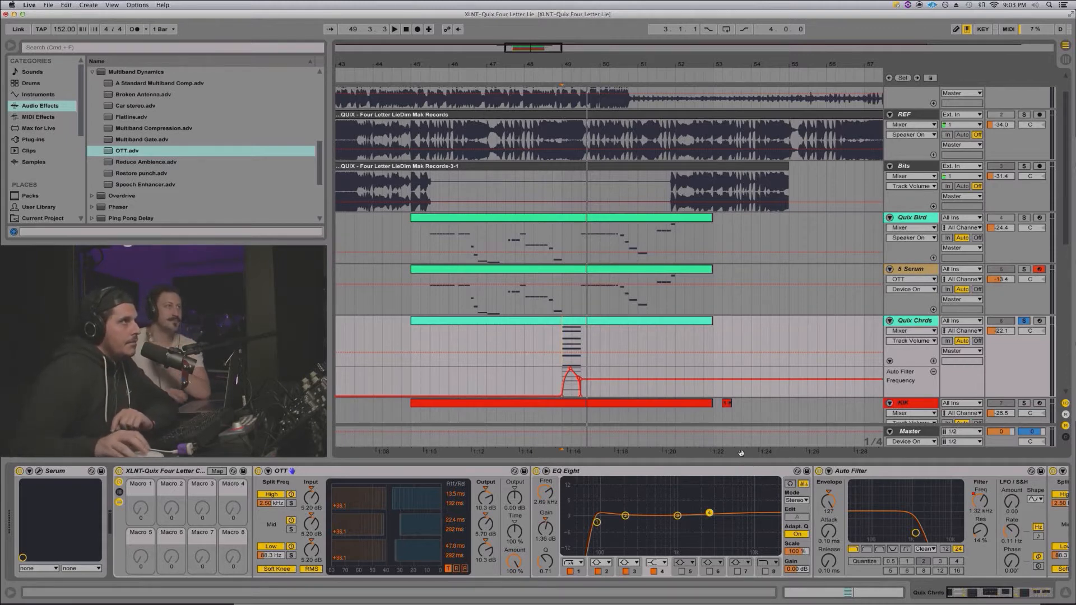
Solo the REF track to hear the original chord, solo Quix Chrds again for comparison, and return the playback start to 49.1.1.
scroll(666, 315, "up", 2)
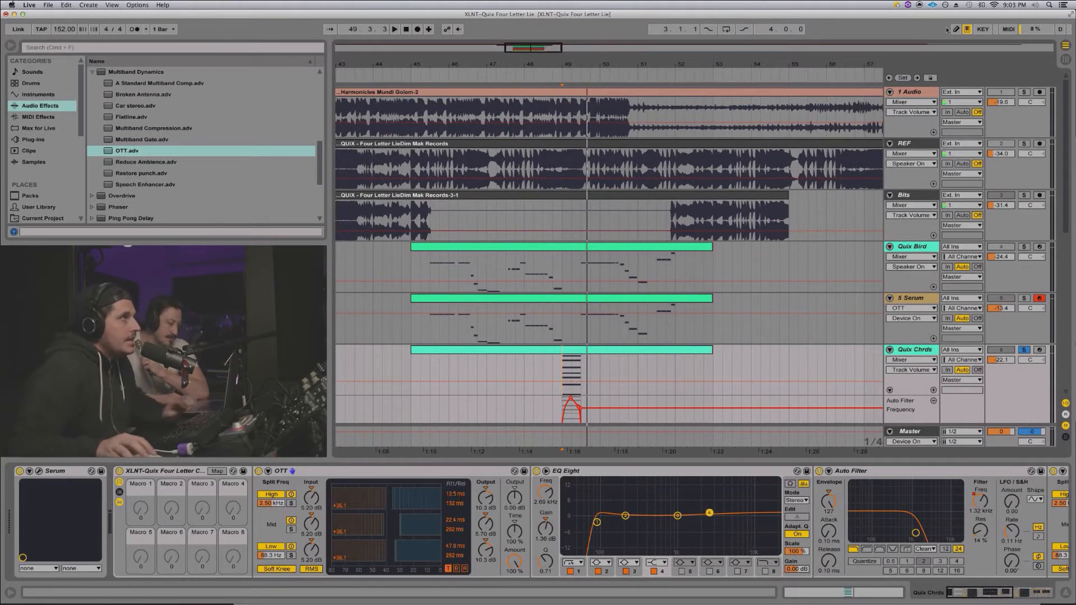
left_click(1023, 143)
key("space")
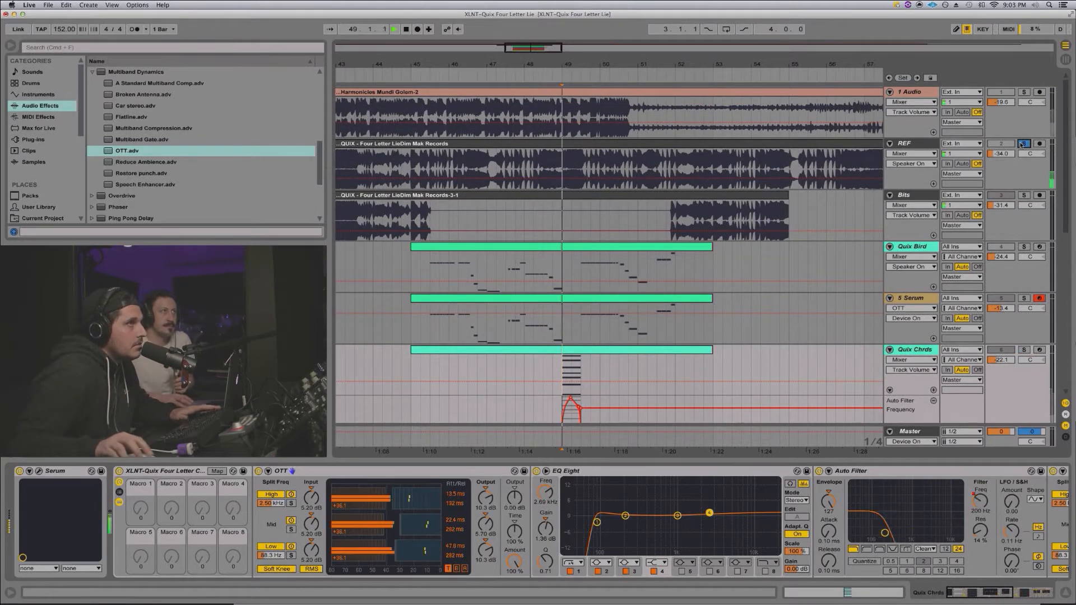
left_click(1024, 350)
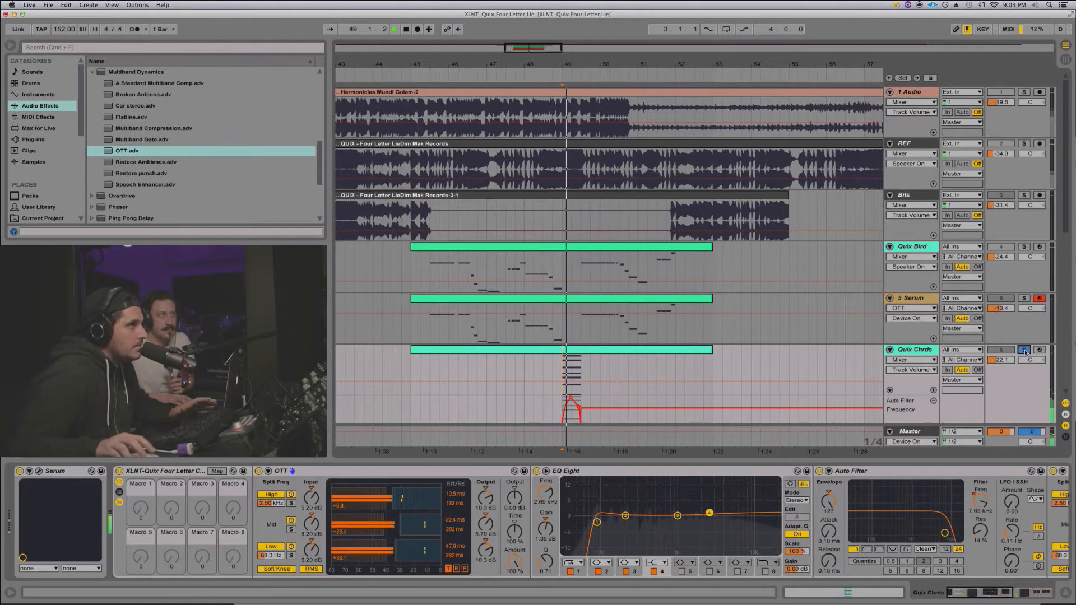
key("space")
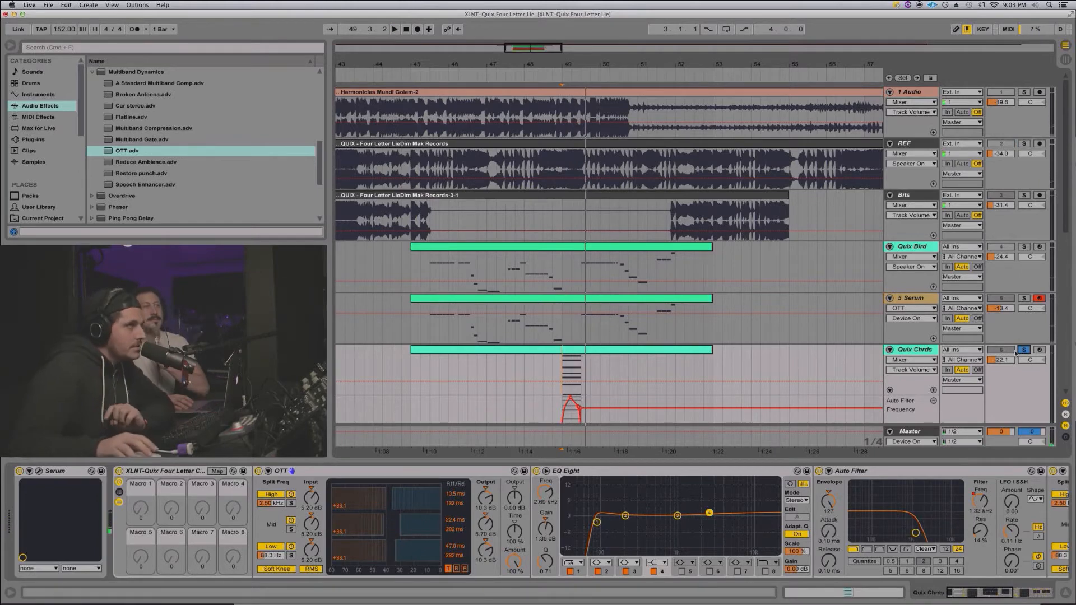
scroll(814, 355, "down", 2)
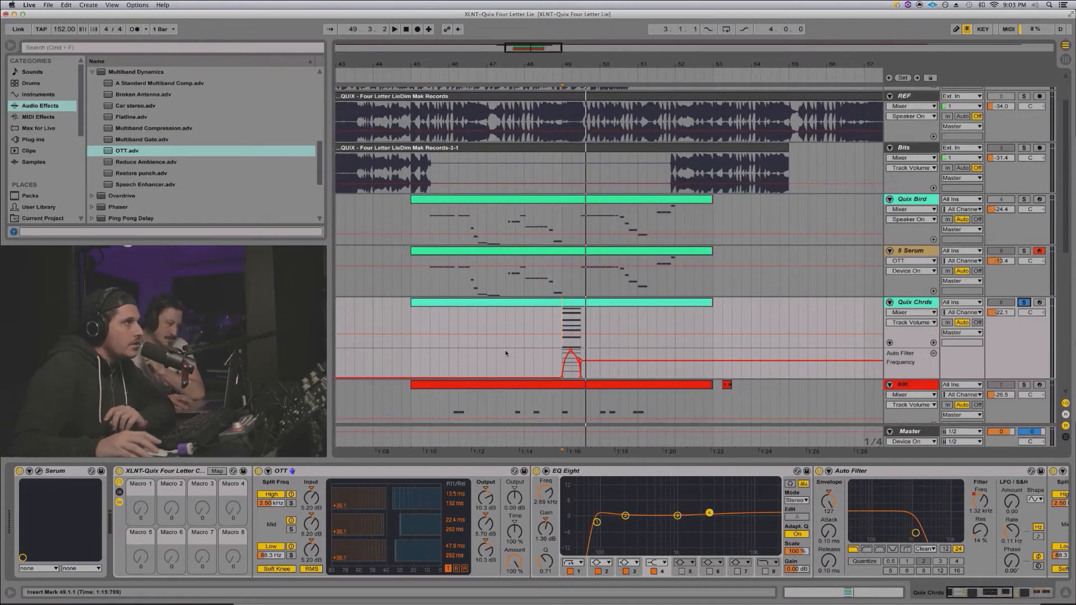
left_click(559, 325)
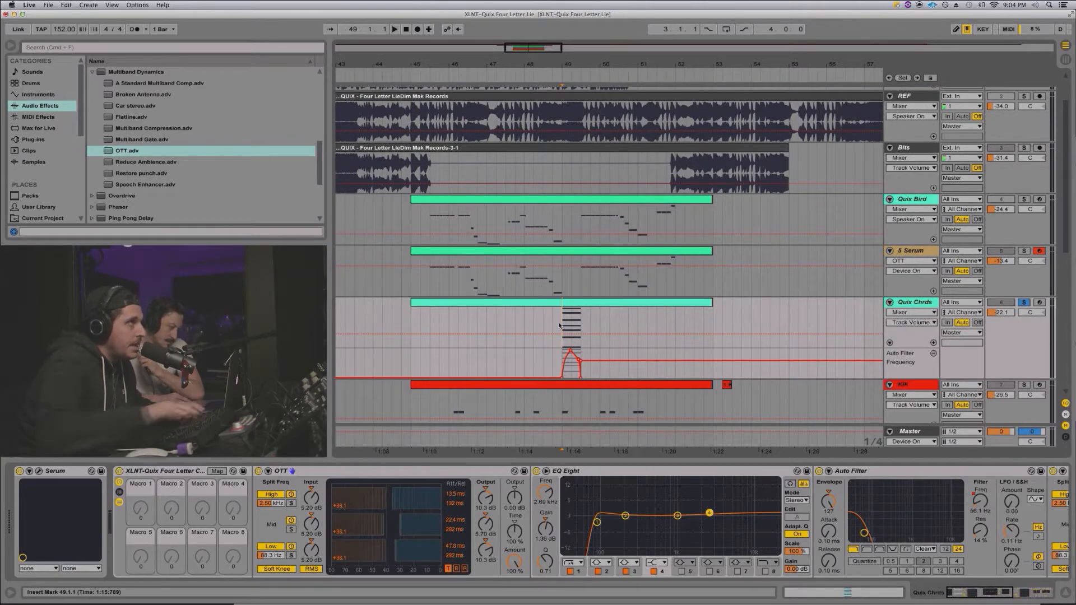
Insert a new MIDI track below Quix Chrds and load the Serum instrument from Xfer Records onto it.
key("shift+super+t")
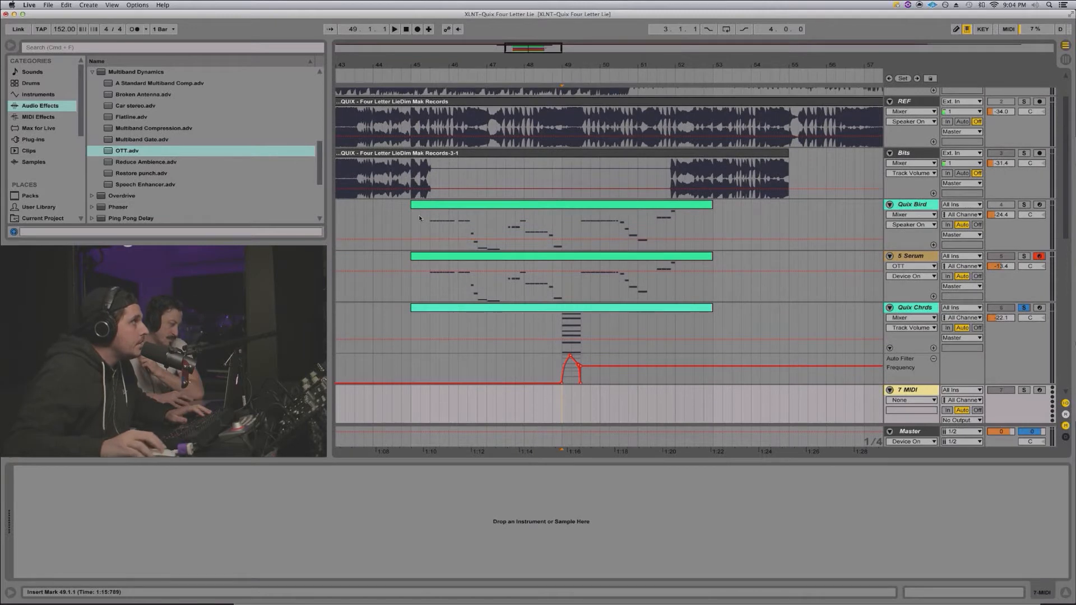
left_click(46, 106)
left_click(35, 139)
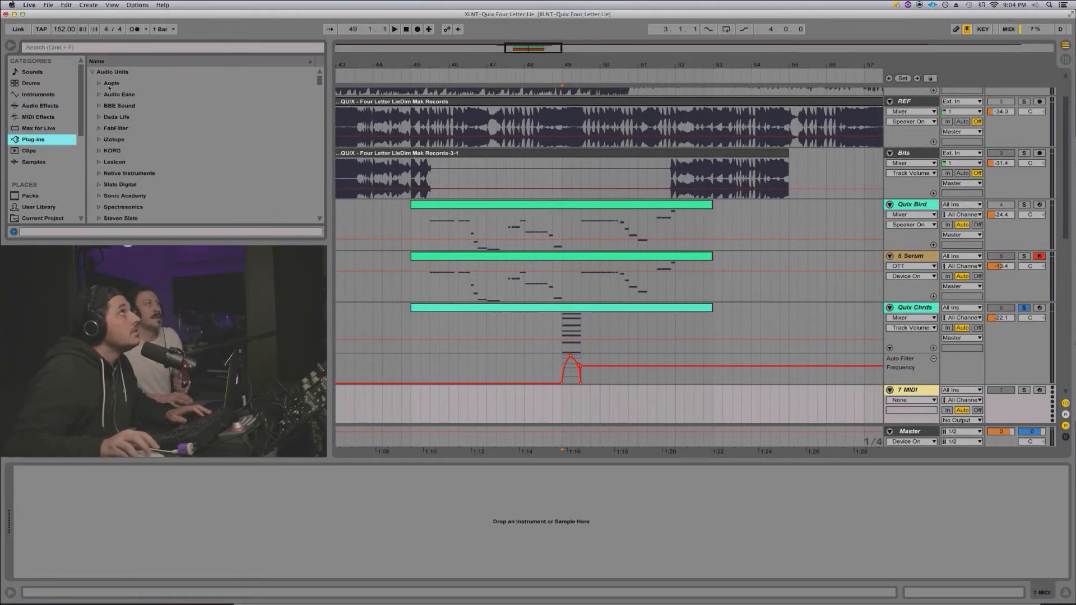
scroll(120, 137, "down", 5)
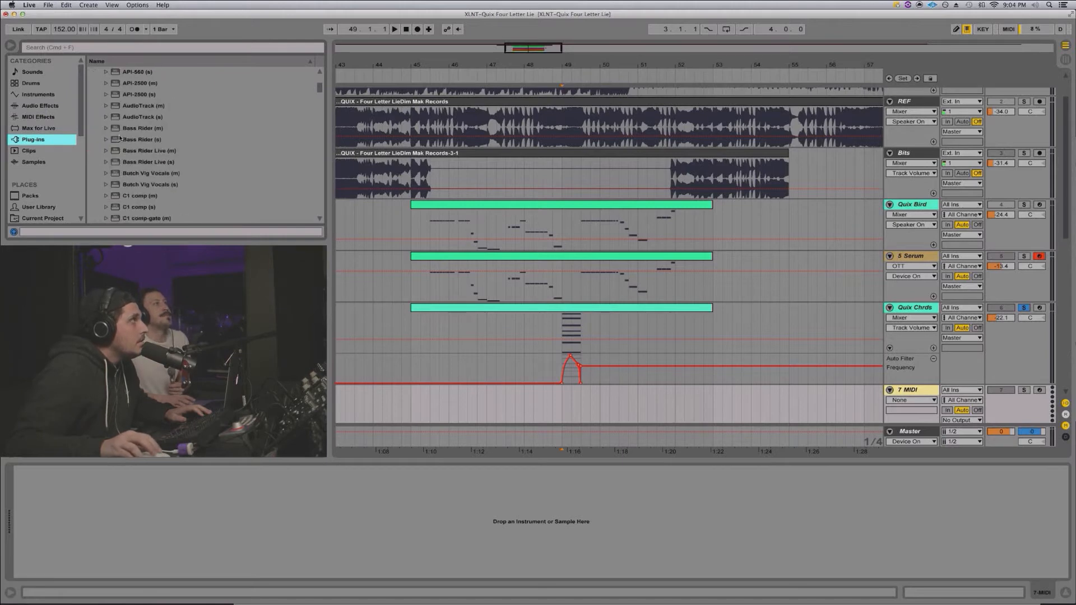
scroll(119, 137, "up", 5)
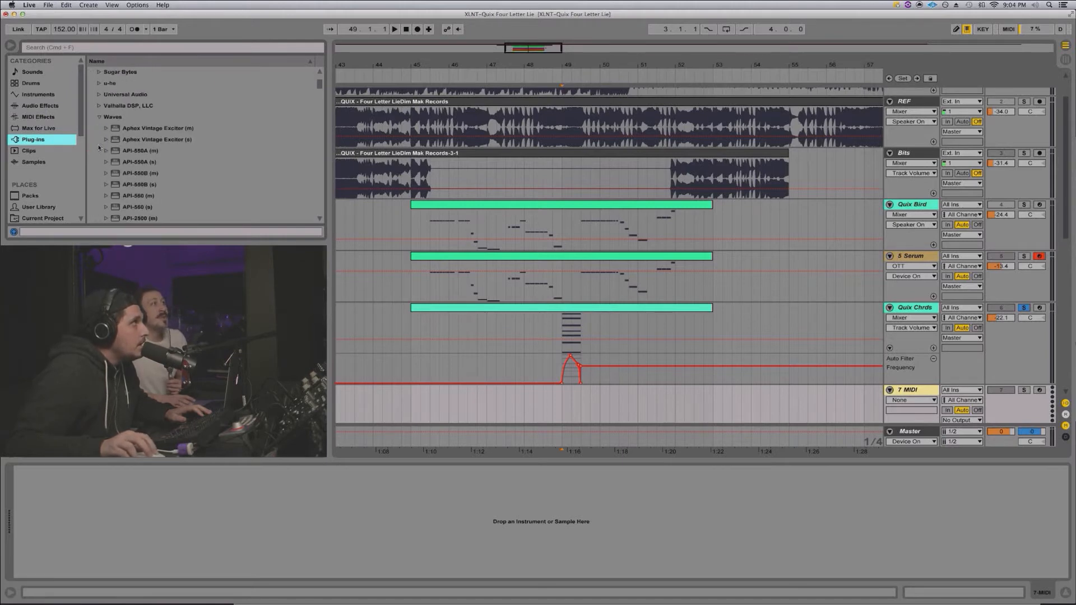
left_click(99, 116)
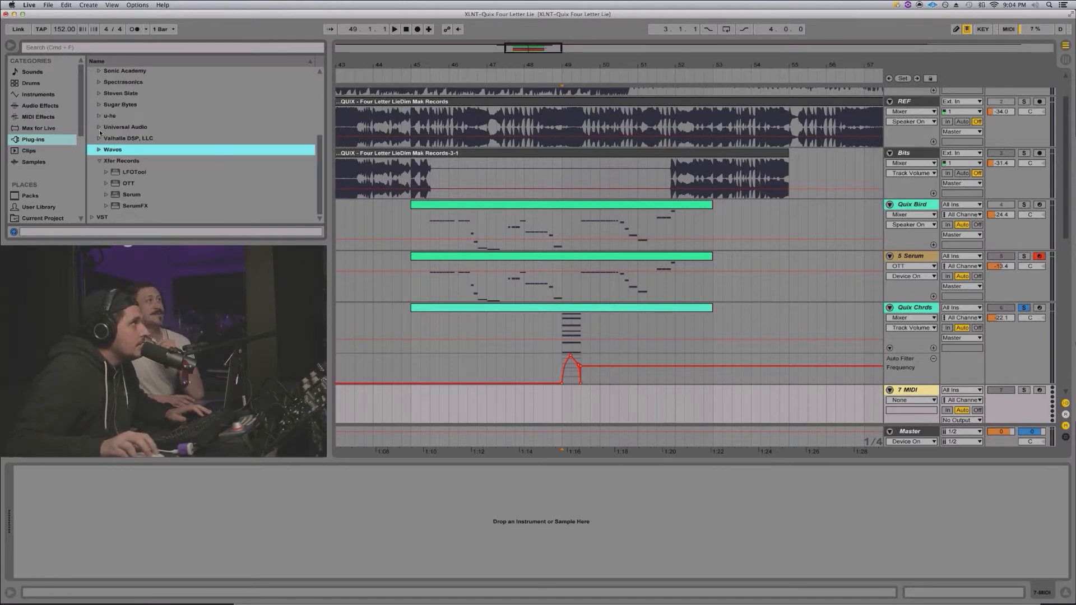
scroll(100, 133, "up", 2)
scroll(105, 171, "down", 2)
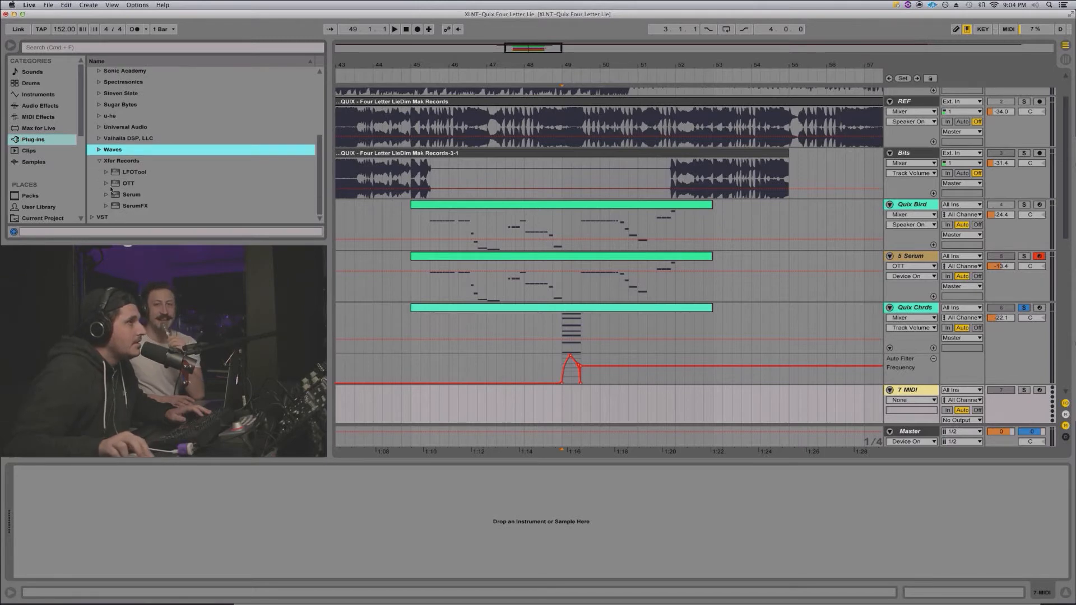
left_click(114, 194)
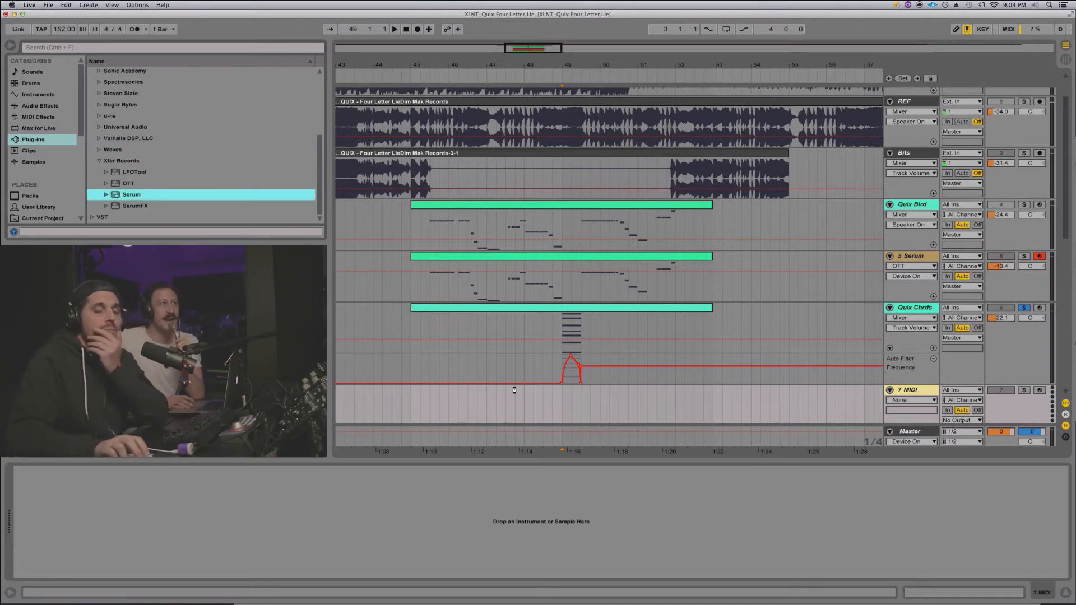
left_click_drag(514, 390, 515, 389)
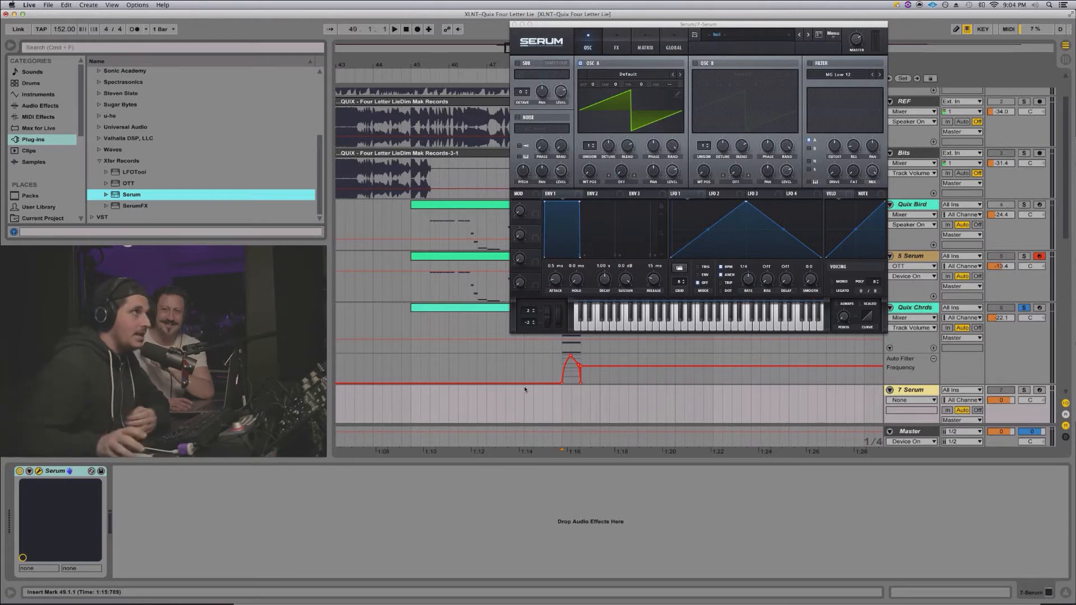
Copy the Quix Chrds chord from 49.1.1 to 50.1.1 onto the new Serum track at 49.1.1.
left_click(563, 401)
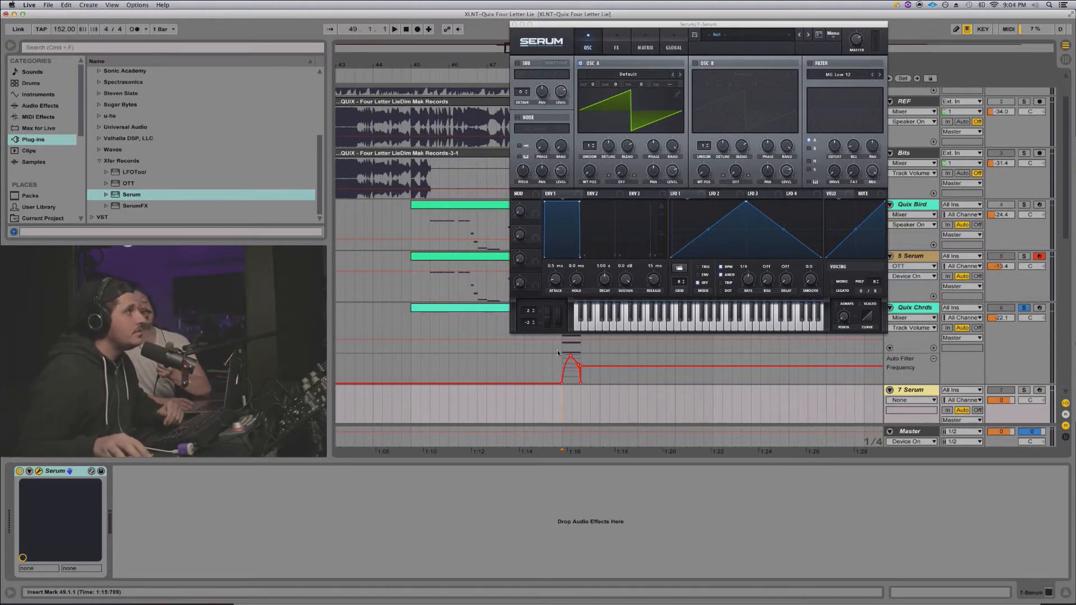
left_click_drag(556, 350, 599, 350)
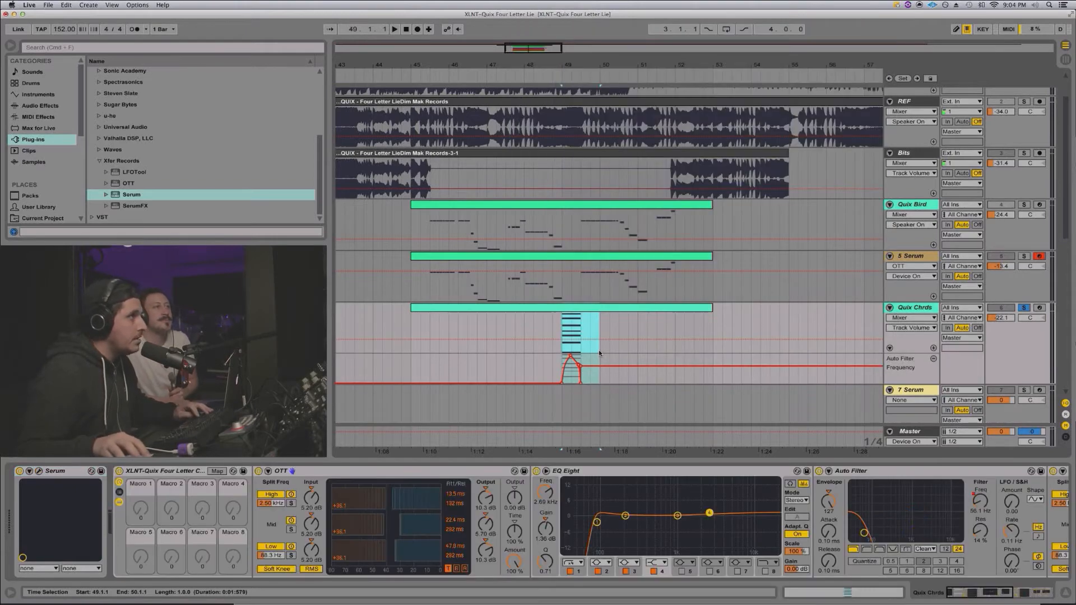
left_click(564, 400)
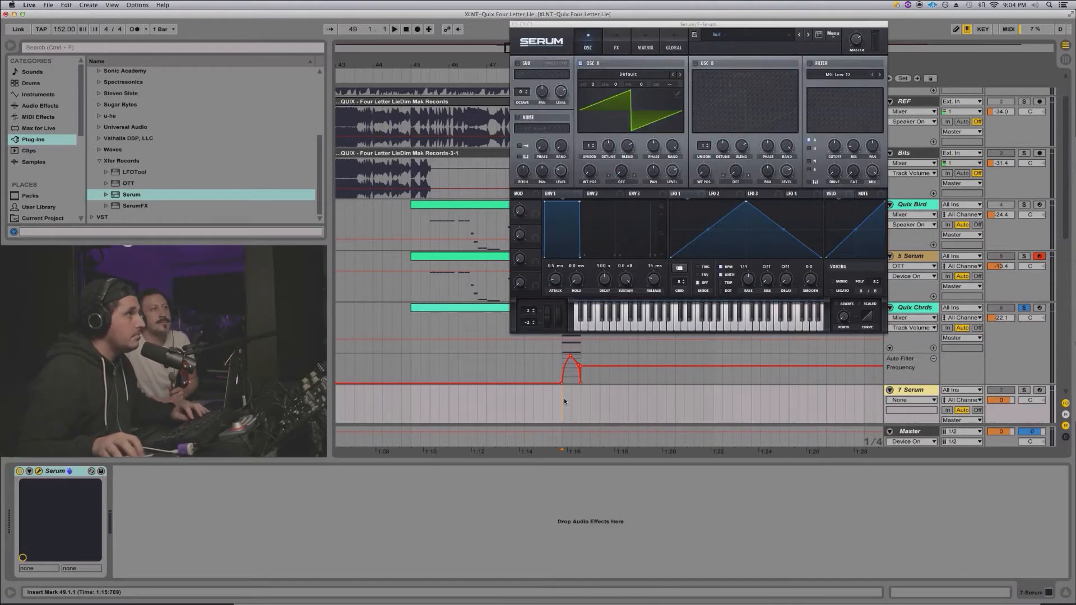
key("super+v")
scroll(607, 401, "down", 3)
scroll(608, 401, "up", 1)
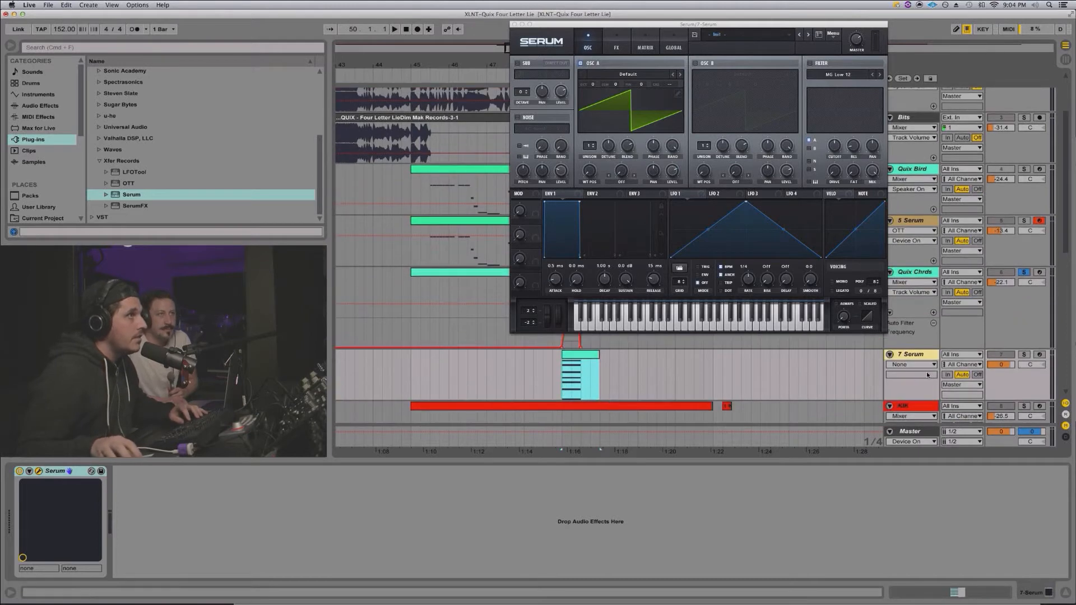
Solo the new Serum track and lower its volume to about -28 dB while playing the copied chord.
left_click(1026, 356)
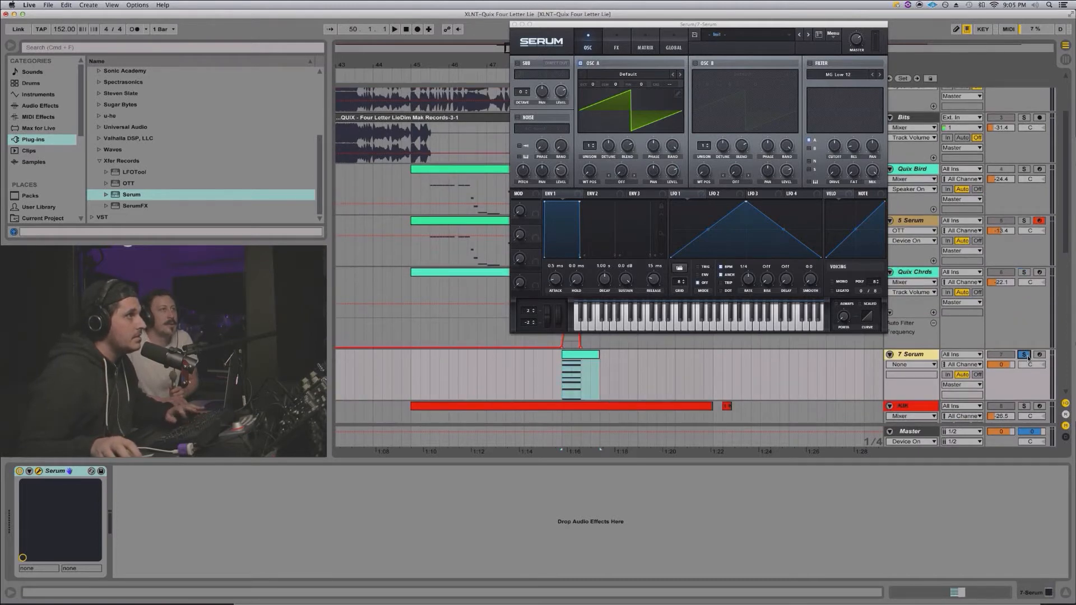
key("space")
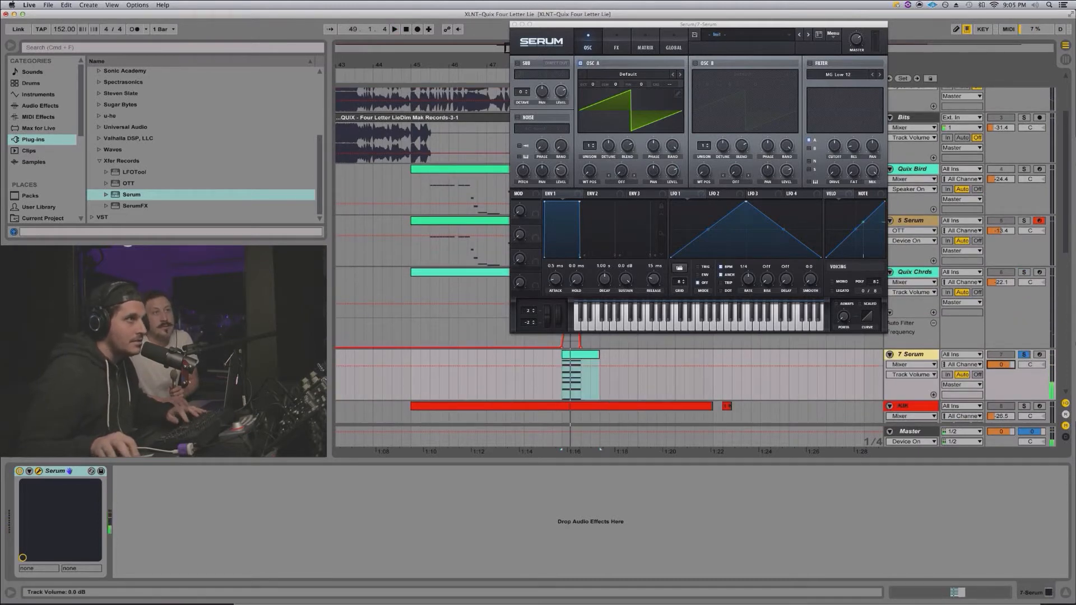
mouse_move(1001, 365)
left_mouse_down()
mouse_move(1000, 394)
mouse_move(996, 368)
left_mouse_up()
key("space")
key("space")
key("space")
key("space")
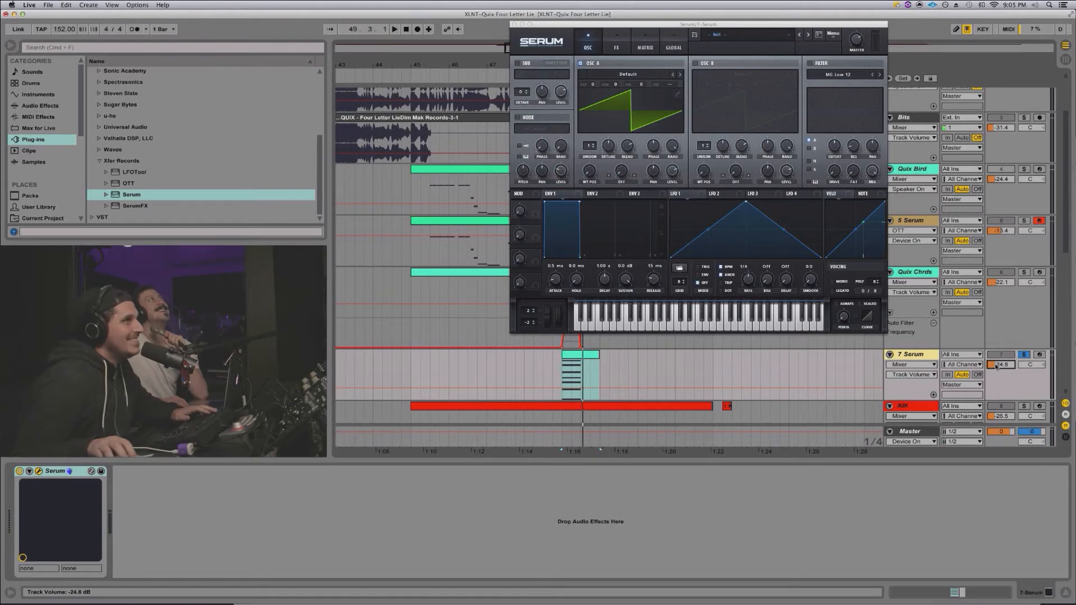
left_click_drag(995, 367, 989, 367)
key("space")
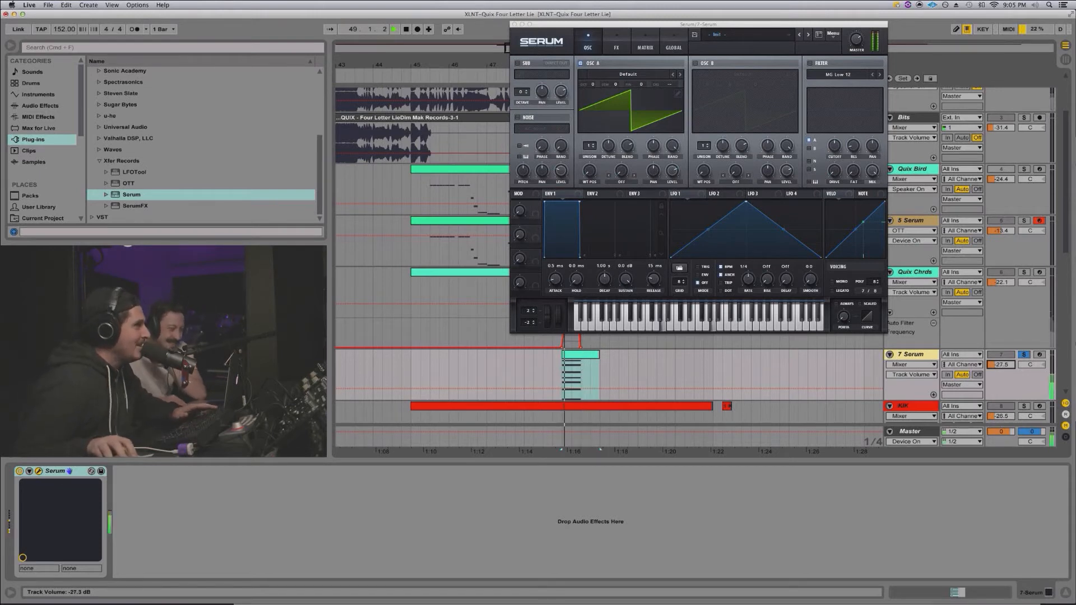
key("space")
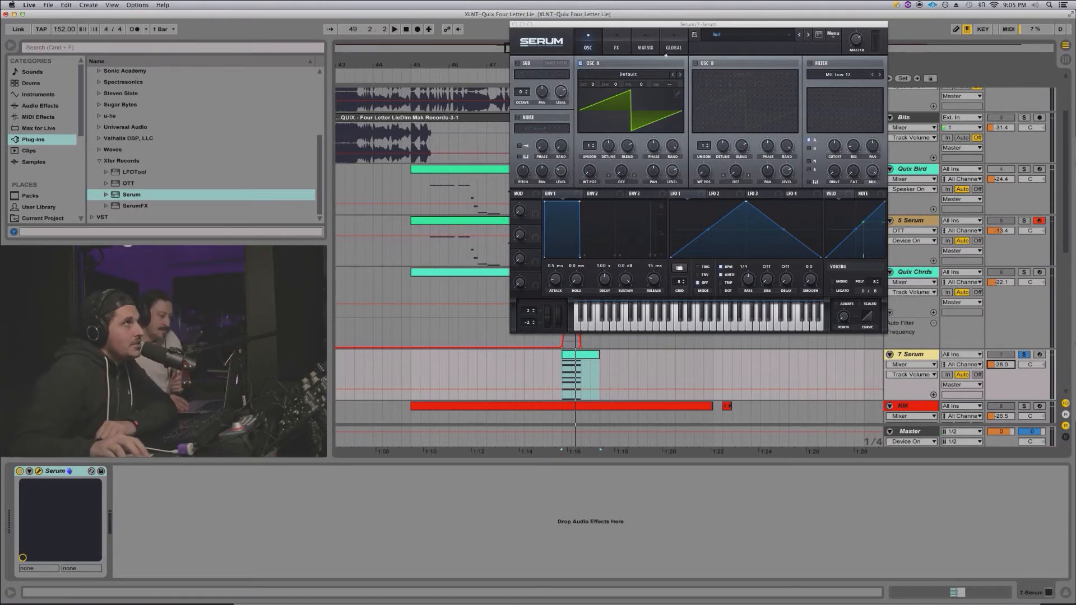
Try the Analog_BD_Sin wavetable in oscillator A and raise its wavetable position.
left_click(617, 75)
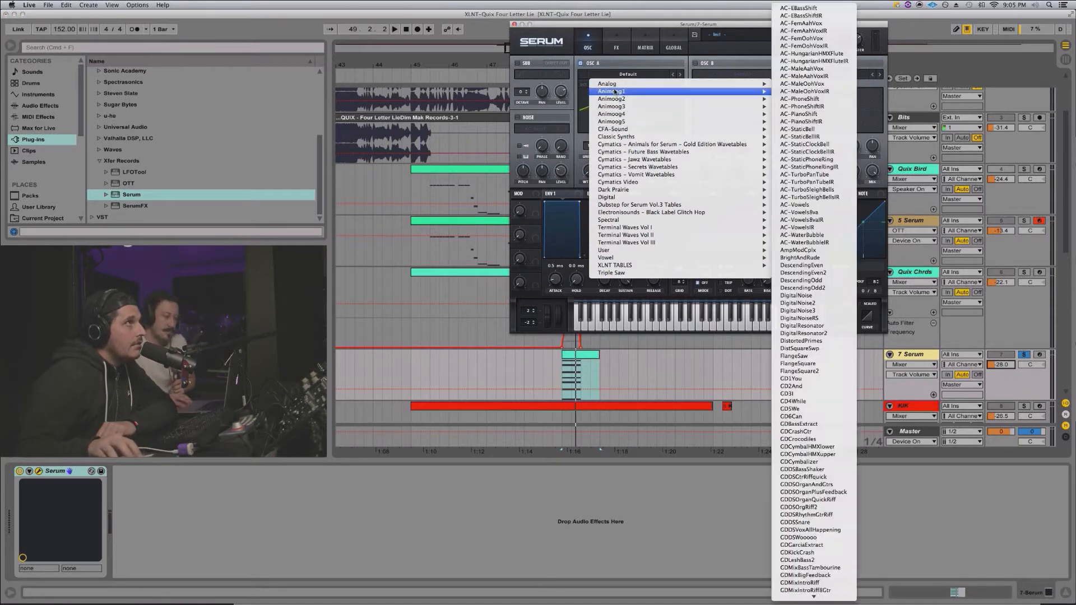
mouse_move(619, 88)
left_click(799, 99)
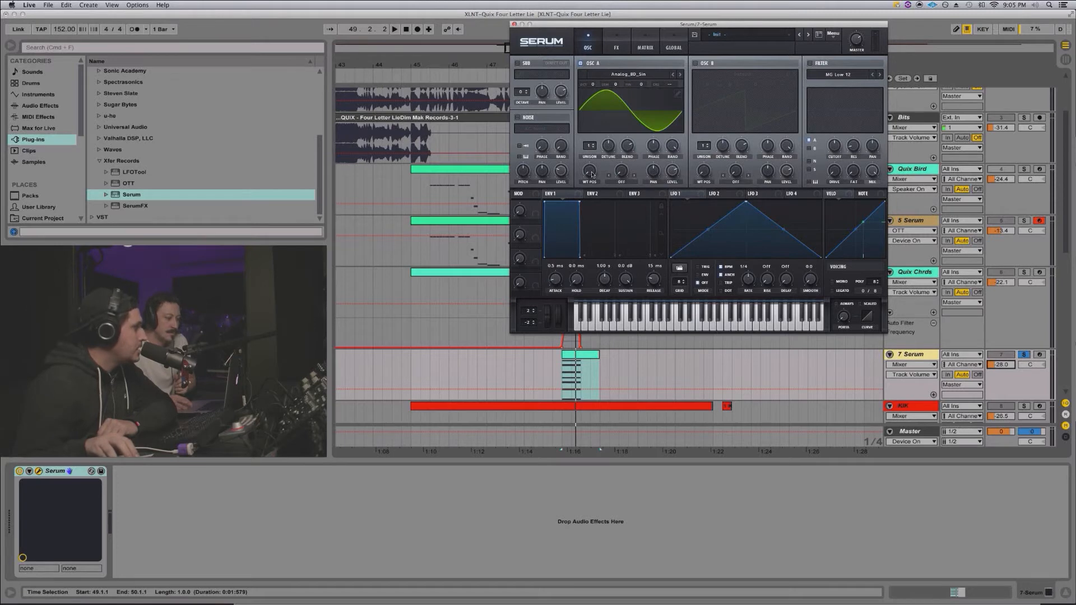
left_click_drag(592, 174, 601, 64)
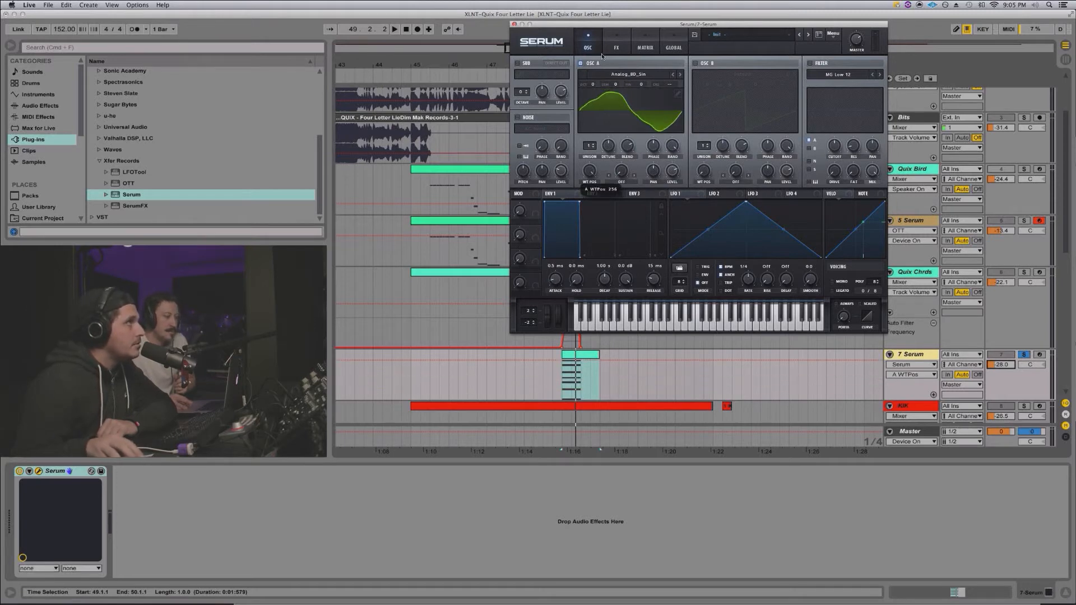
Load the Basic Shapes wavetable in oscillator A, set its wavetable position to 7, and check the shape in the 3D view.
left_click(618, 75)
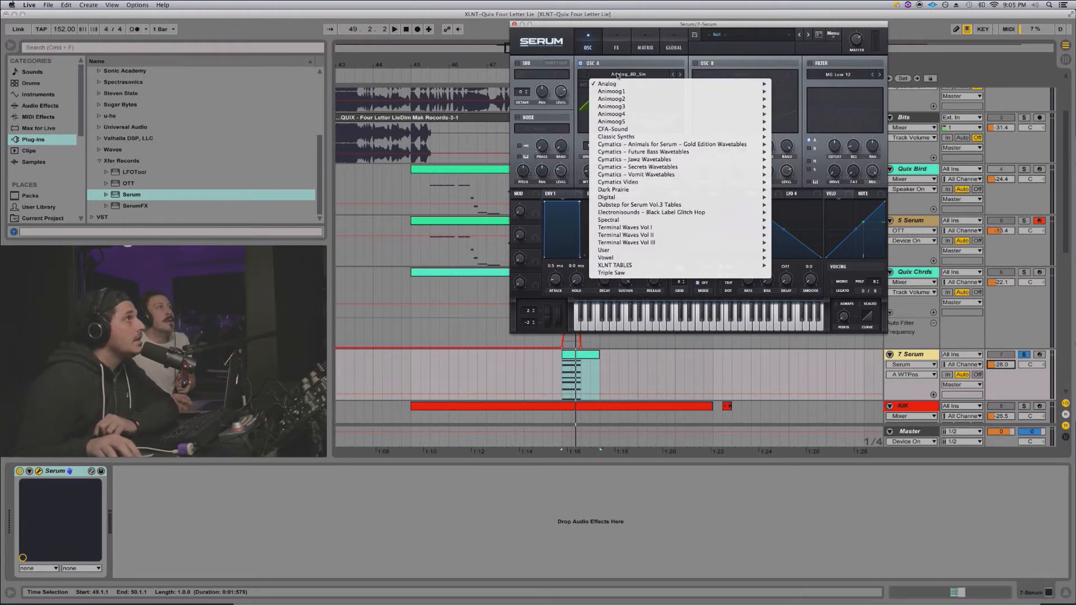
mouse_move(759, 84)
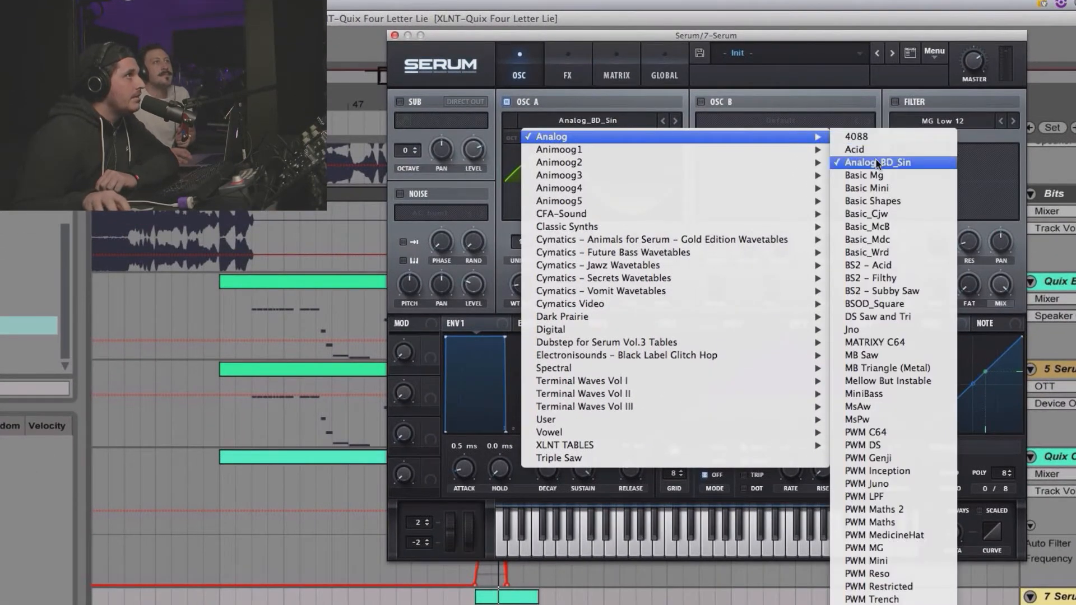
left_click(876, 200)
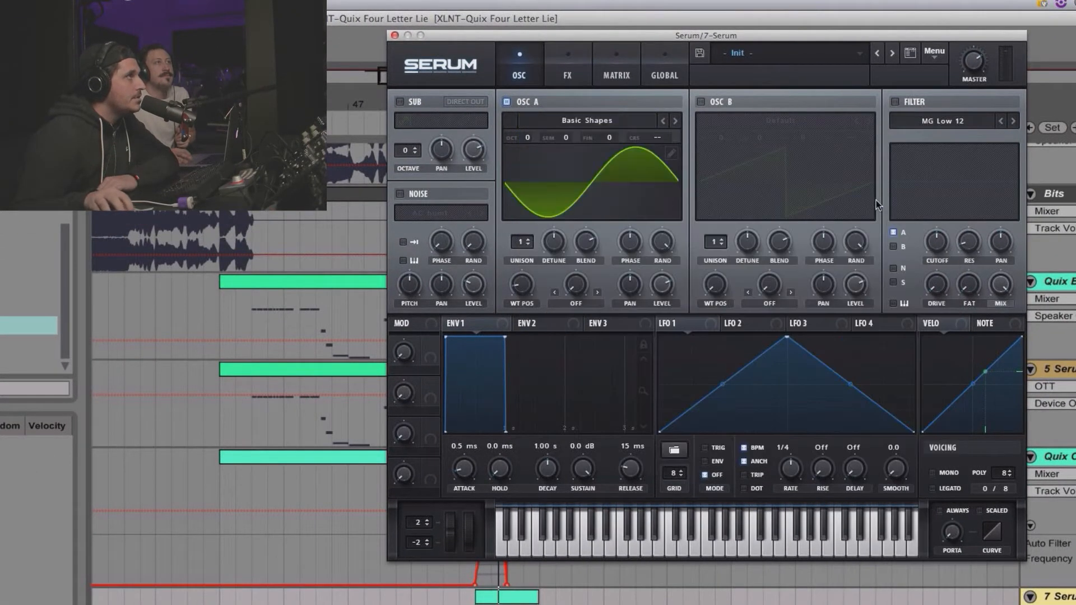
left_click_drag(523, 290, 536, 122)
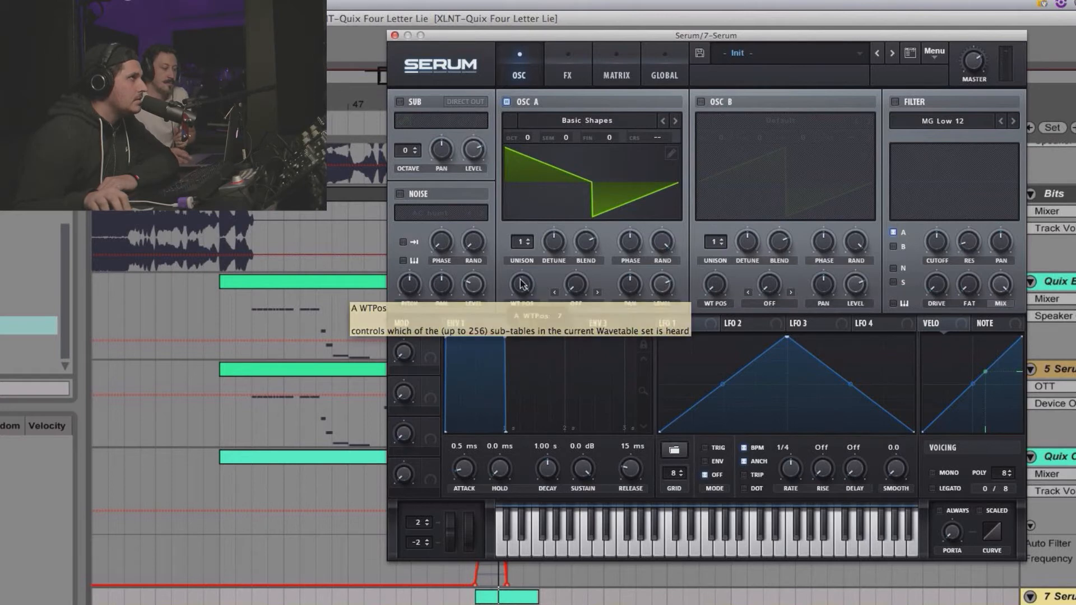
left_click_drag(523, 279, 522, 223)
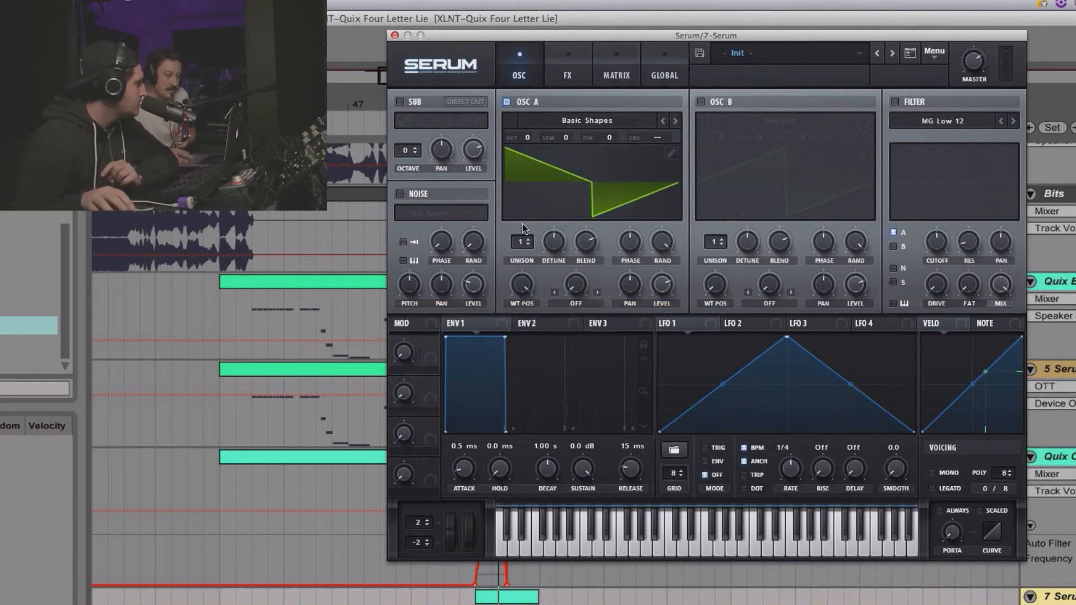
left_click(560, 178)
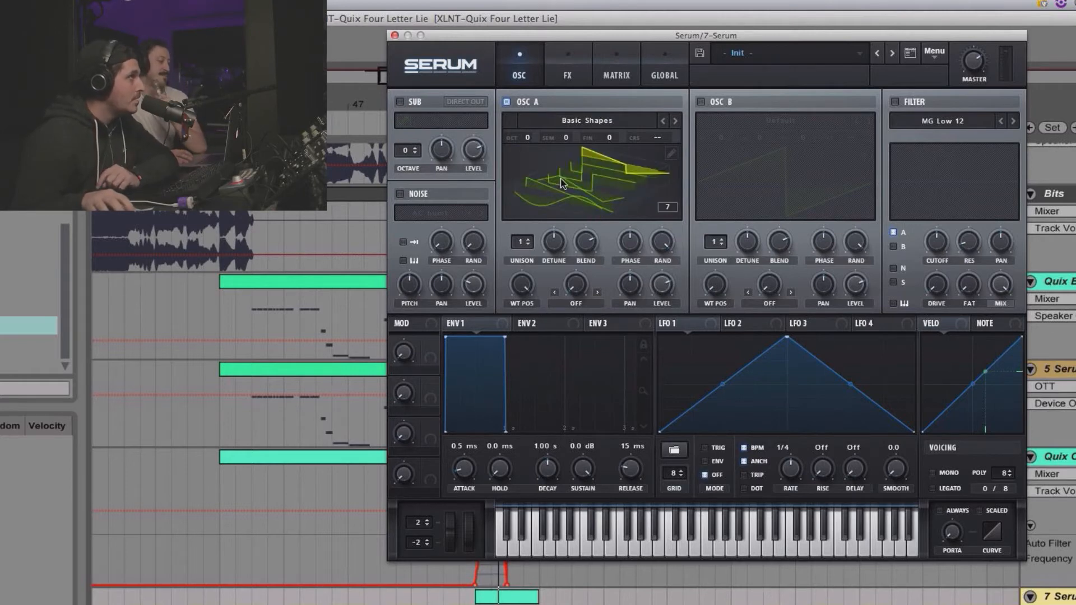
left_click(562, 182)
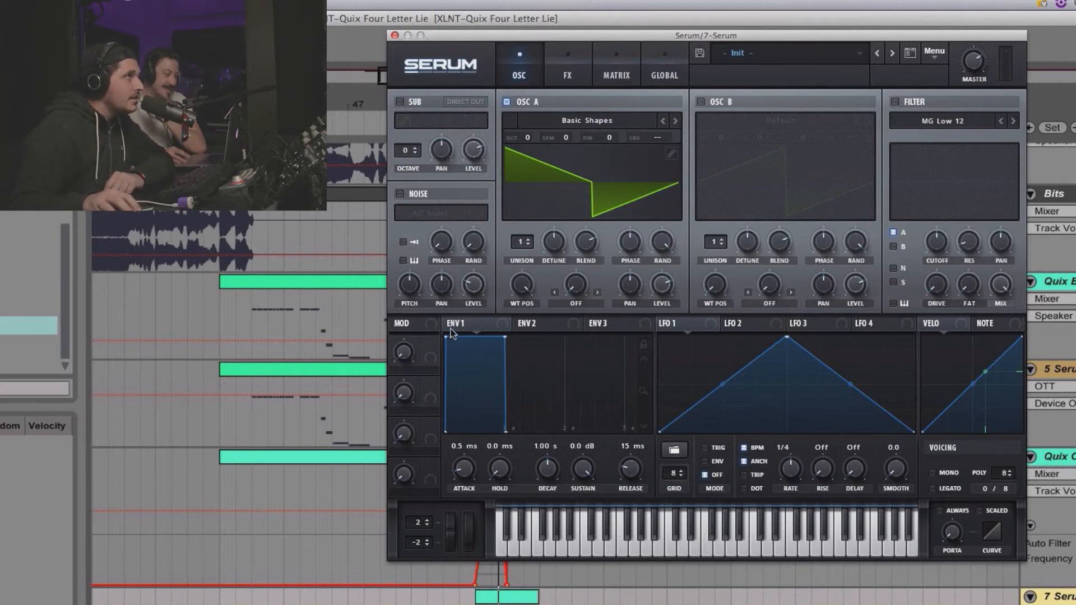
Set oscillator A's unison to 7 voices and lower its detune.
left_click_drag(521, 247, 526, 174)
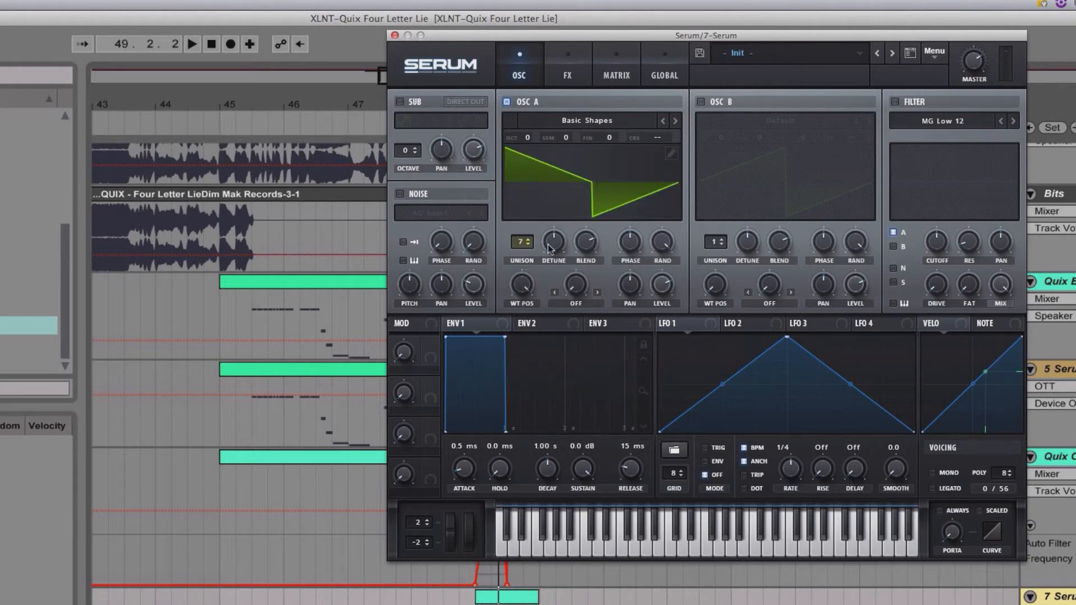
left_click_drag(549, 247, 553, 273)
Play the chord with oscillator A's random phase at 0% and at 50% to compare the sound.
left_click(664, 246)
left_click_drag(663, 247, 658, 318)
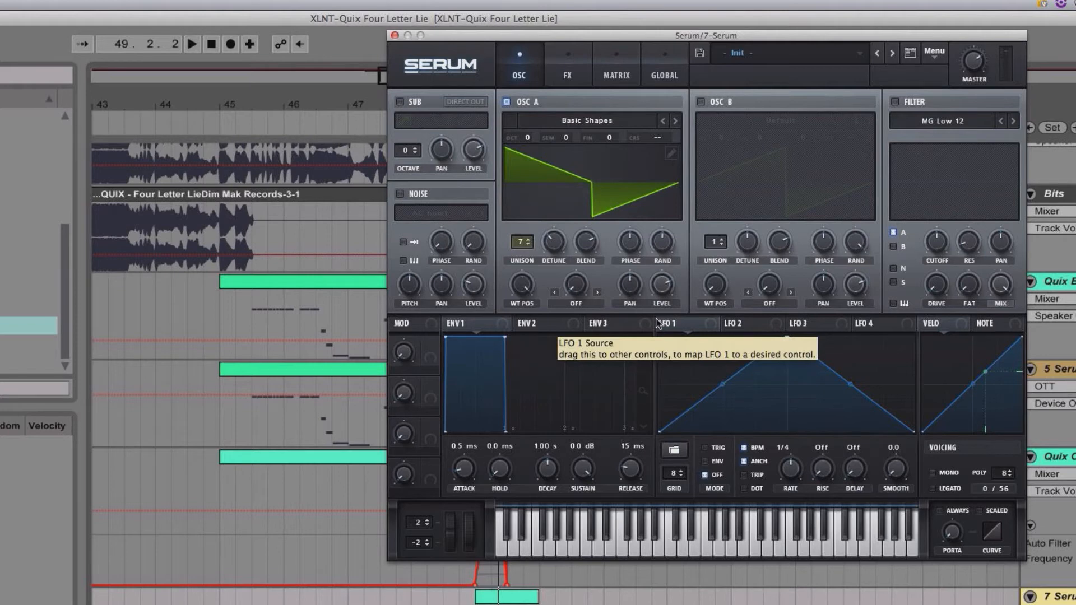
left_click_drag(662, 243, 666, 354)
key("space")
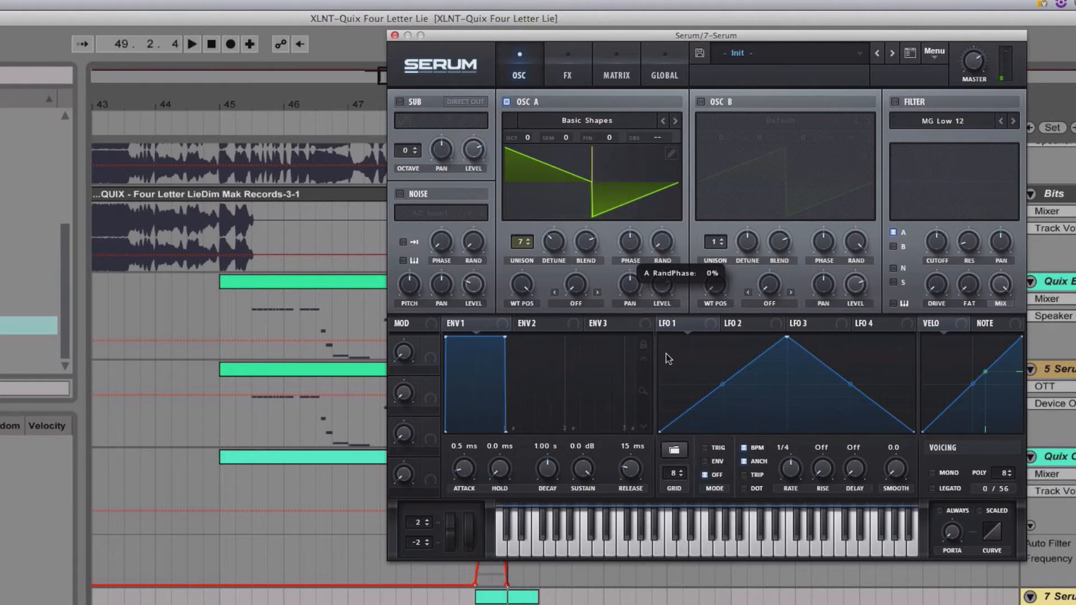
key("space")
left_click_drag(666, 354, 668, 252)
key("space")
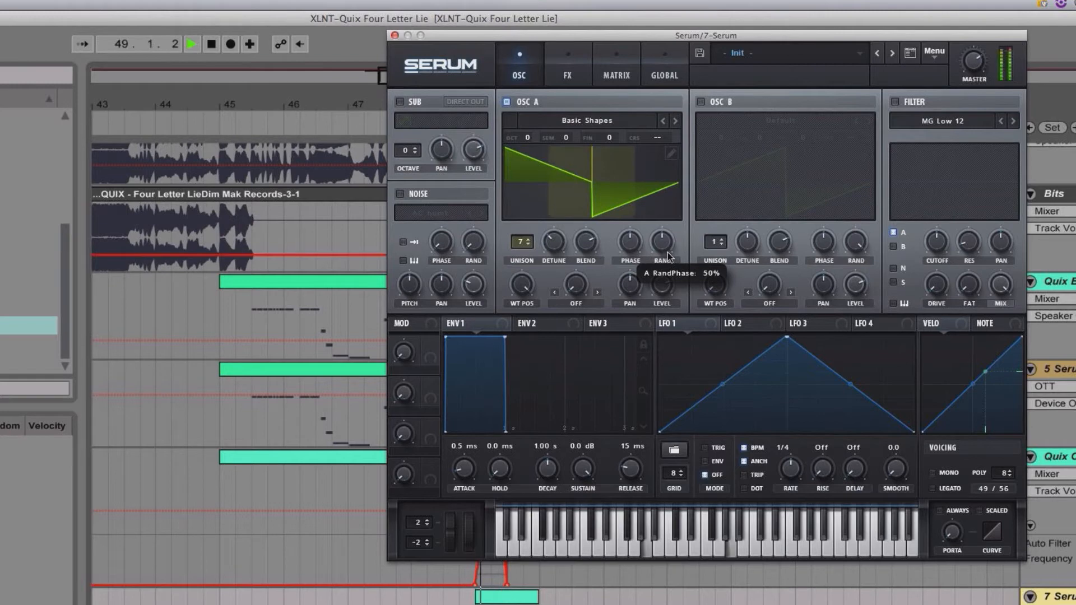
key("space")
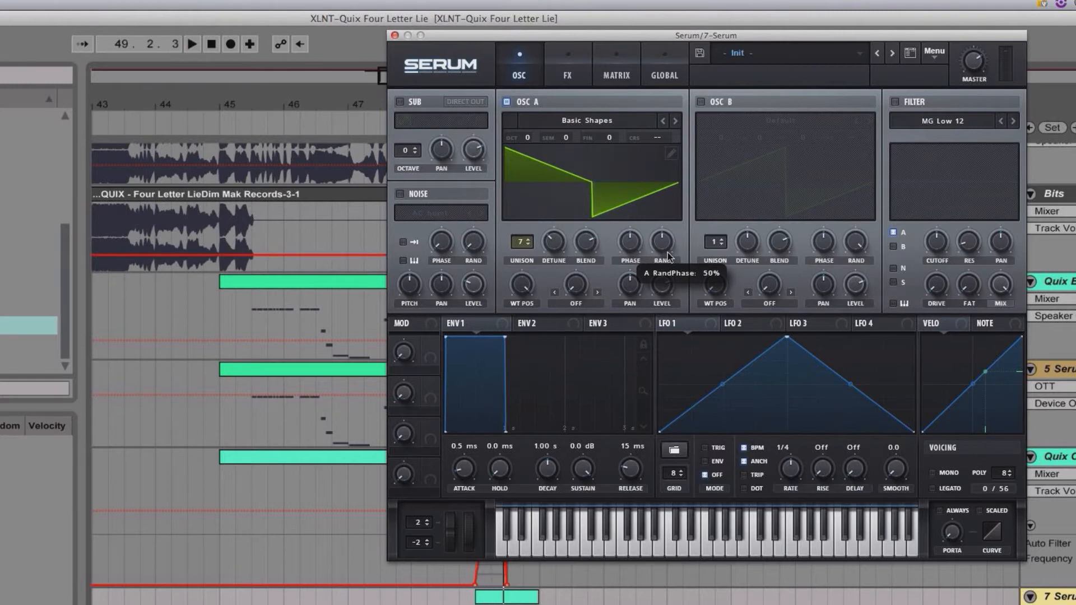
Lower oscillator A's random phase slightly below 50% while replaying the chord, and raise the oscillator's level slightly.
mouse_move(668, 252)
left_mouse_down()
mouse_move(680, 167)
mouse_move(681, 272)
left_mouse_up()
key("space")
key("space")
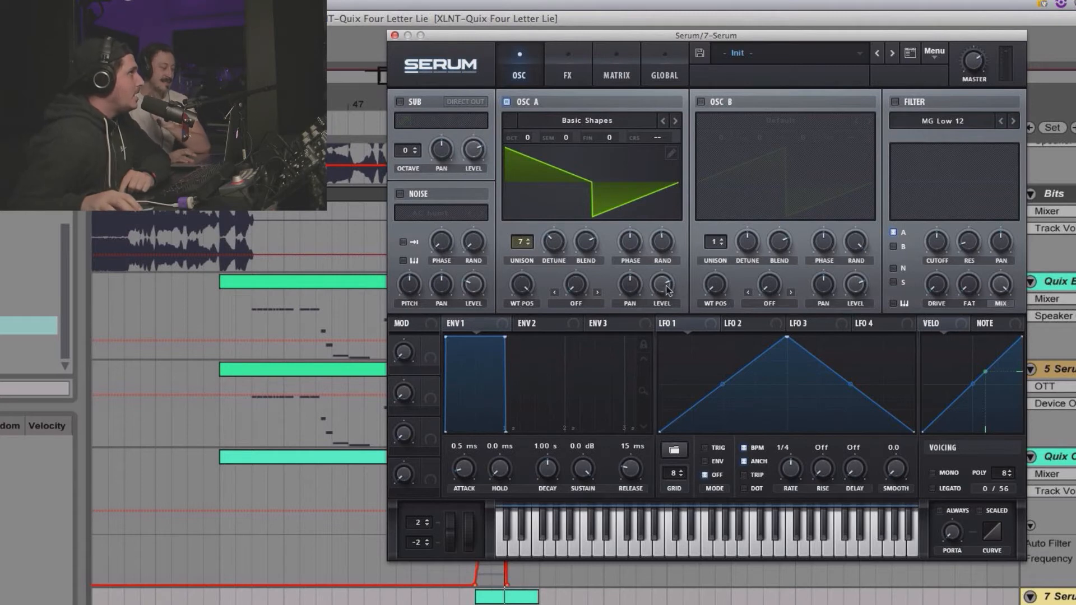
mouse_move(663, 247)
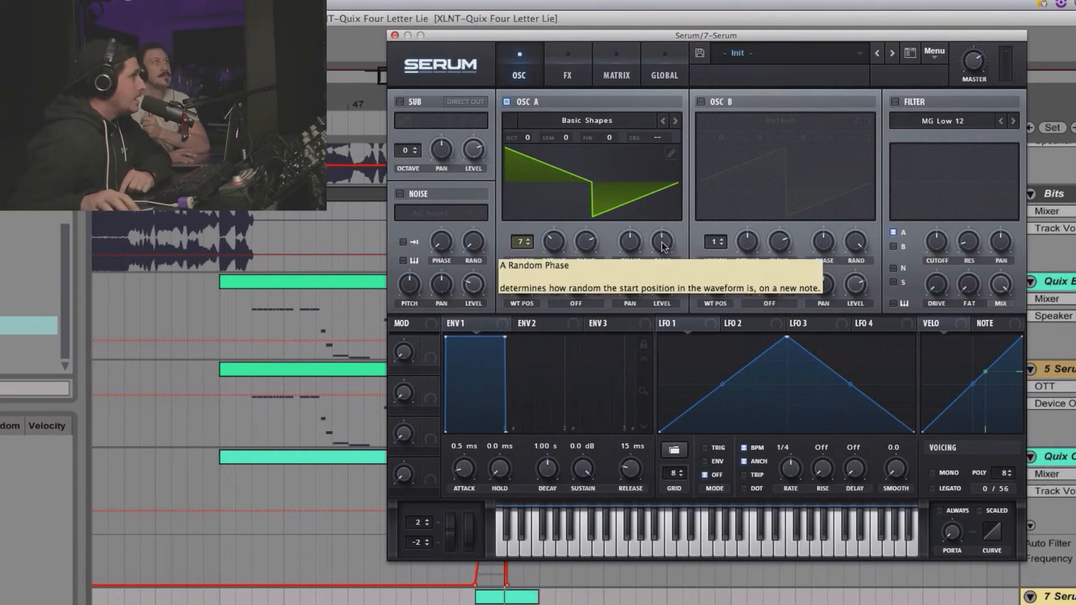
left_click_drag(662, 283, 661, 266)
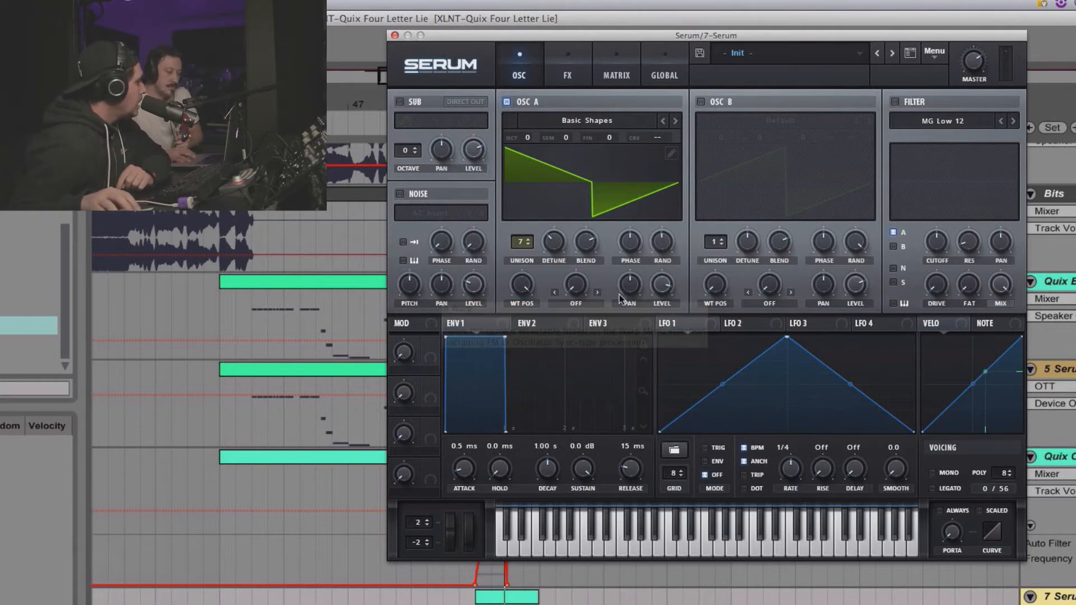
Enable oscillator B and load the Basic Shapes wavetable from the Analog category.
mouse_move(618, 305)
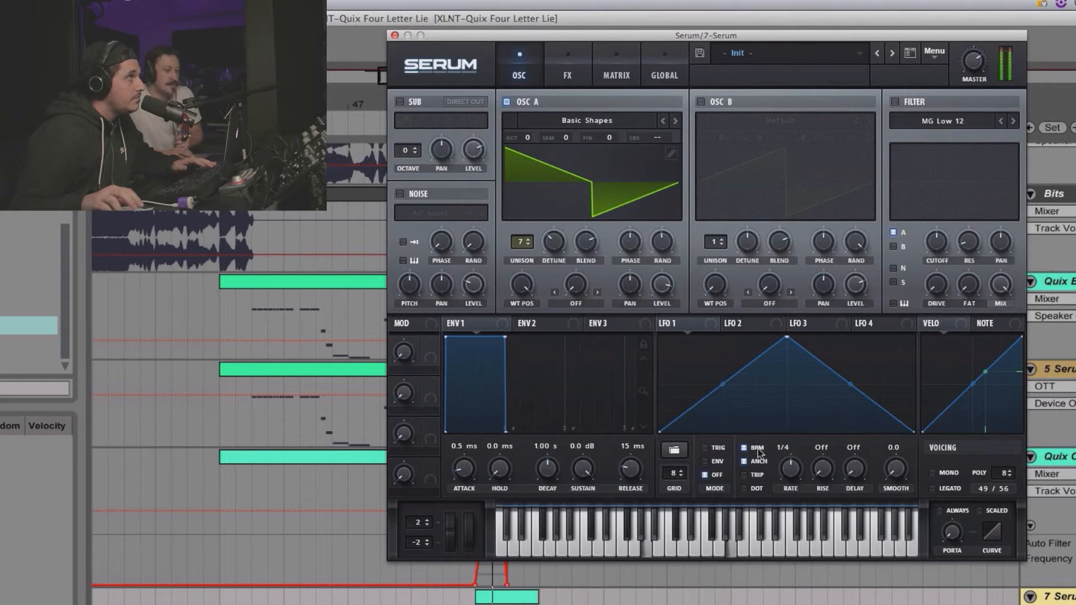
mouse_move(759, 453)
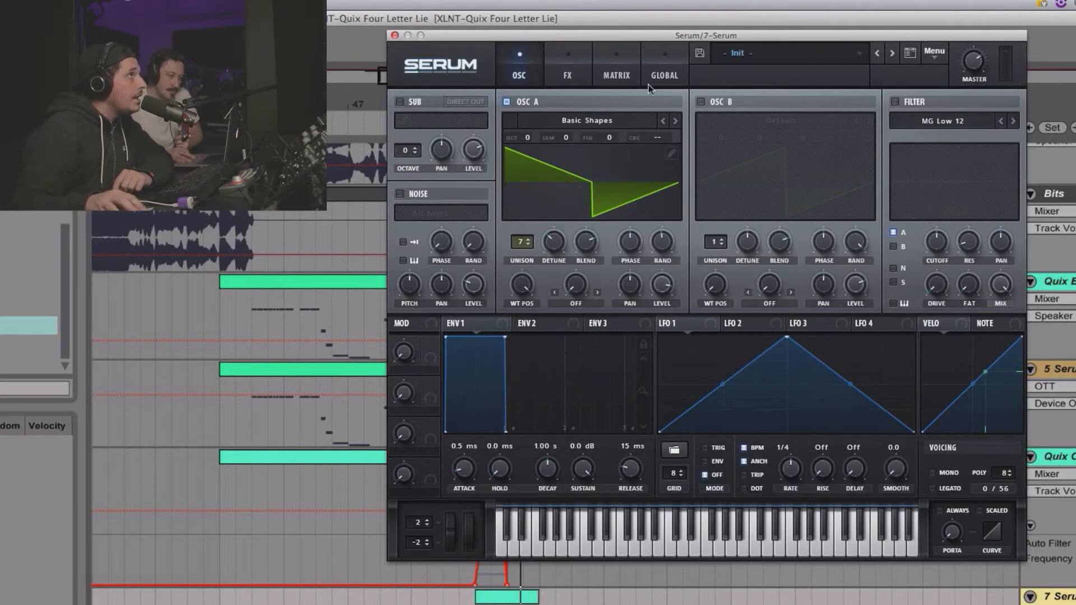
left_click(700, 102)
left_click(740, 122)
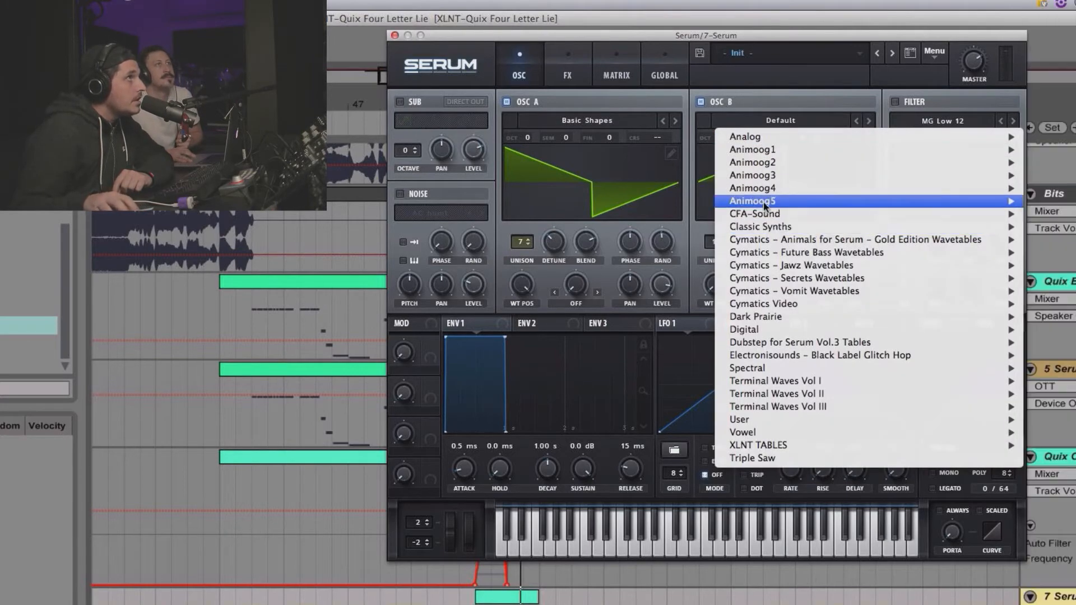
mouse_move(988, 144)
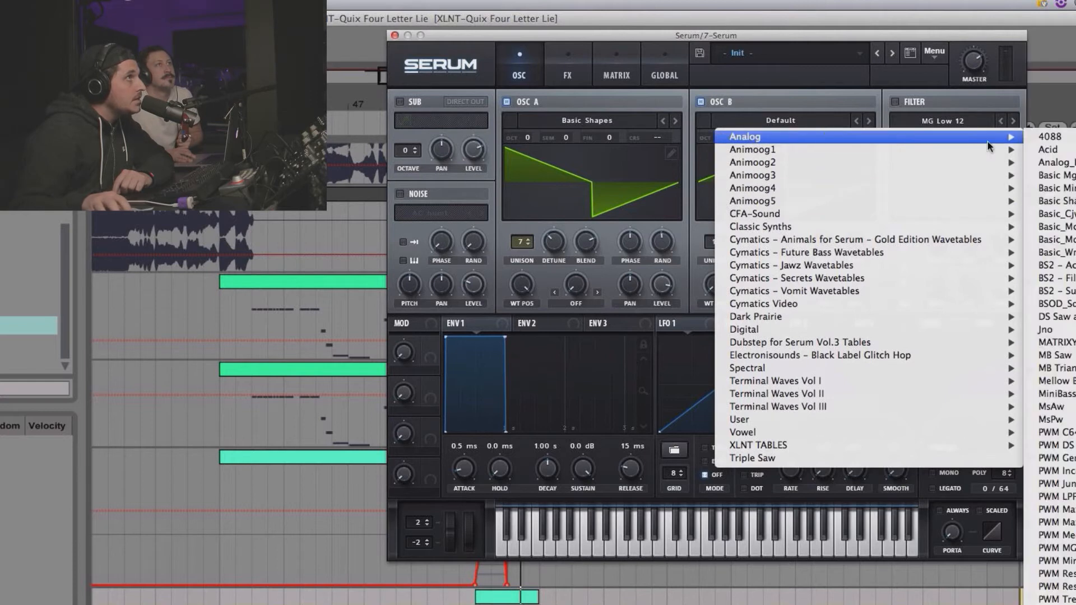
left_click(1072, 203)
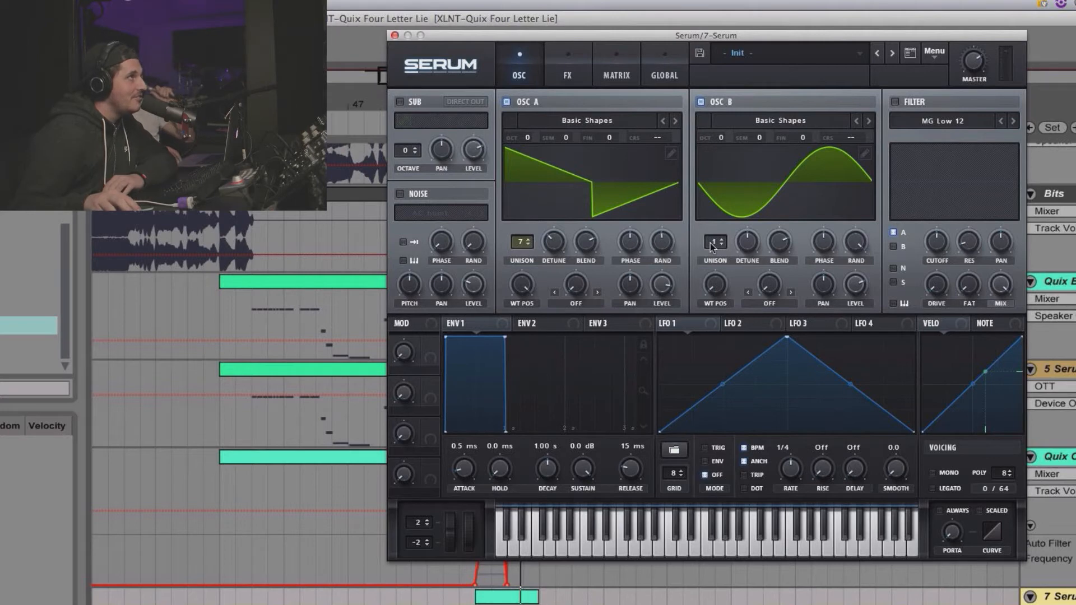
Set oscillator B's unison to 6 voices, raise its detune and lower its random phase.
left_click_drag(712, 246, 717, 189)
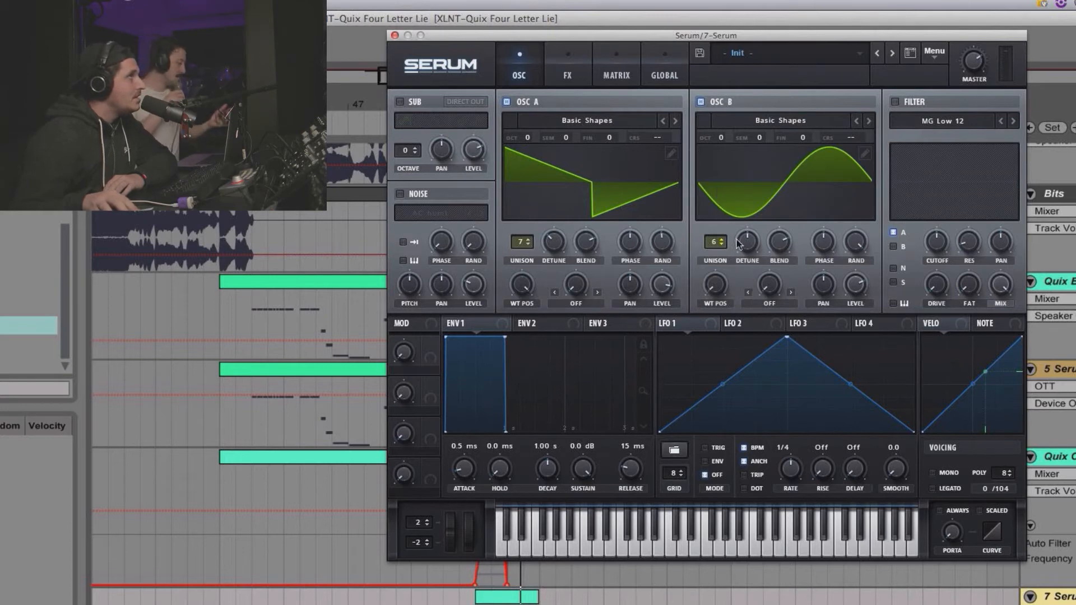
left_click_drag(738, 244, 746, 229)
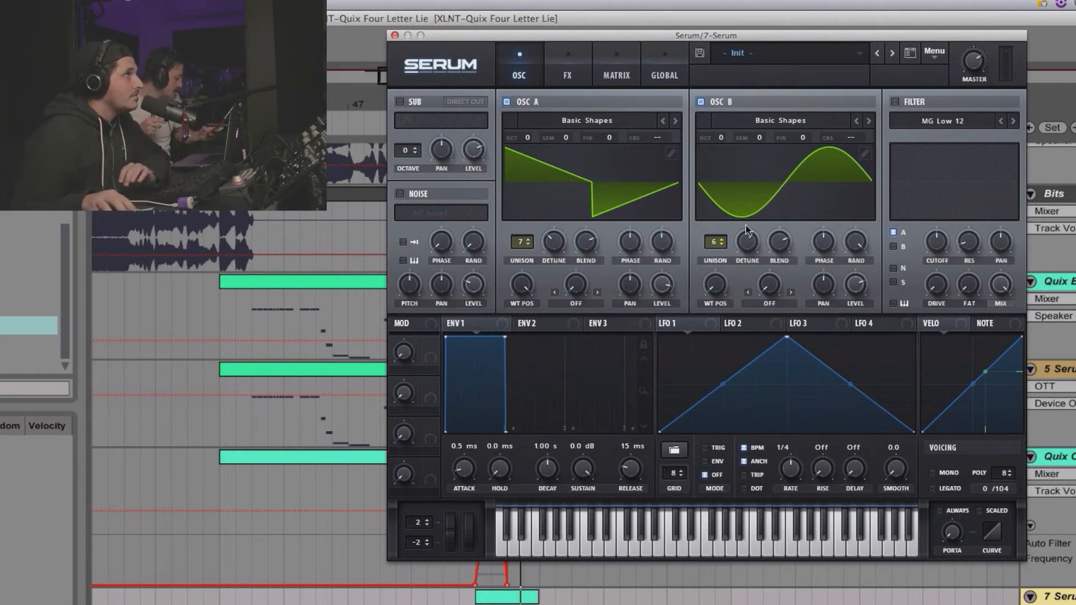
left_click_drag(751, 238, 751, 234)
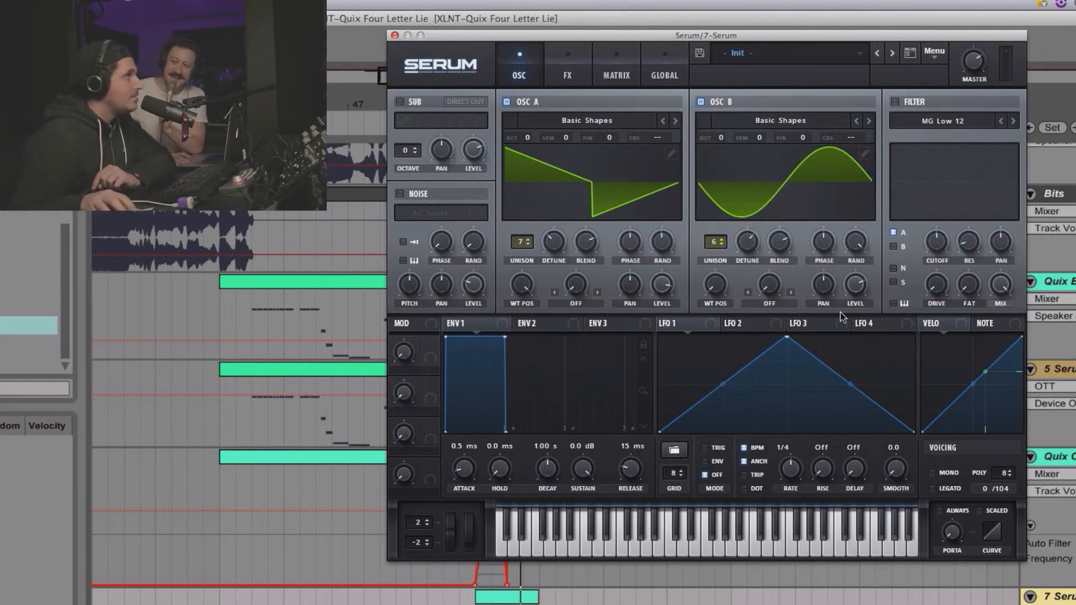
left_click_drag(855, 242, 855, 338)
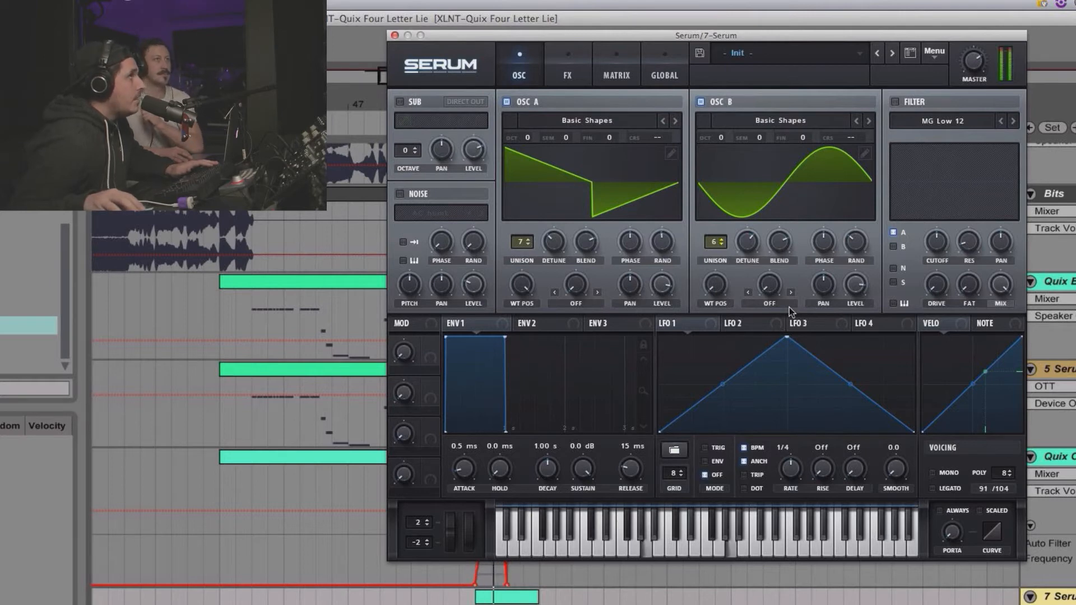
Transpose oscillator B up one octave and warp its sine with Sync (No Window), raising the warp amount.
left_click_drag(721, 139, 721, 122)
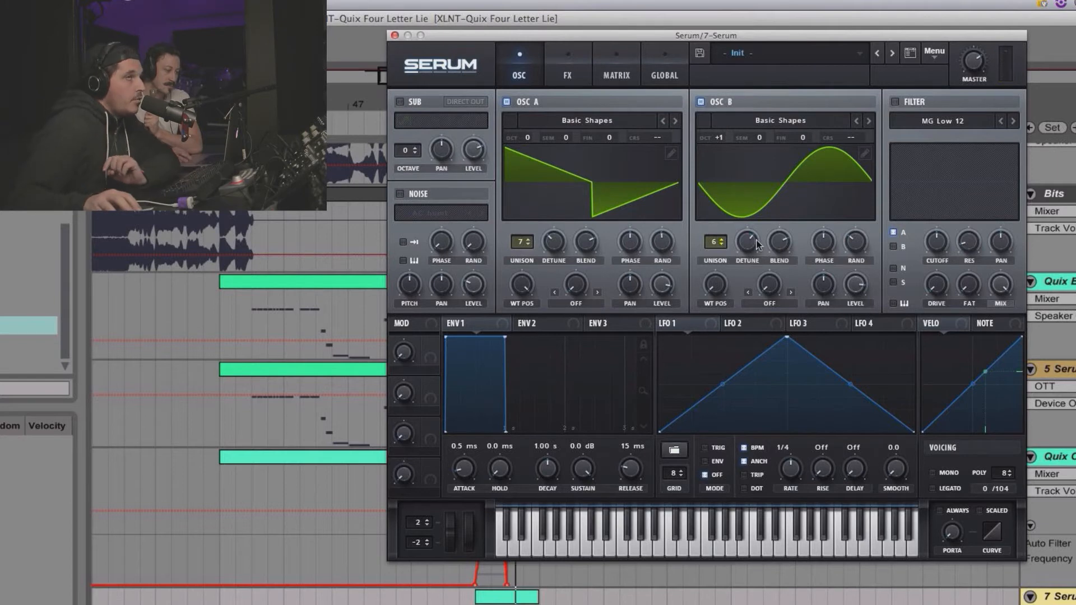
left_click(771, 304)
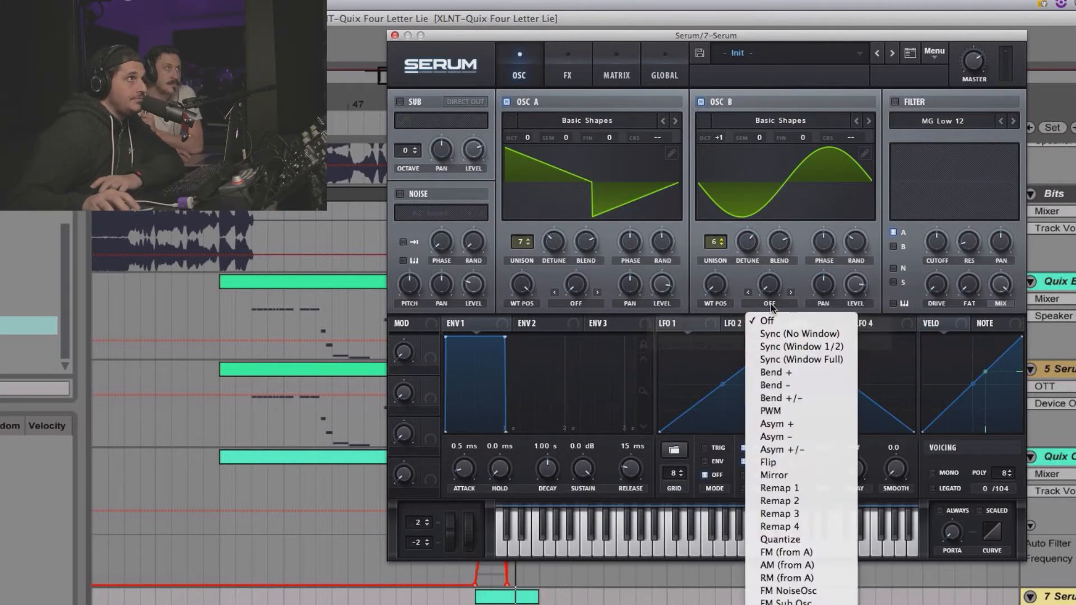
left_click(785, 334)
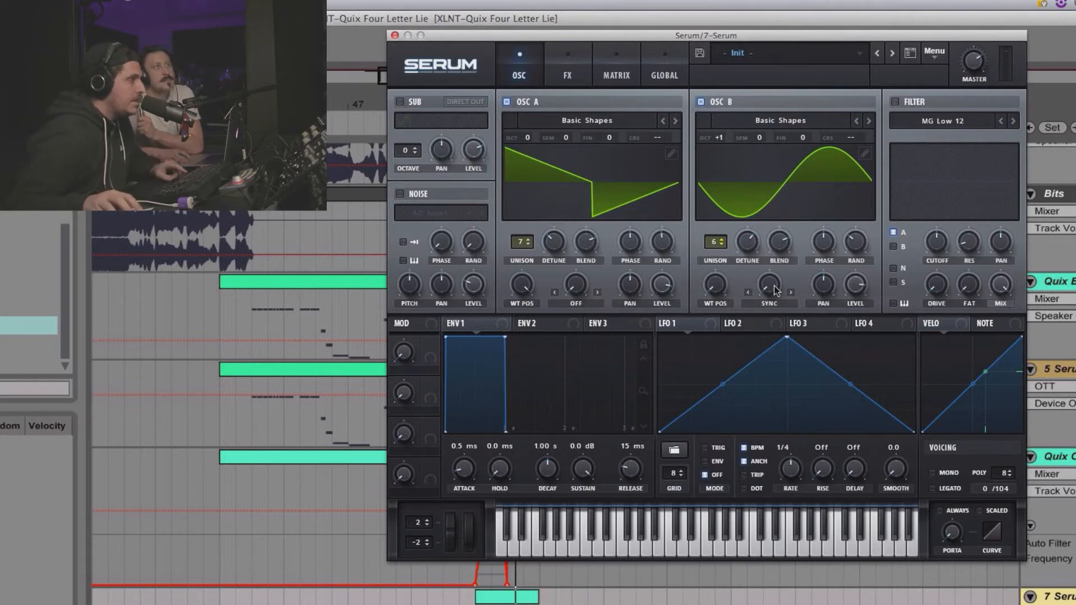
mouse_move(775, 290)
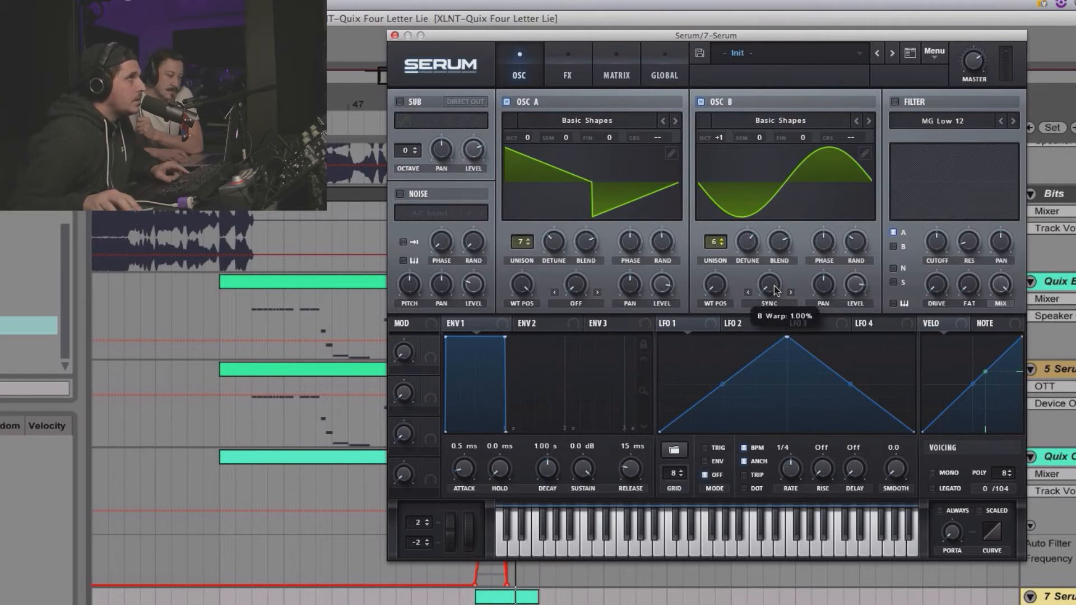
left_click_drag(774, 290, 772, 233)
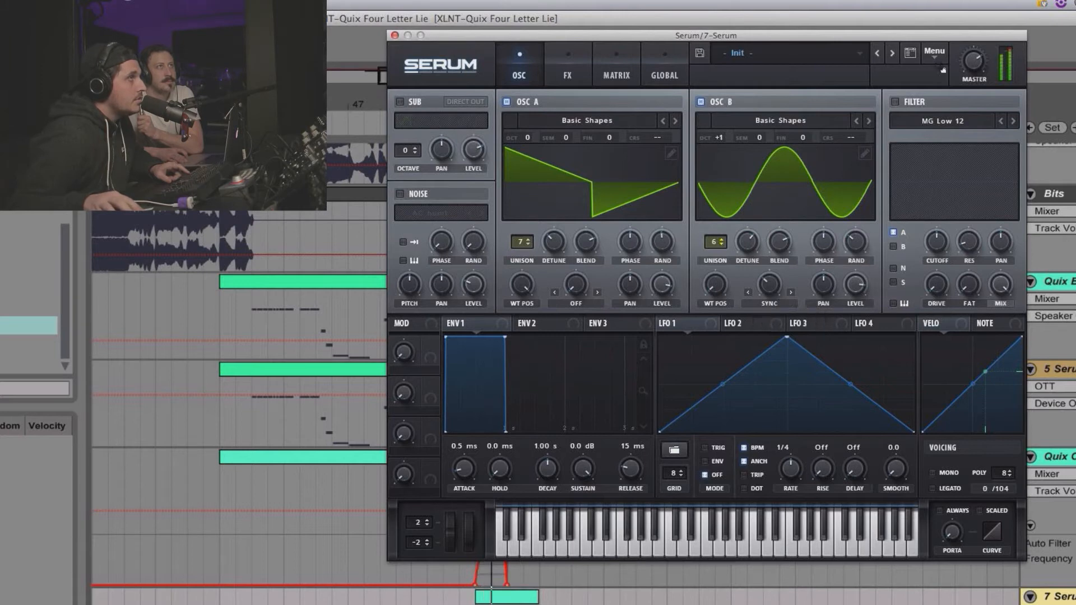
Lower the master volume slightly and reduce oscillator B's sync warp a little.
mouse_move(974, 86)
left_click_drag(974, 86, 975, 104)
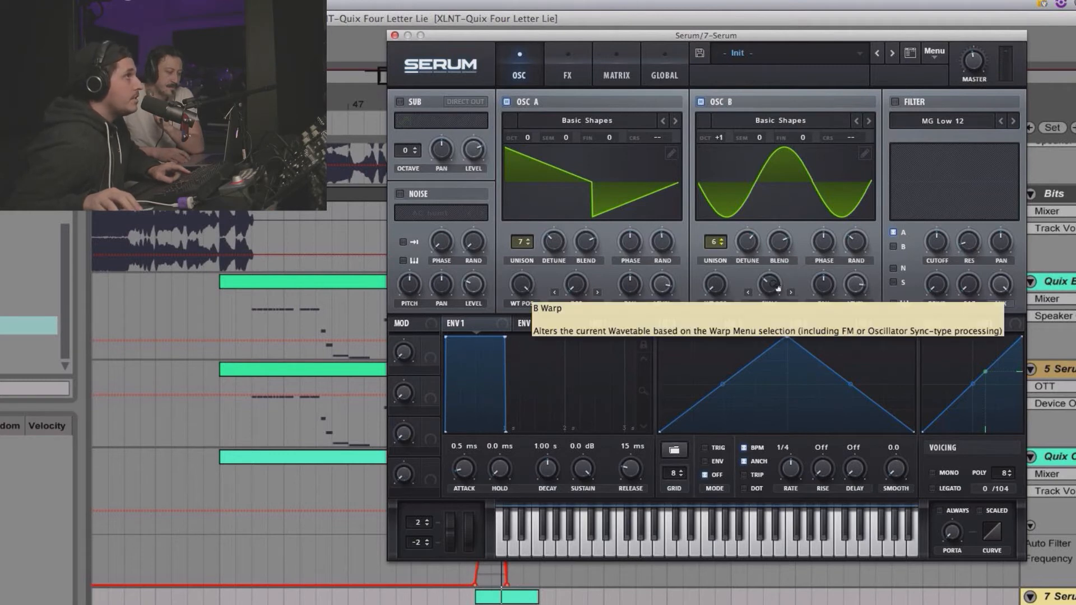
left_click_drag(778, 289, 775, 292)
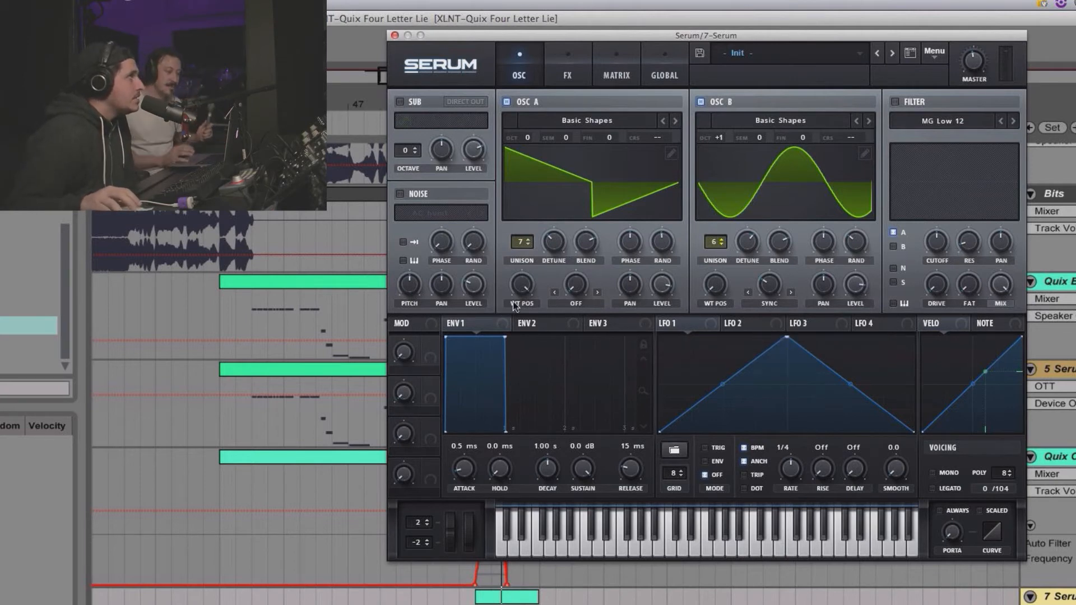
Enable the AC hum1 noise with one-shot and key tracking on, set its level to 10%, and play the chord.
left_click(399, 194)
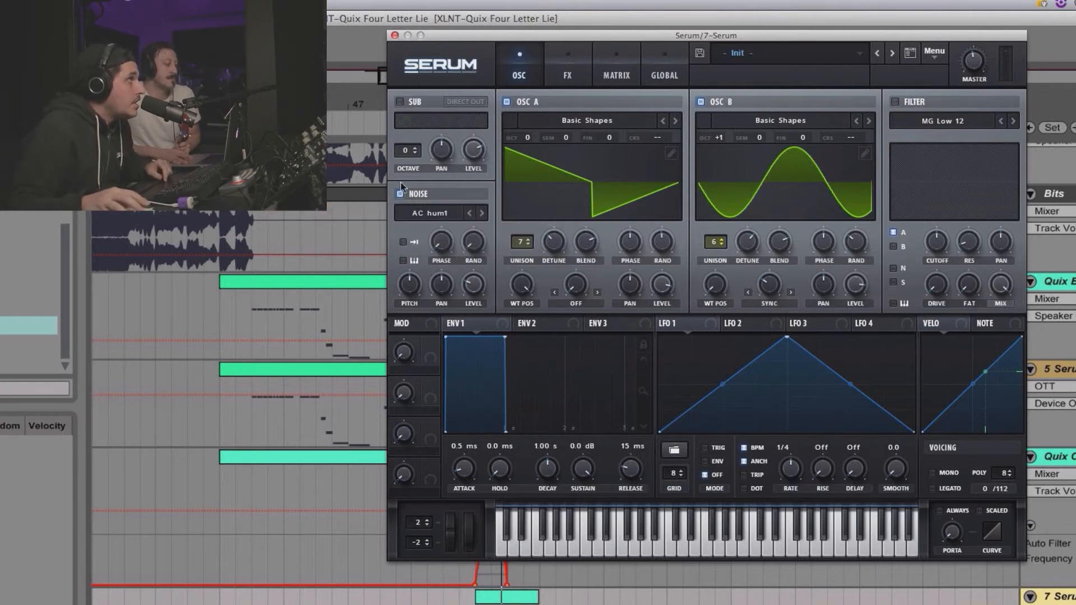
left_click(402, 261)
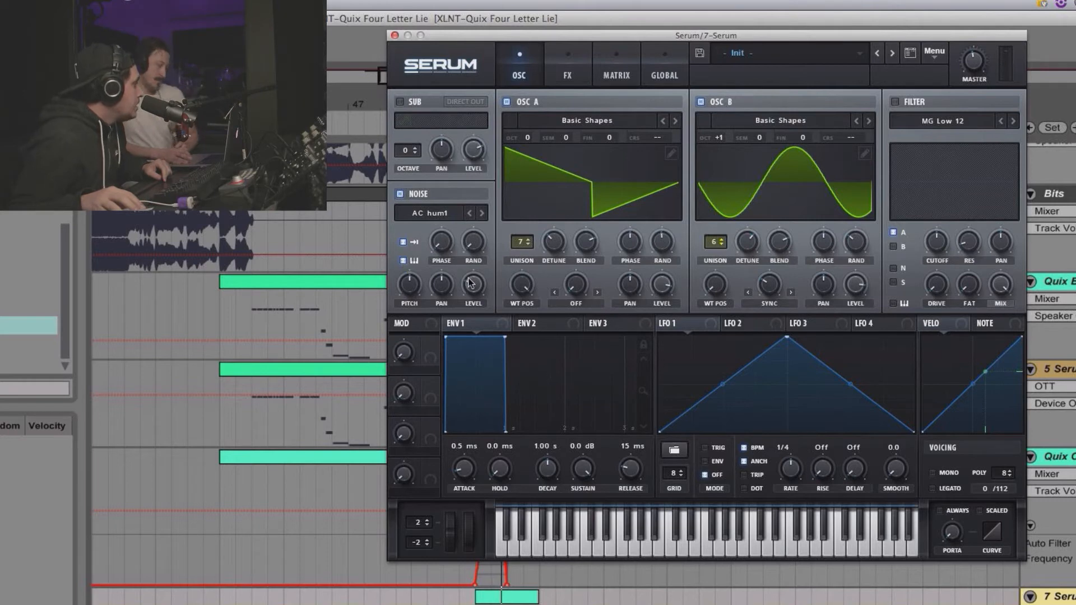
left_click_drag(469, 286, 469, 302)
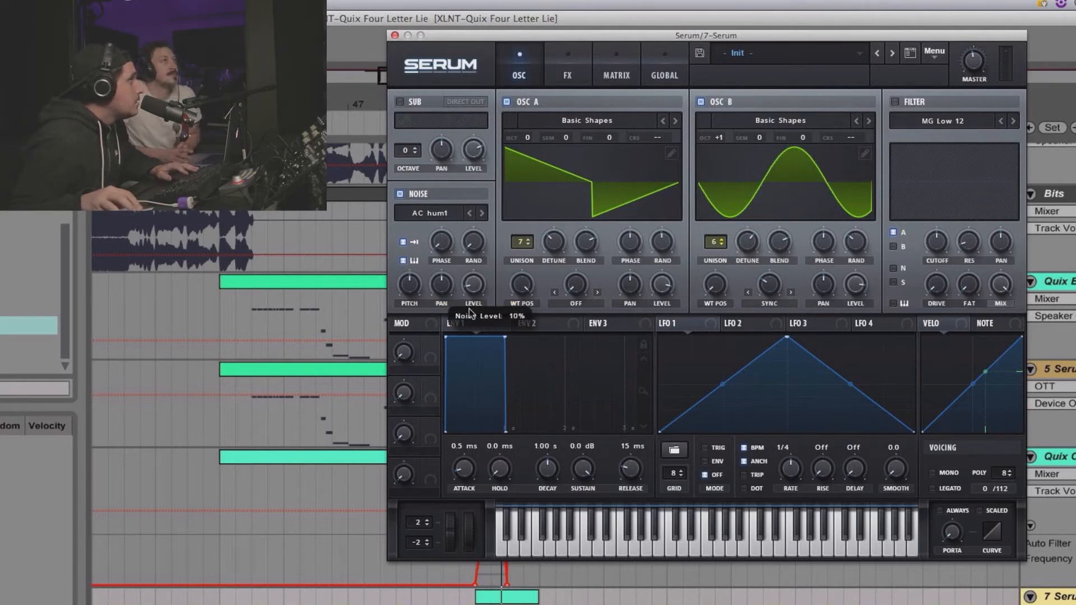
key("space")
key("space")
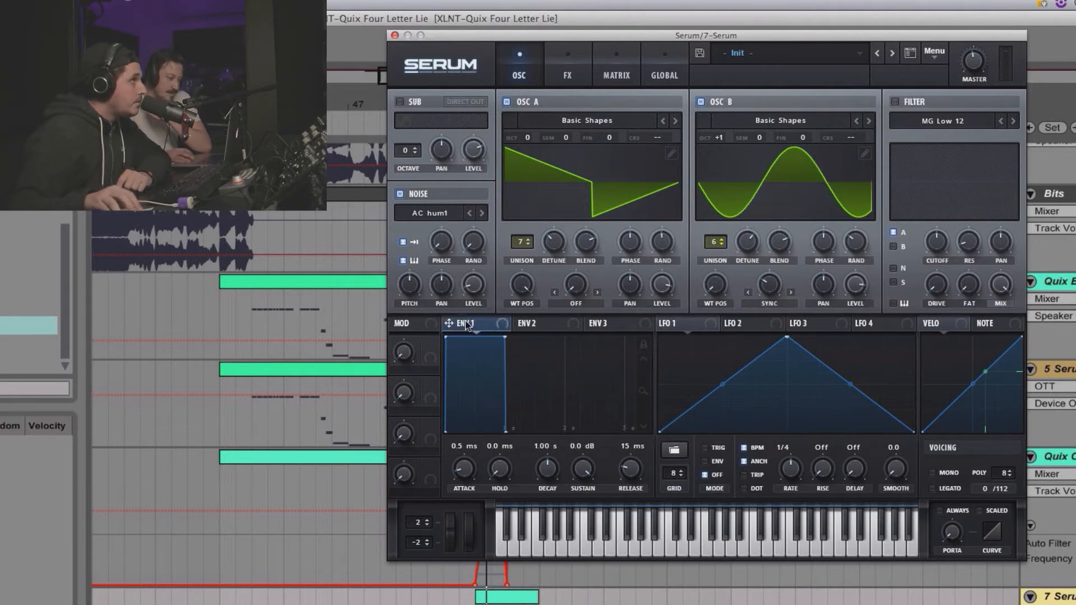
Shape Envelope 1 as a pluck with 0.0 ms attack, fully lowered sustain and 0.0 ms release, and play the chord.
left_click_drag(639, 476, 644, 583)
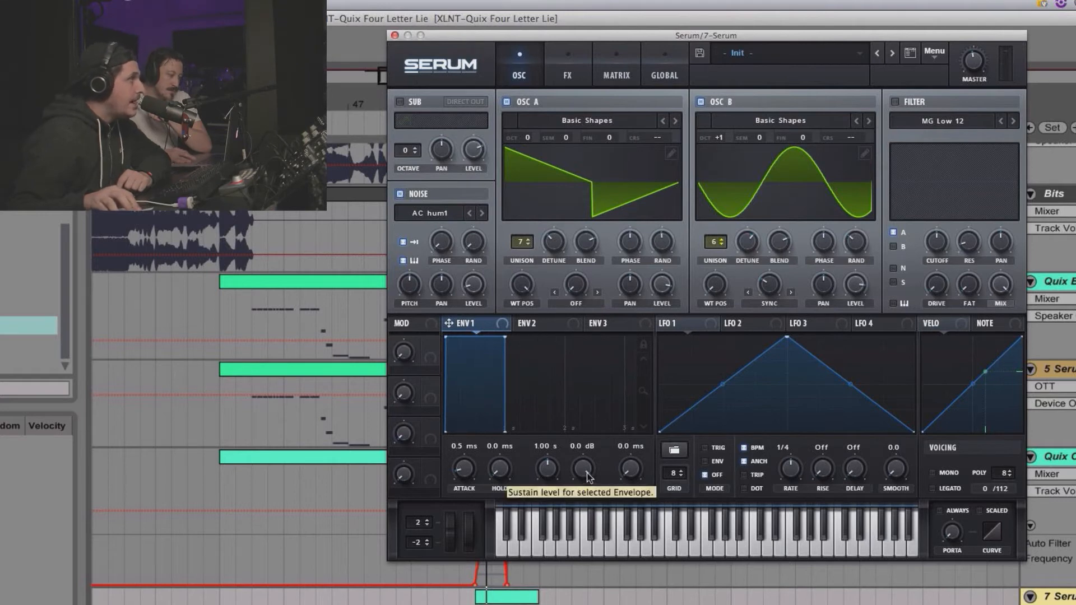
left_click_drag(589, 477, 590, 560)
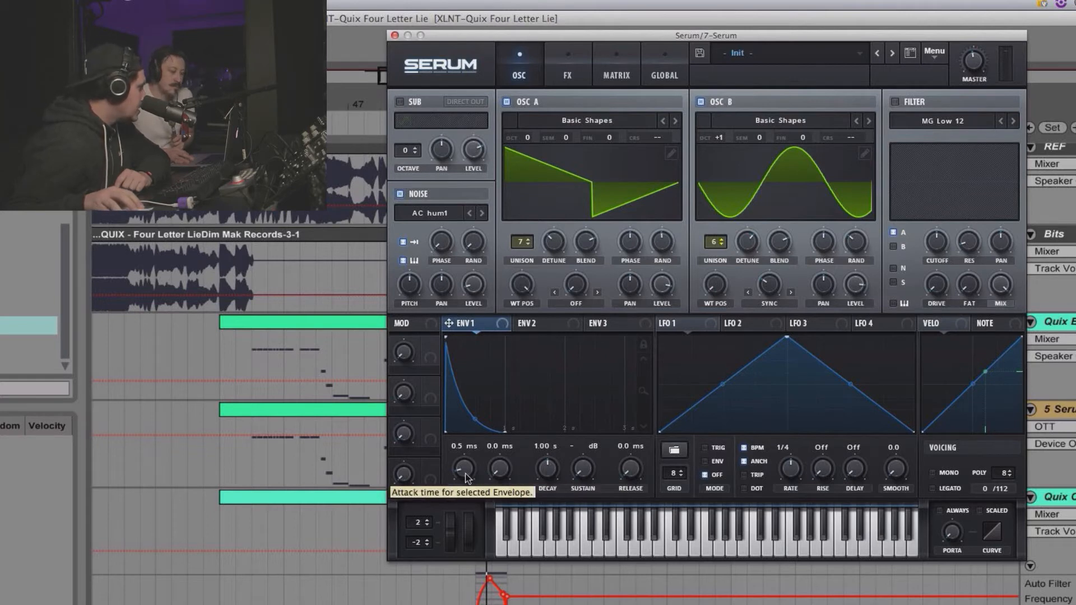
left_click_drag(465, 474, 465, 488)
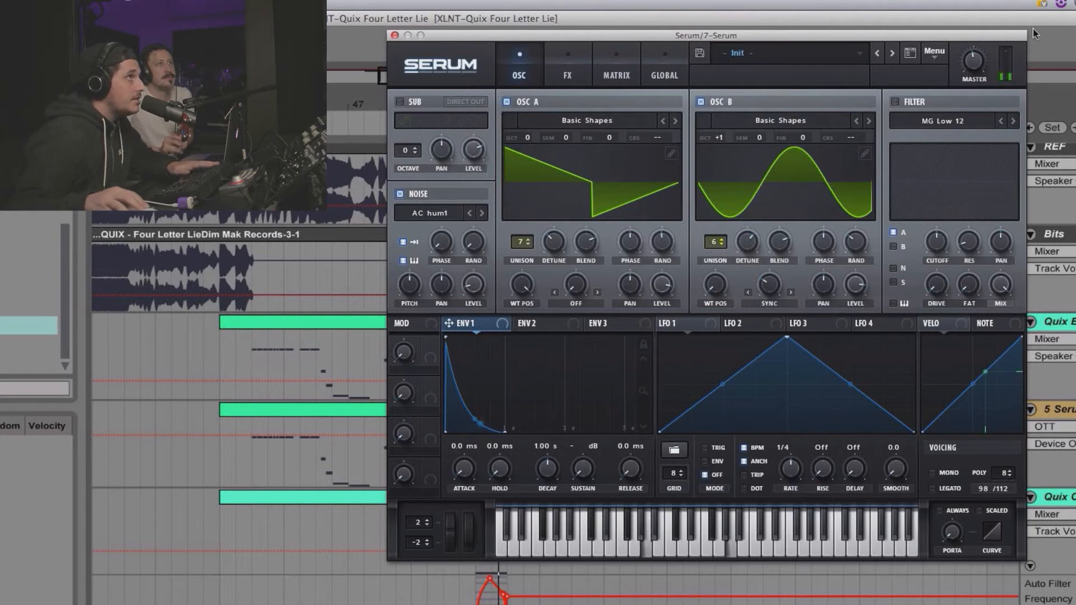
mouse_move(973, 63)
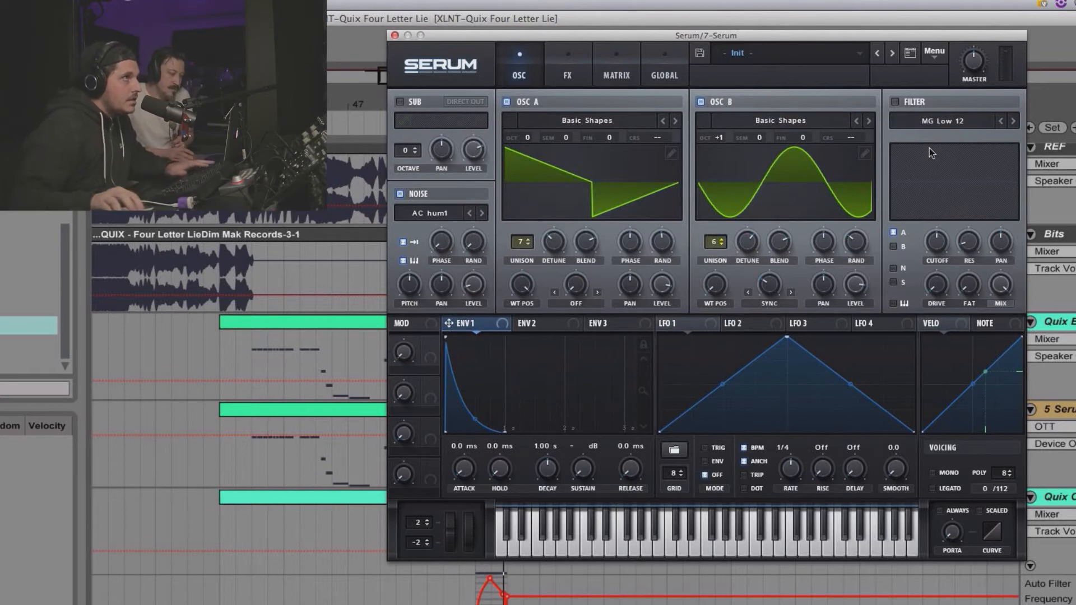
key("space")
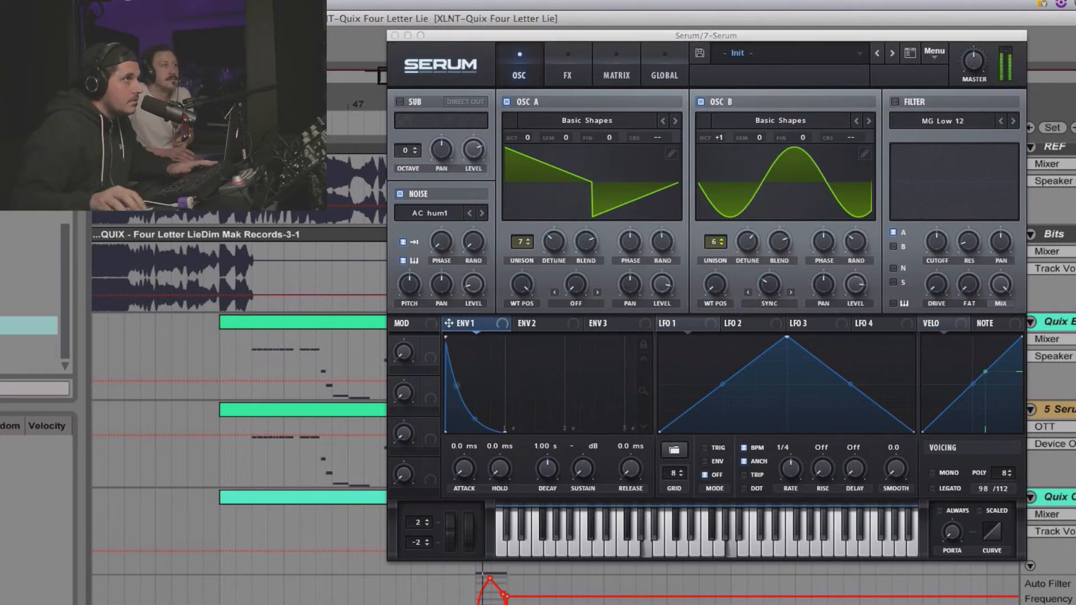
key("space")
key("space")
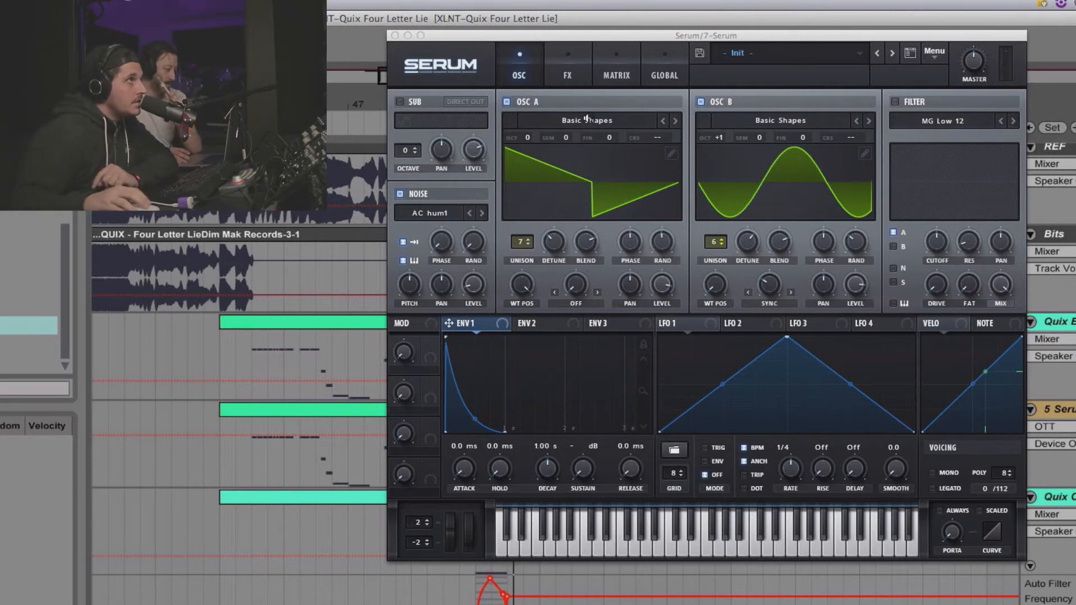
Load a sine-like curve from the Basic shapes into LFO 1.
left_click(668, 323)
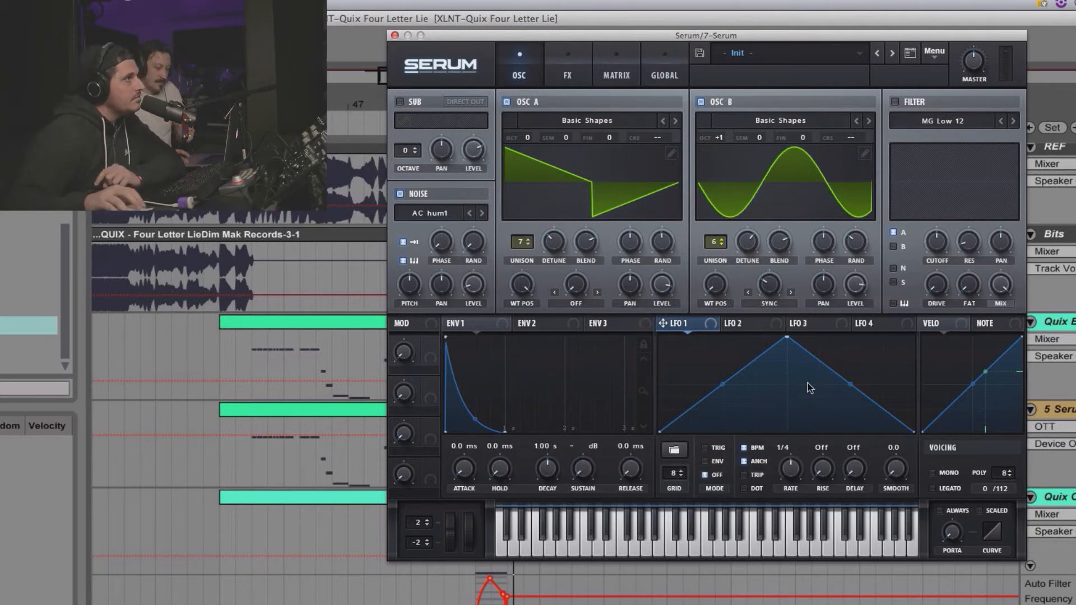
left_click(672, 451)
mouse_move(703, 553)
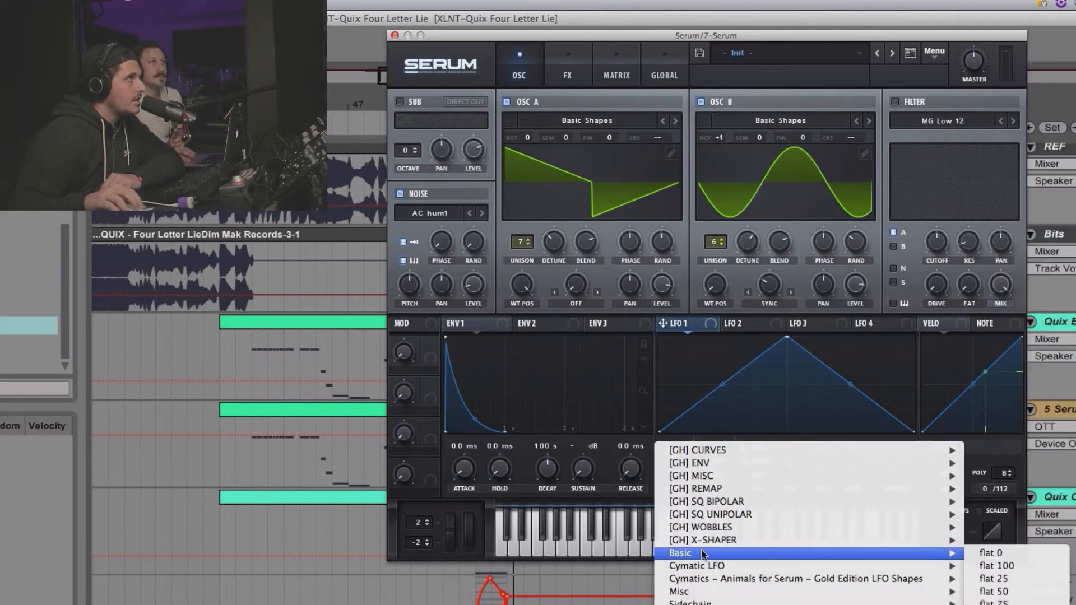
left_click(673, 431)
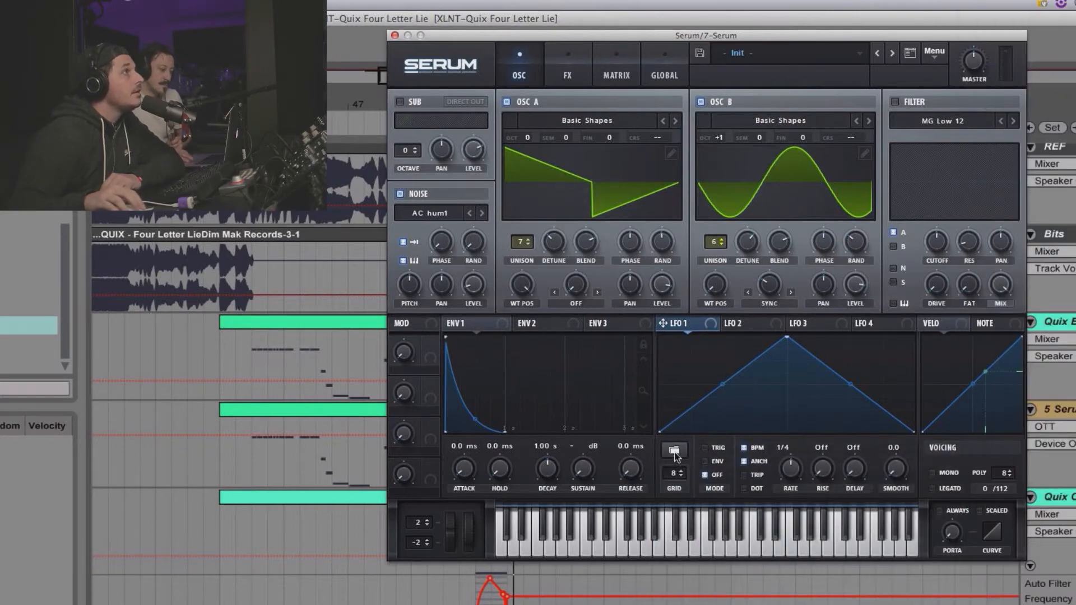
left_click(675, 451)
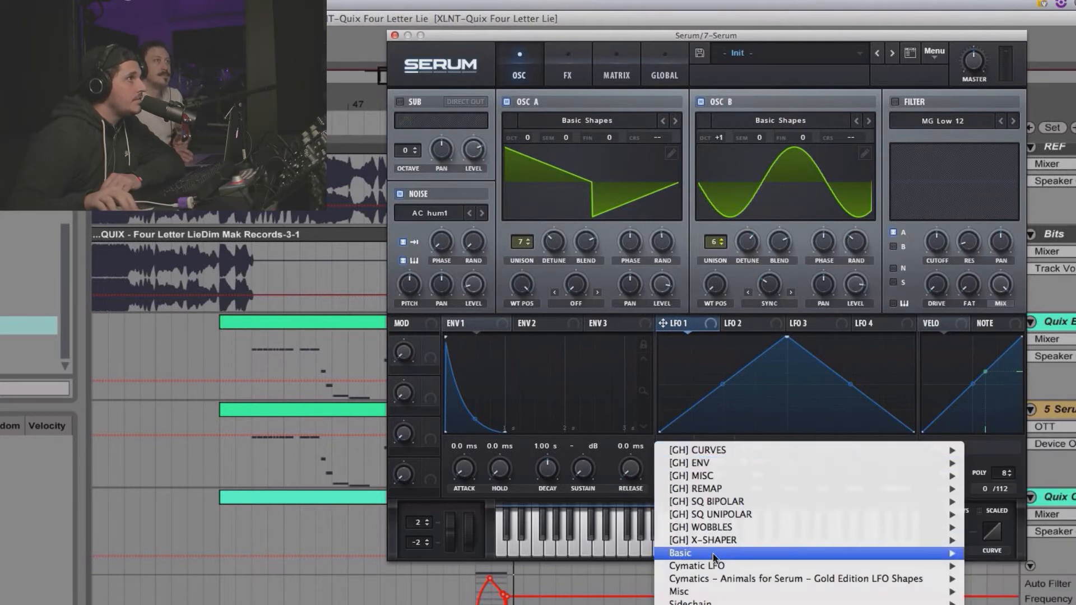
mouse_move(714, 554)
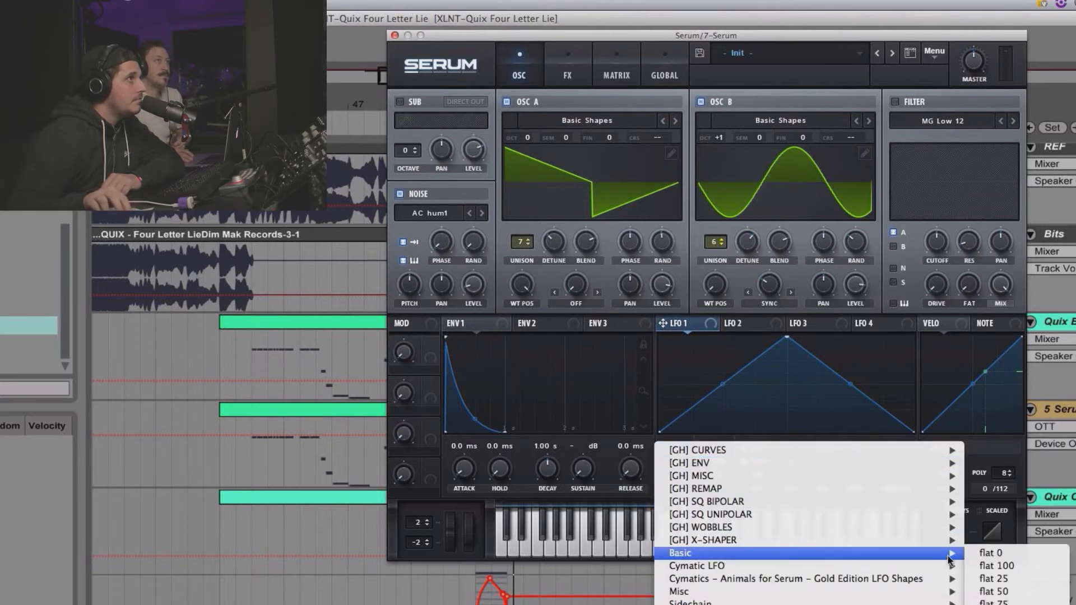
left_click(995, 604)
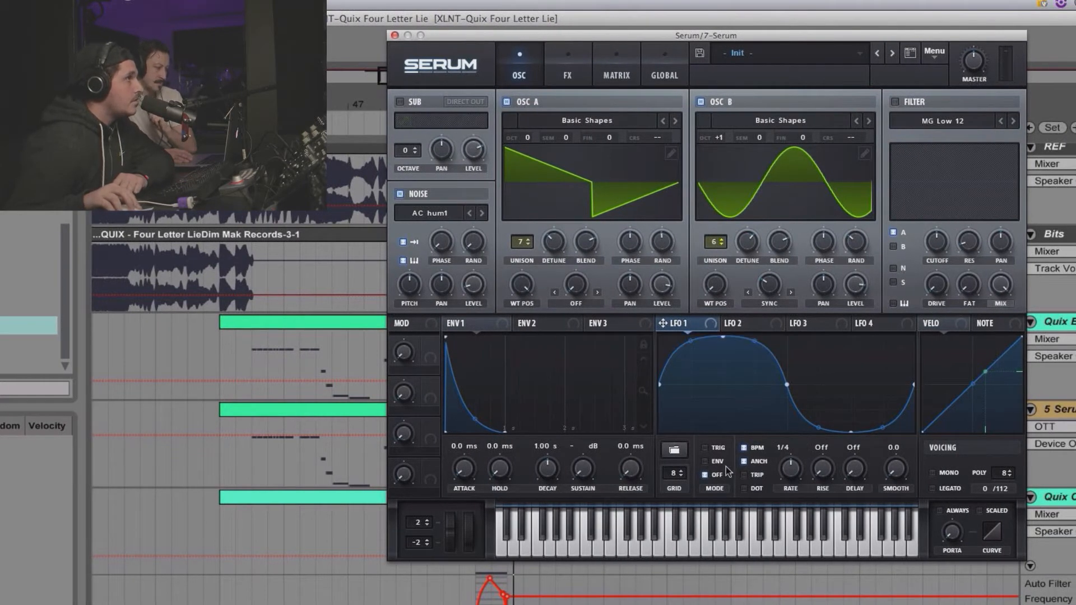
Set LFO 1 to TRIG mode, assign it to oscillator A's fine tuning, and play the chord.
left_click(706, 447)
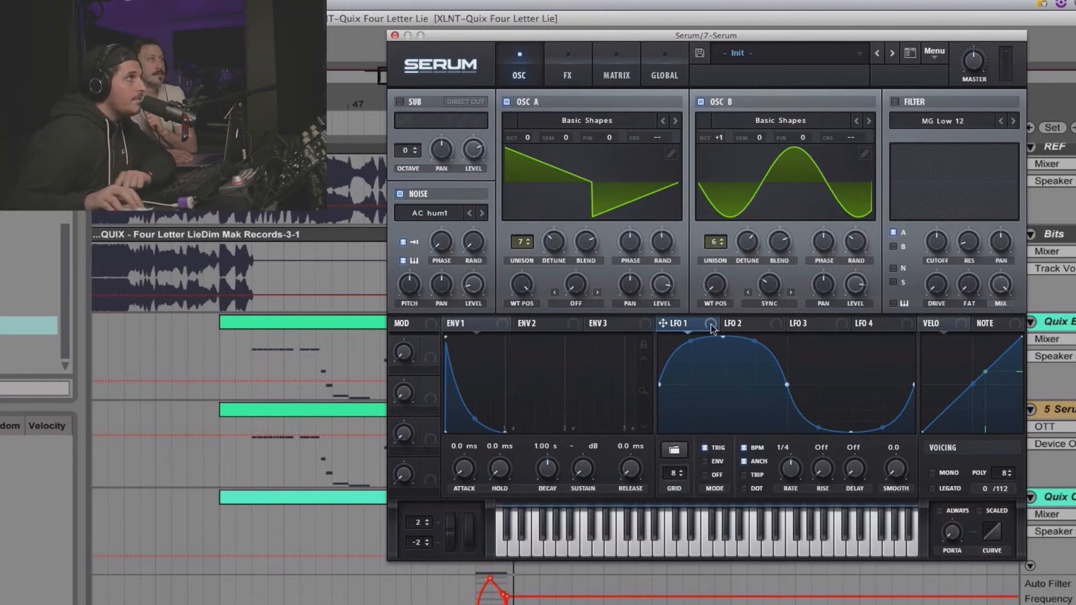
left_click_drag(710, 328, 609, 140)
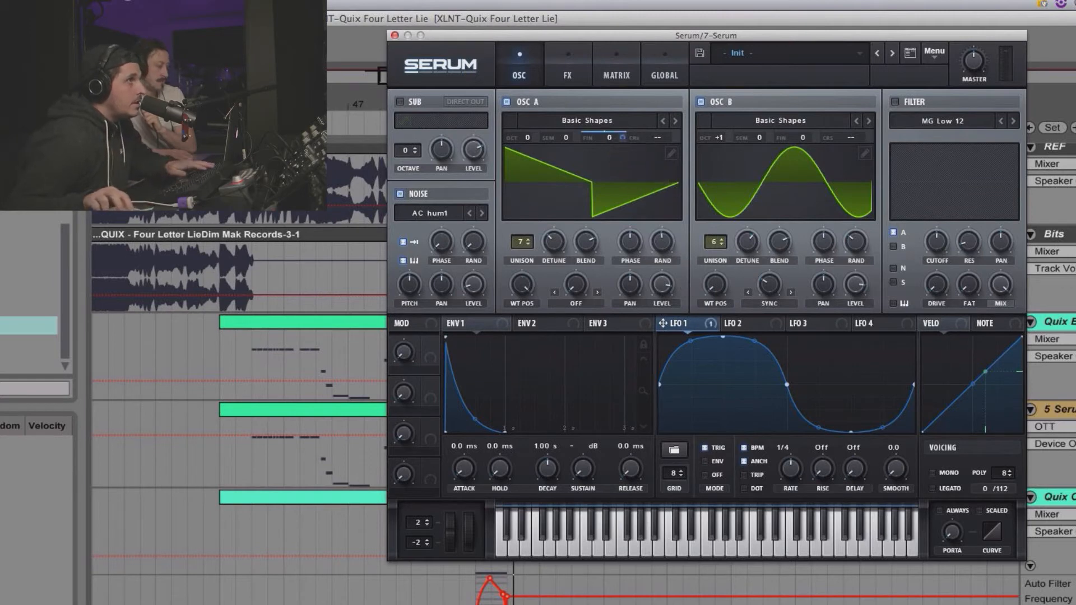
key("space")
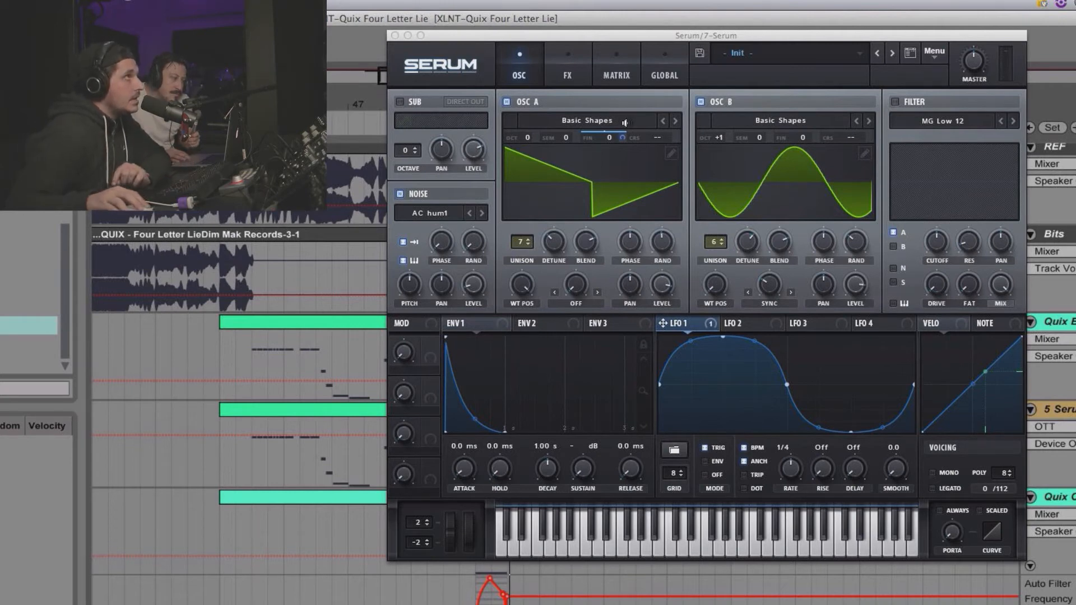
Set LFO 1's modulation of oscillator A's fine tuning to about 11 and enable legato voicing.
left_click_drag(622, 137, 617, 210)
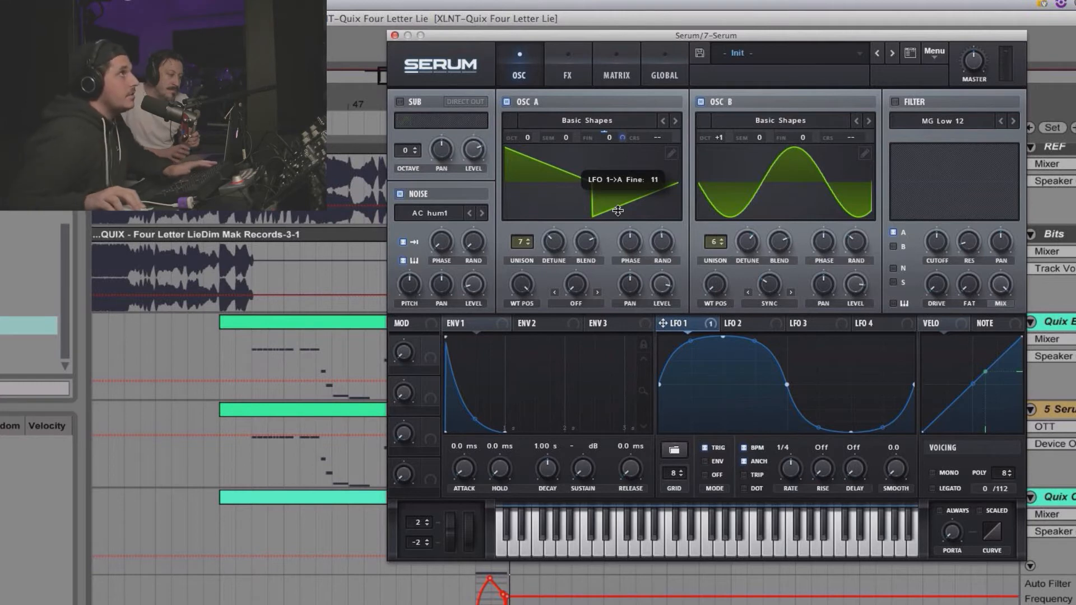
left_click_drag(617, 210, 618, 212)
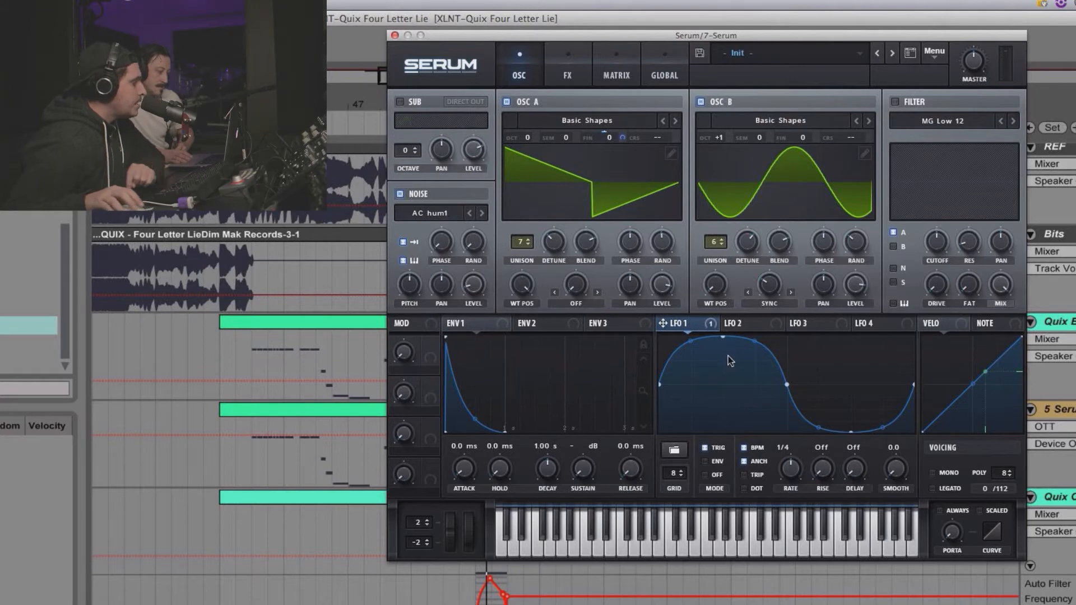
left_click(934, 488)
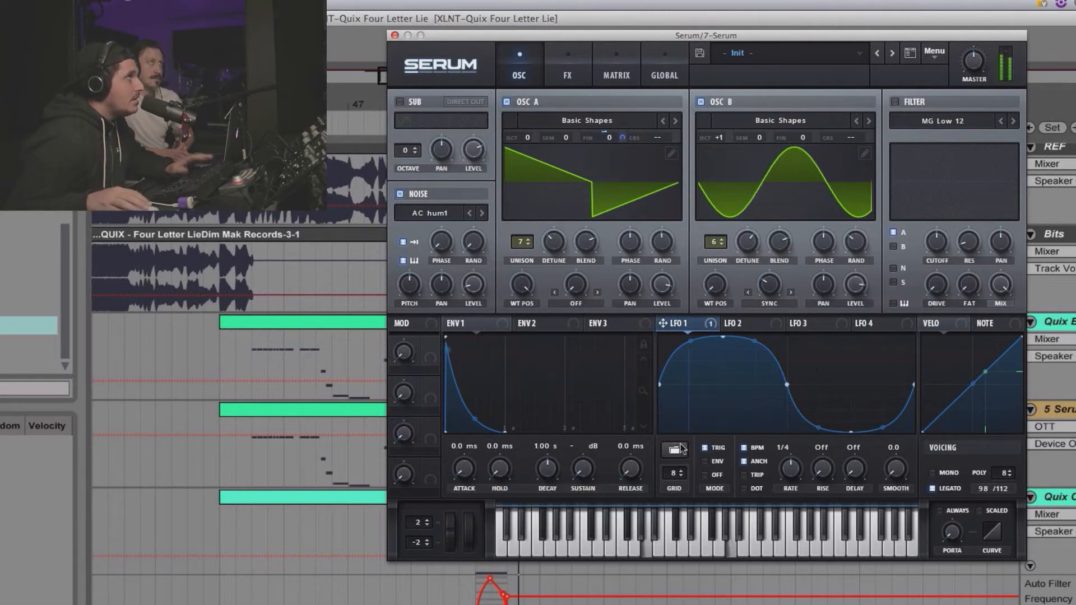
Enable the Hyper/Dimension effect and a Phaser placed directly after it in the effects rack.
left_click(573, 61)
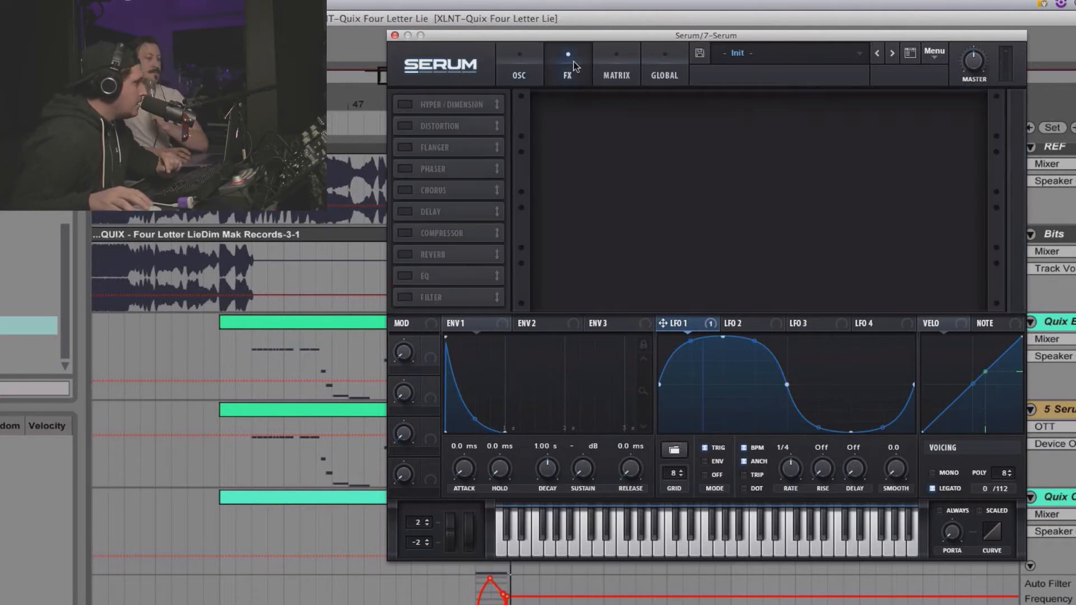
left_click(404, 104)
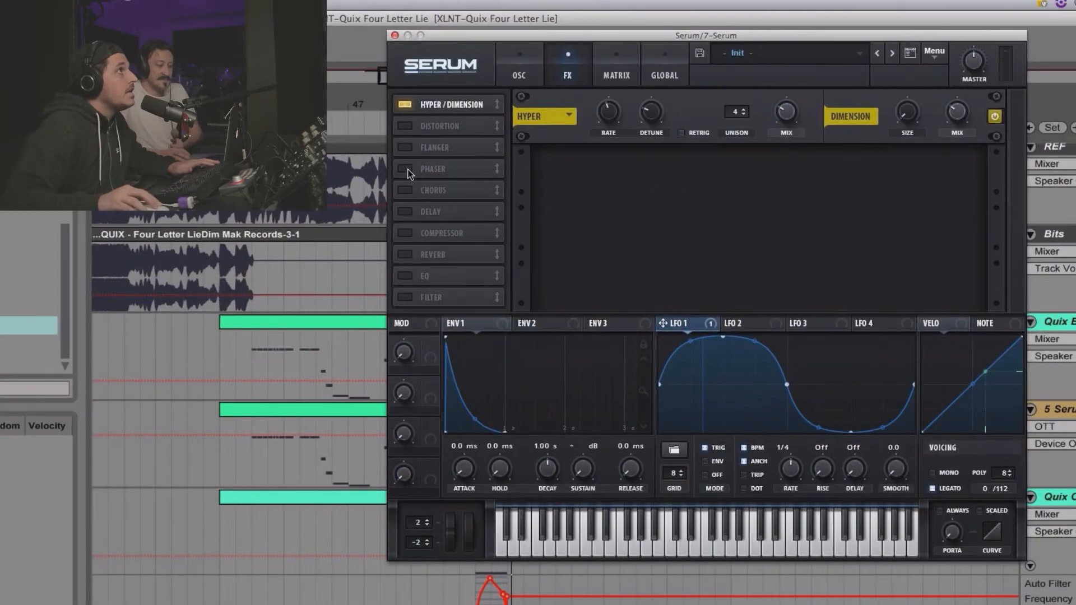
left_click(443, 171)
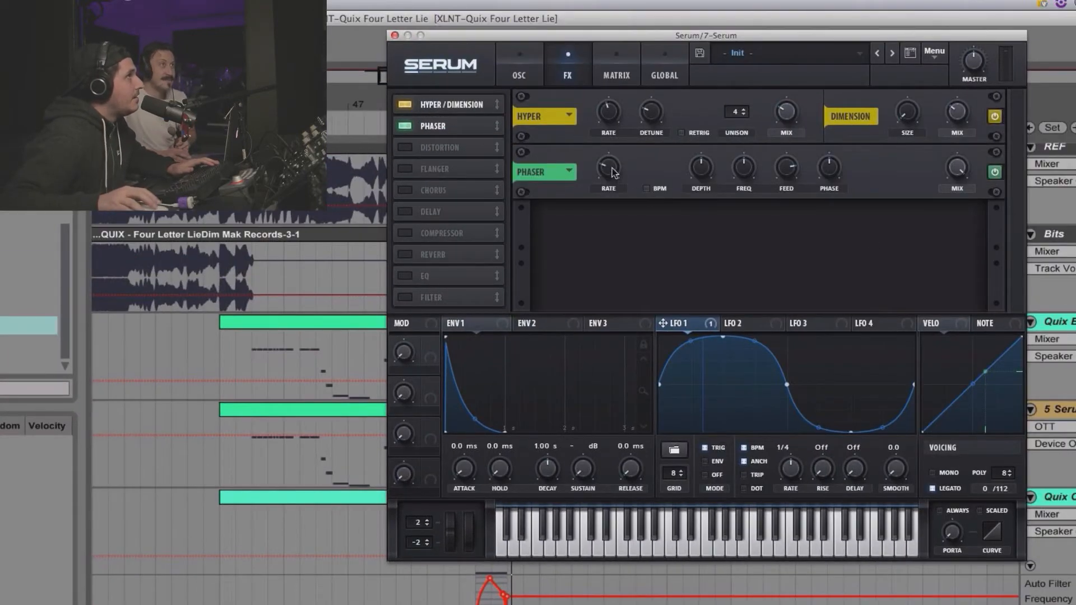
Turn the Phaser's rate, frequency and feedback fully down and lower its mix below half.
left_click_drag(610, 168, 624, 213)
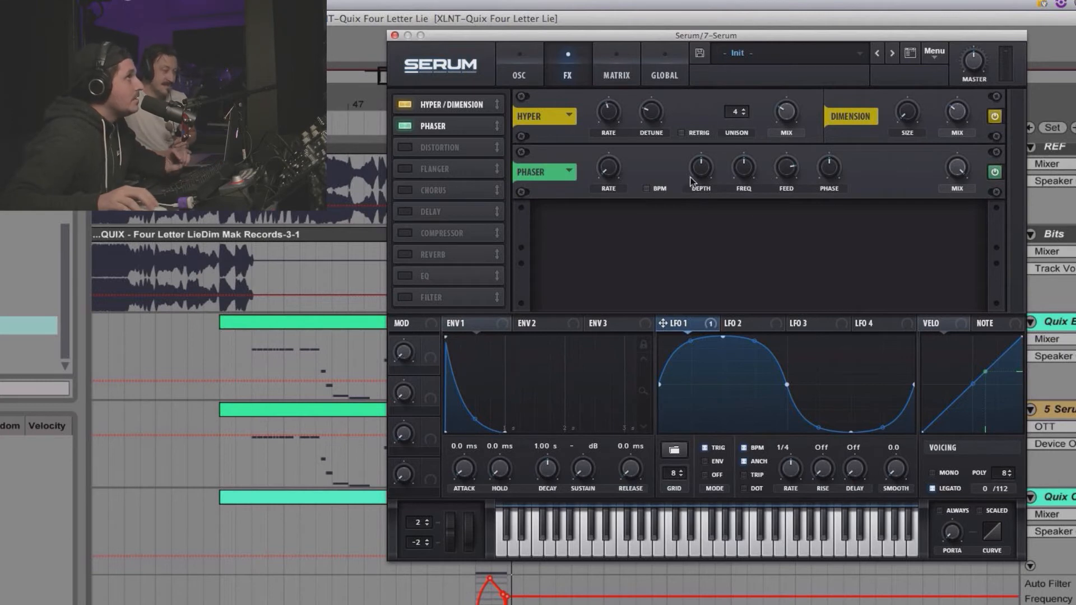
left_click(738, 172)
left_click_drag(738, 168, 742, 326)
left_click_drag(785, 168, 792, 343)
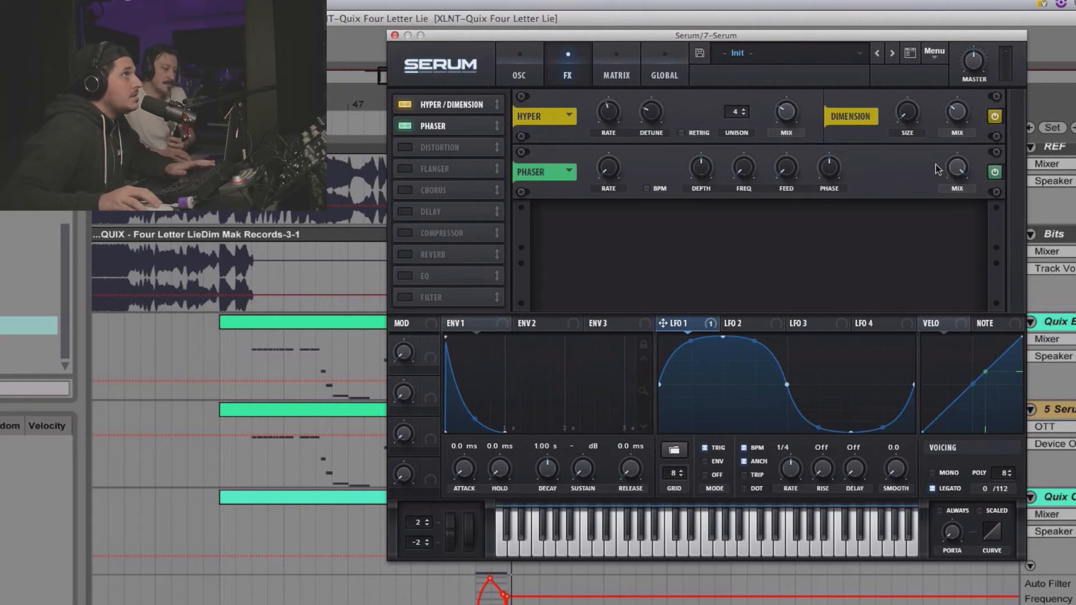
left_click(961, 170)
left_click_drag(961, 171, 961, 276)
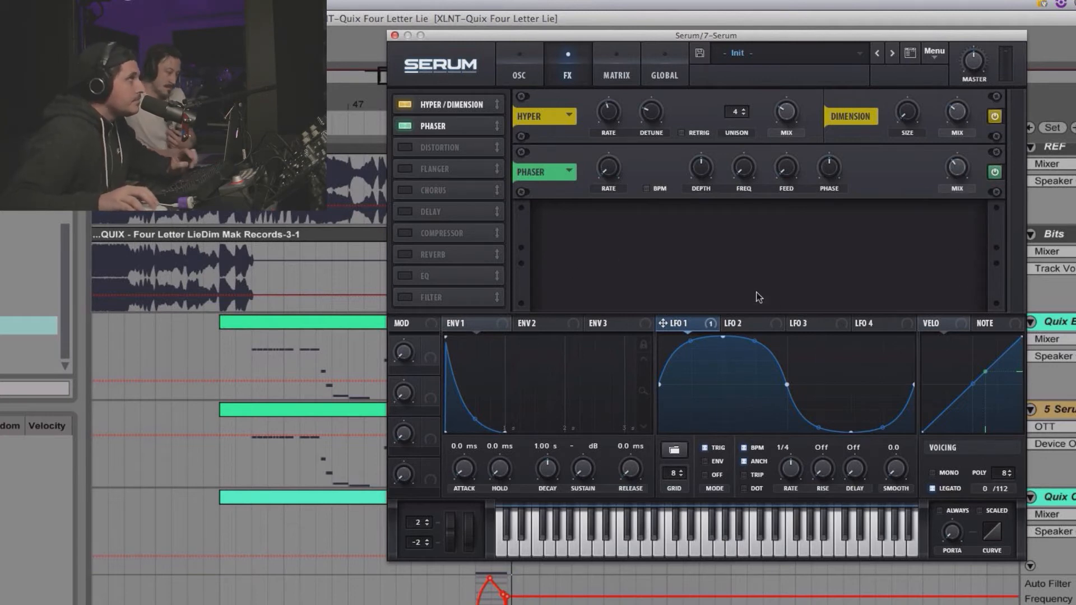
Enable the Chorus effect, adjust its rate to about 0.23 Hz and lower its mix.
left_click(403, 190)
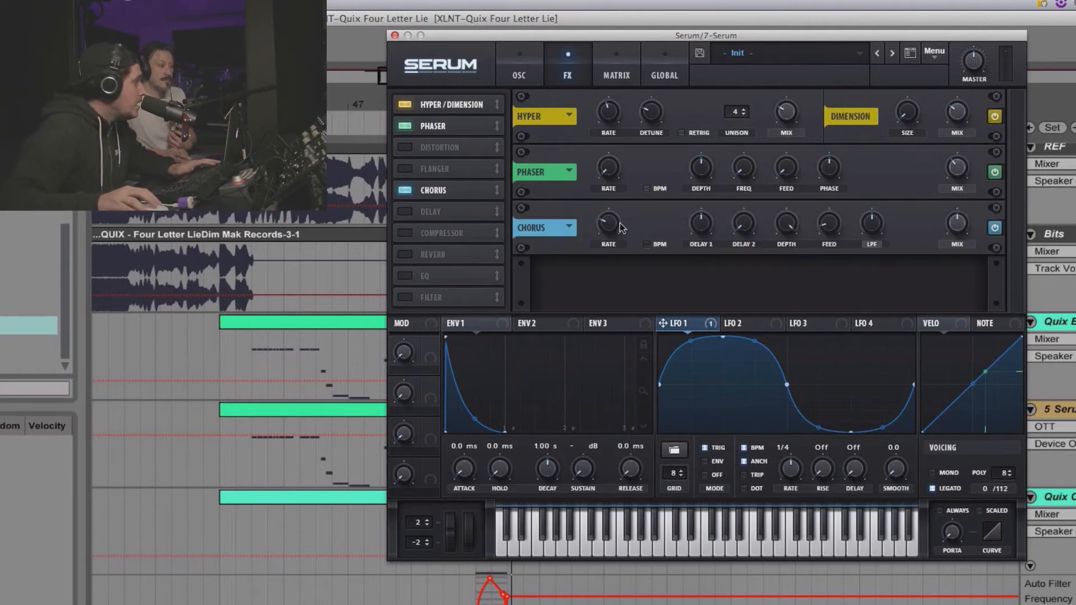
mouse_move(621, 227)
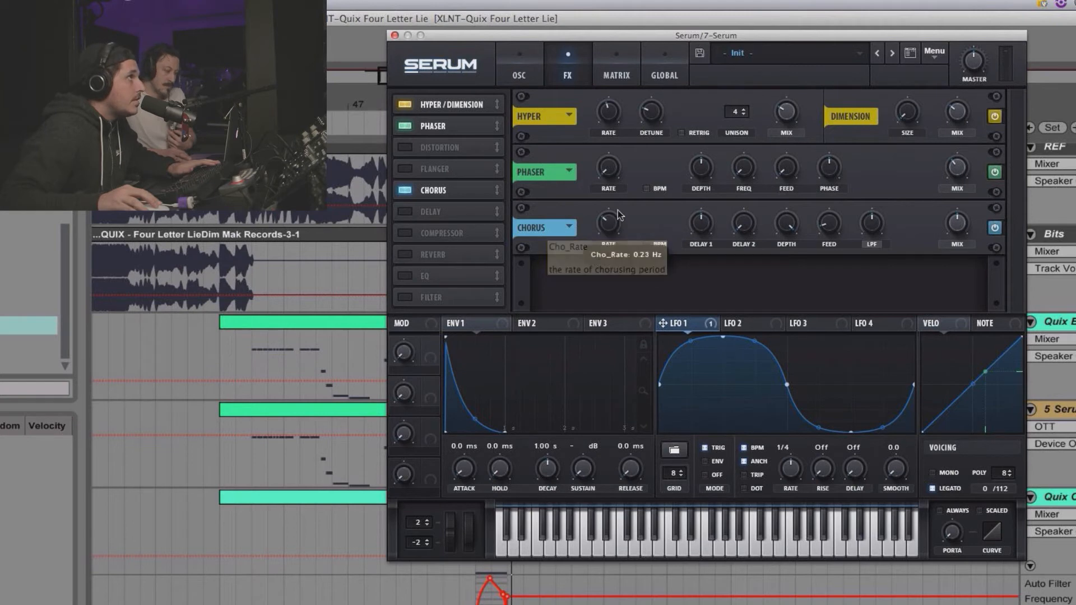
left_click_drag(617, 215, 618, 214)
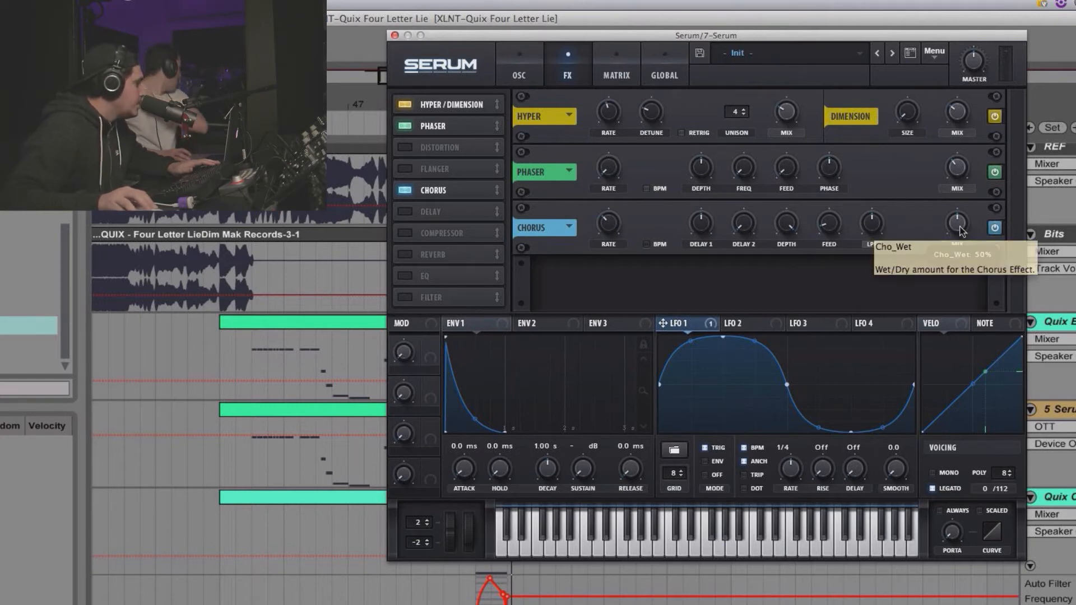
left_click_drag(960, 230, 961, 306)
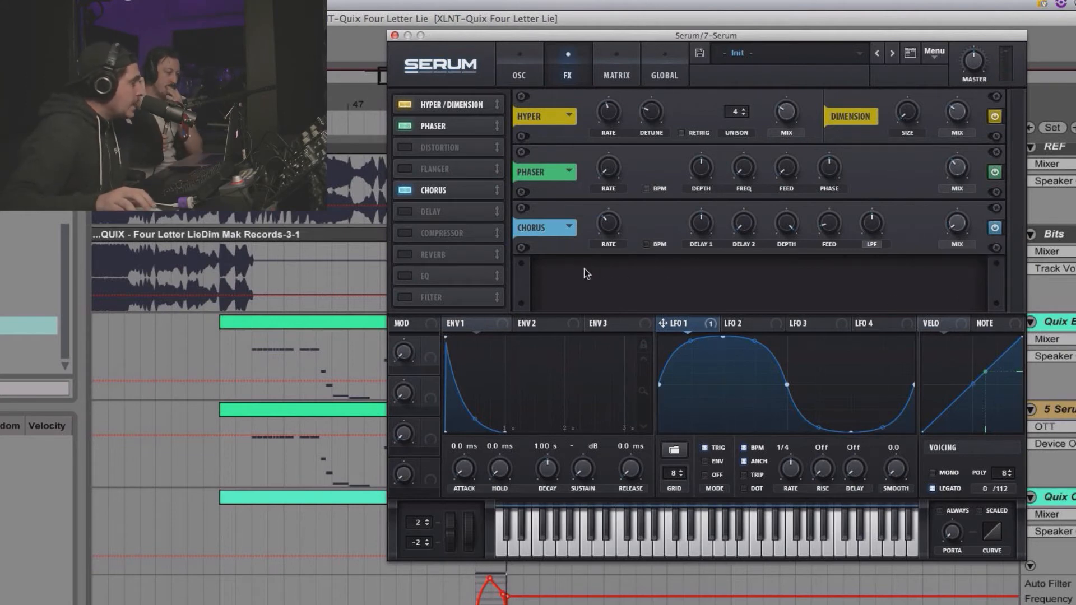
Enable the Compressor effect and raise its gain to about 6.6 dB.
left_click(419, 238)
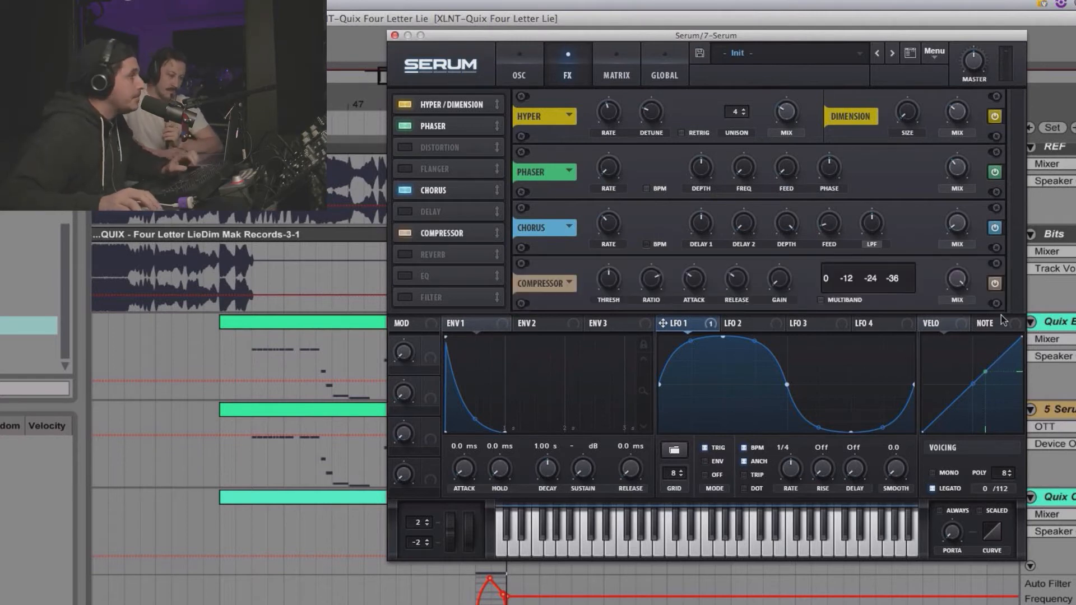
mouse_move(782, 273)
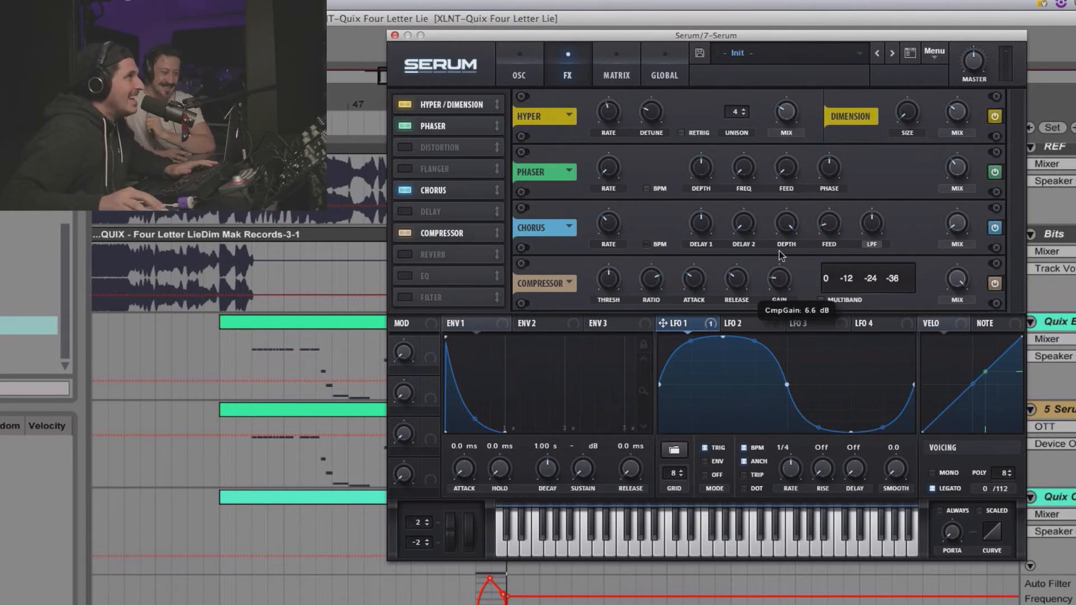
left_click_drag(778, 251, 778, 248)
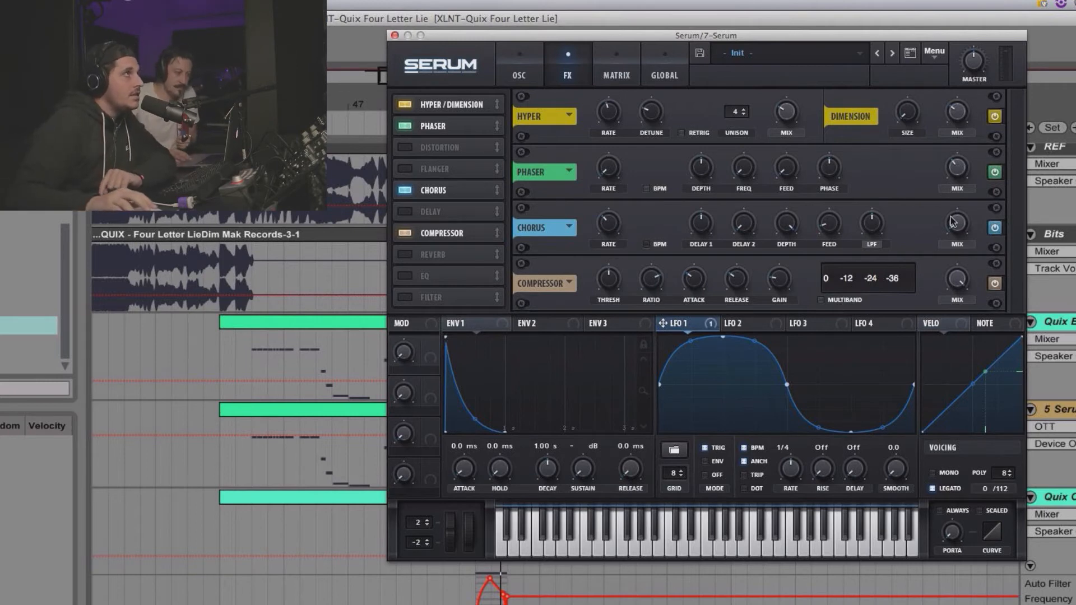
Shape LFO 2 as a curve that stays flat and rises steeply at the end, in TRIG mode at a 1/2 rate.
left_click(630, 56)
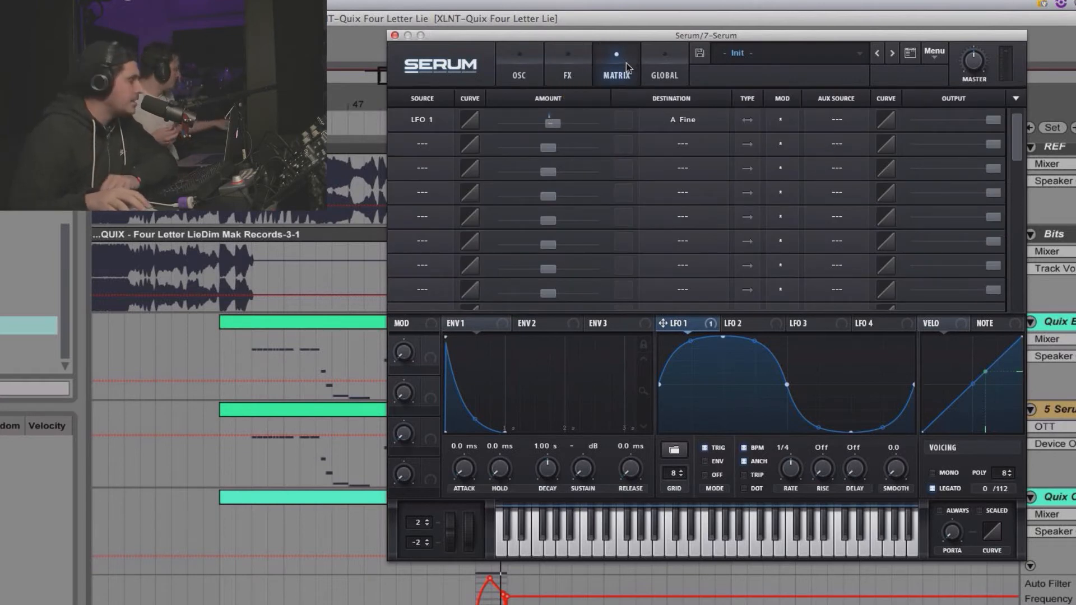
left_click(751, 329)
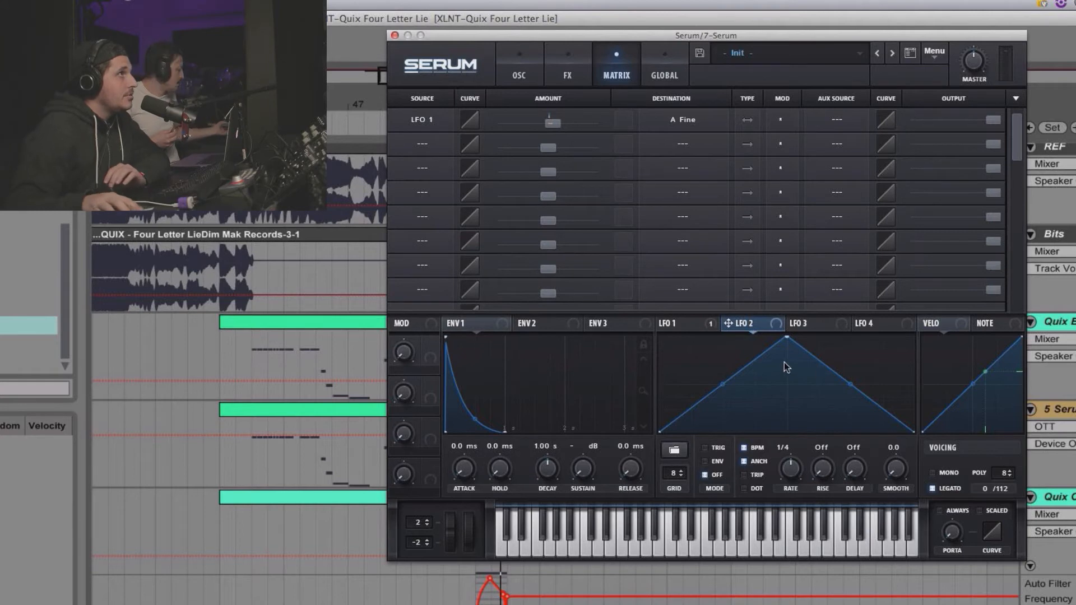
left_click_drag(786, 338, 1000, 257)
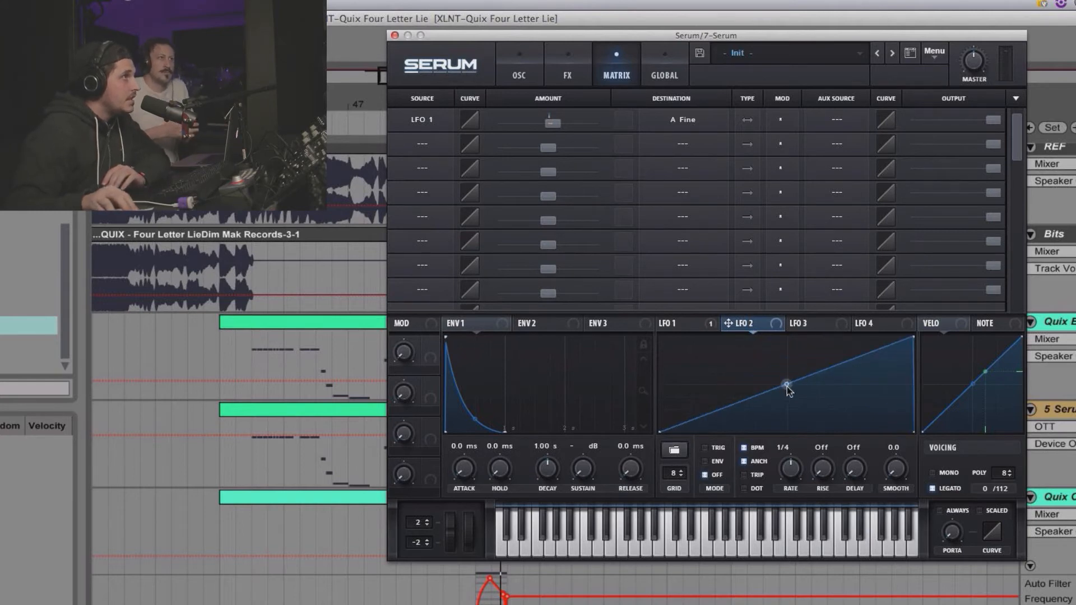
left_click_drag(786, 384, 818, 428)
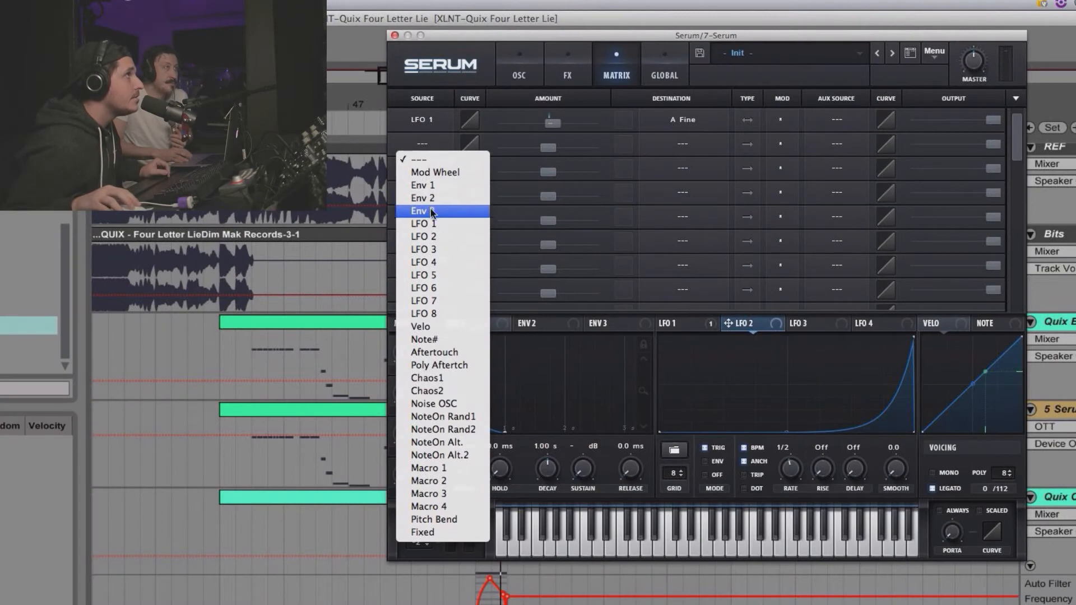
Route LFO 2 to the master tuning in the modulation matrix with a slightly negative amount, and play the chord.
left_click(427, 237)
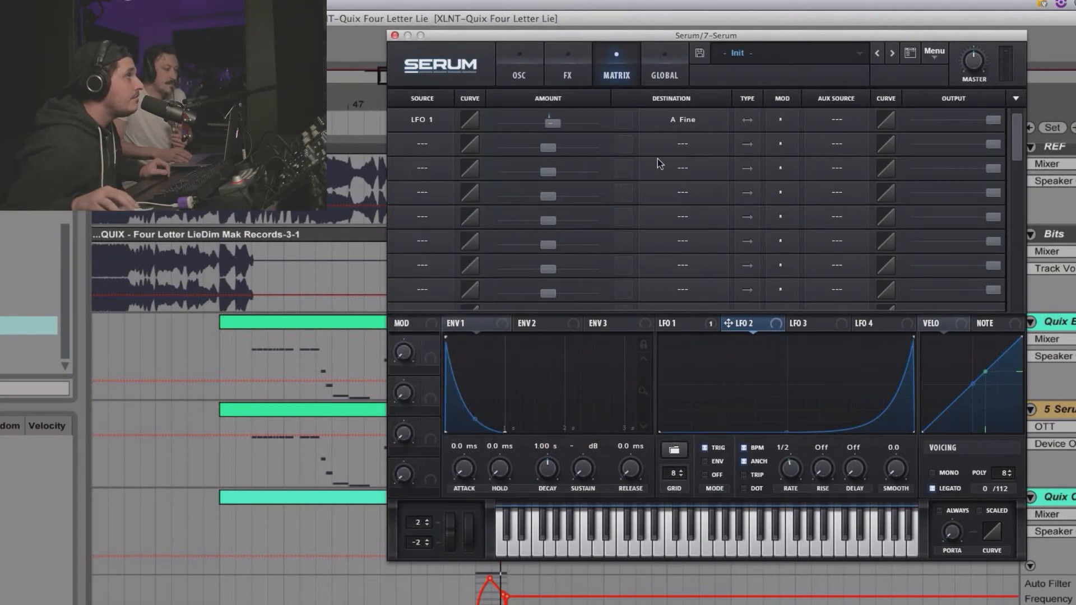
left_click(668, 143)
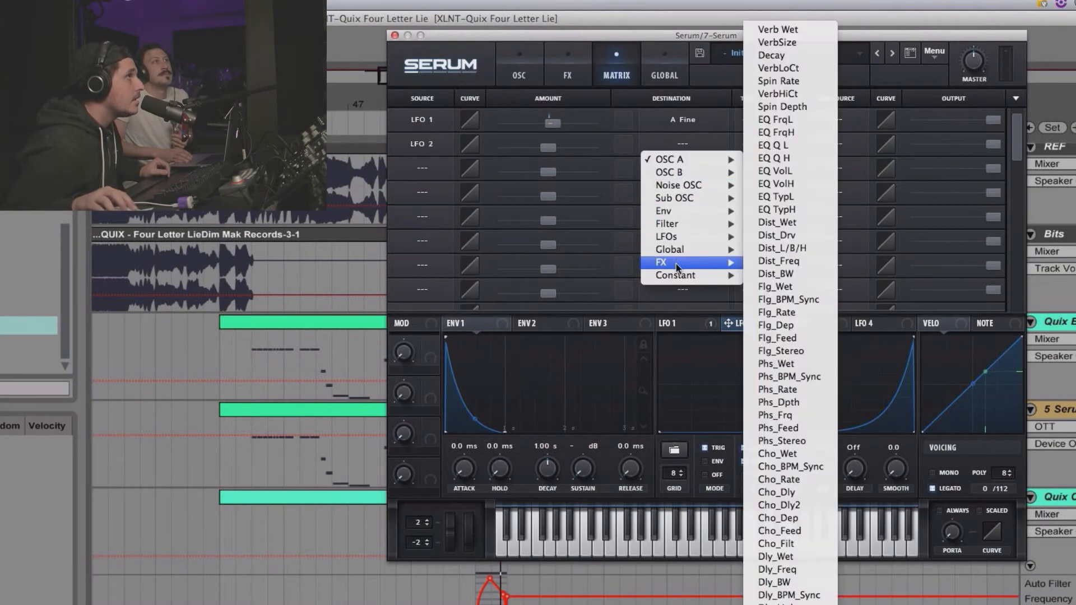
mouse_move(683, 253)
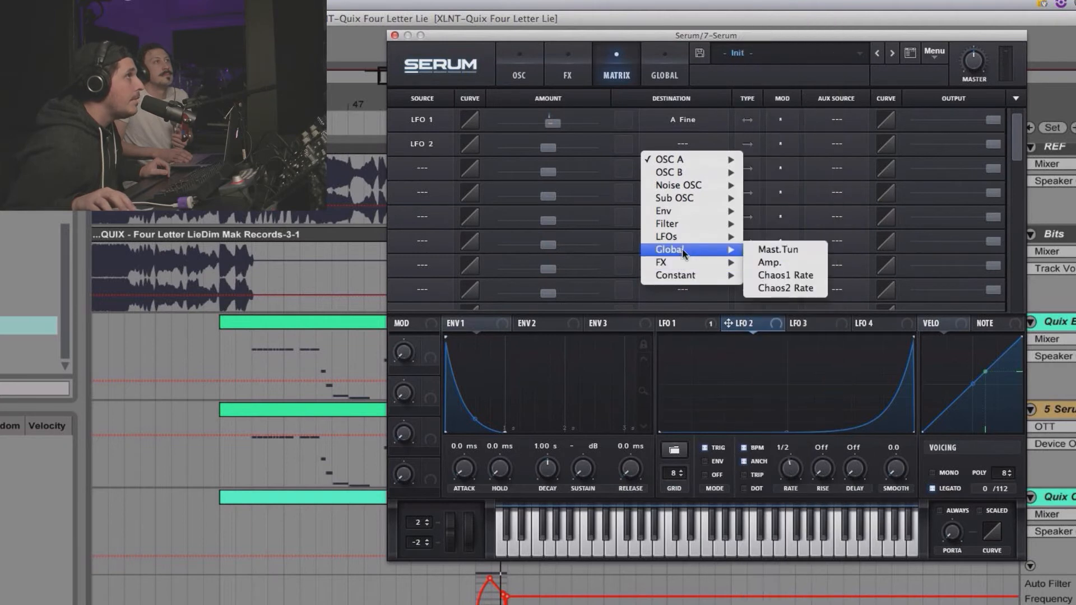
left_click(773, 249)
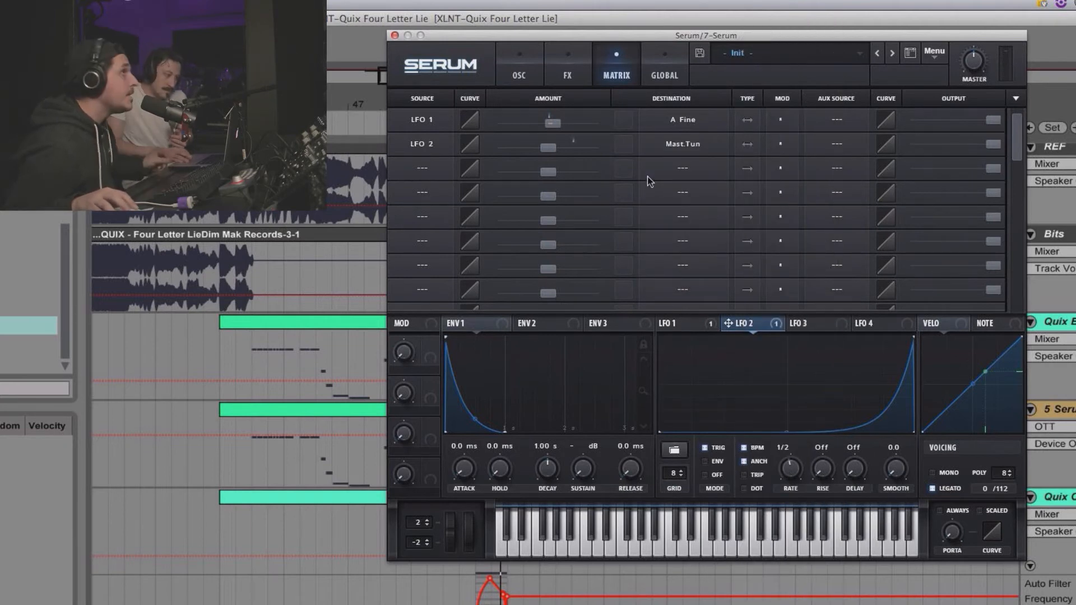
left_click(748, 145)
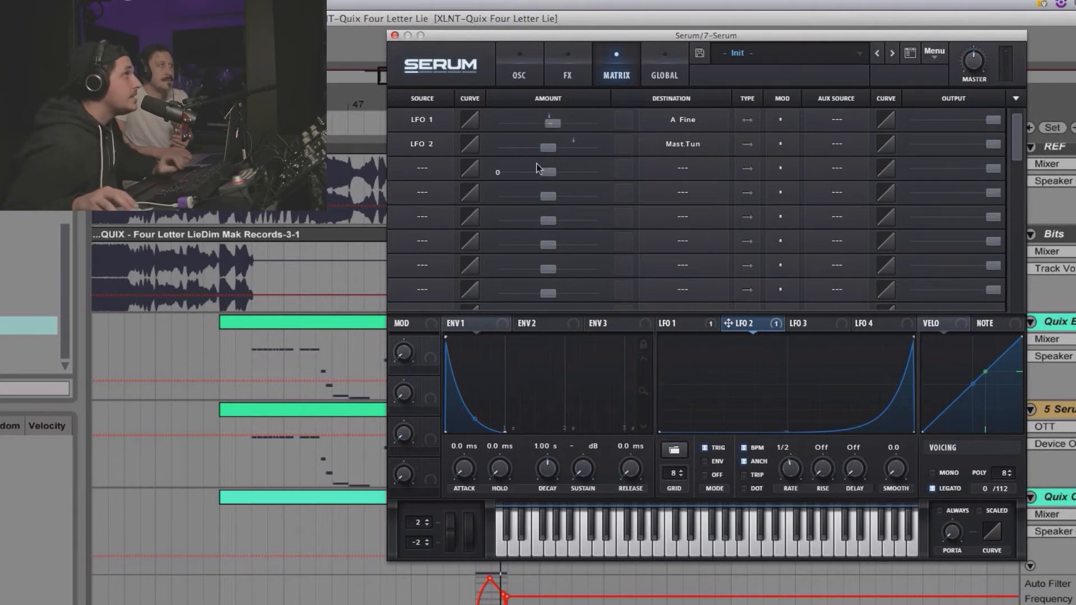
left_click_drag(547, 148, 543, 150)
key("space")
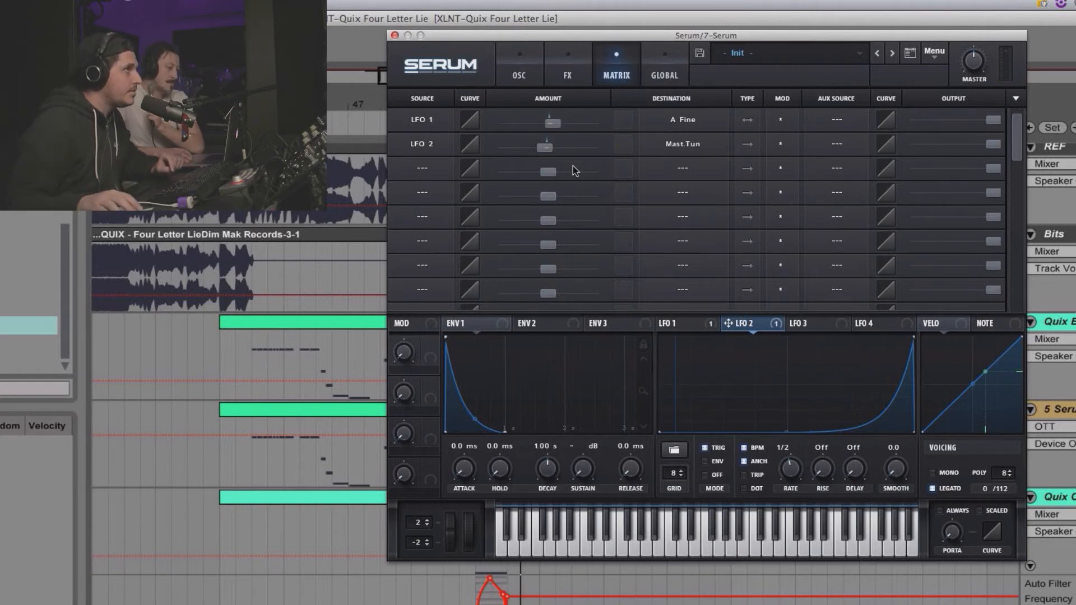
left_click(567, 173)
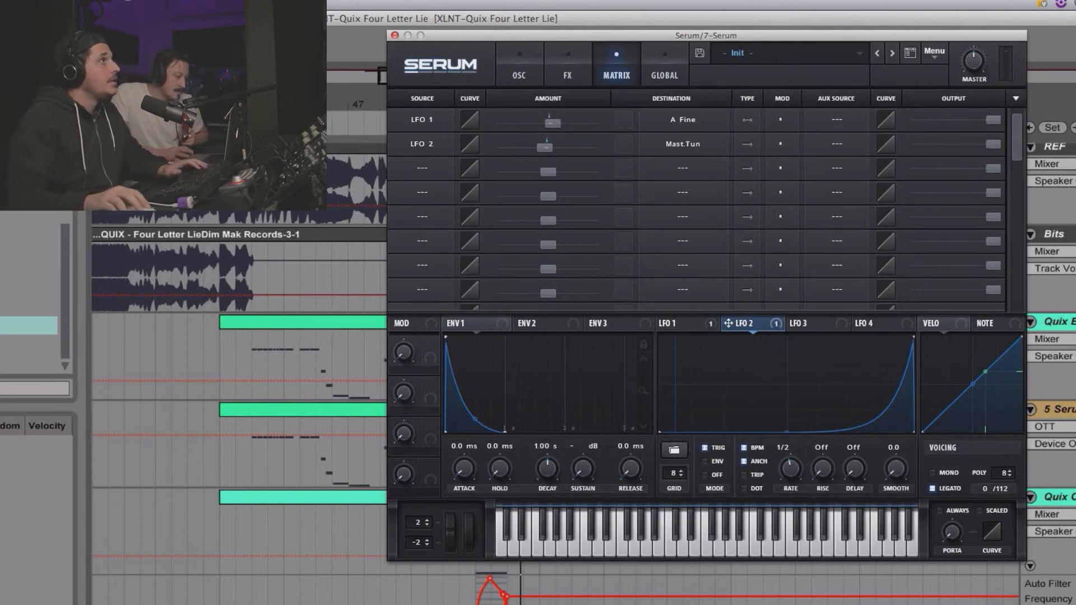
Insert OTT multiband compression after Serum on the chord track and play the chord.
left_click(394, 35)
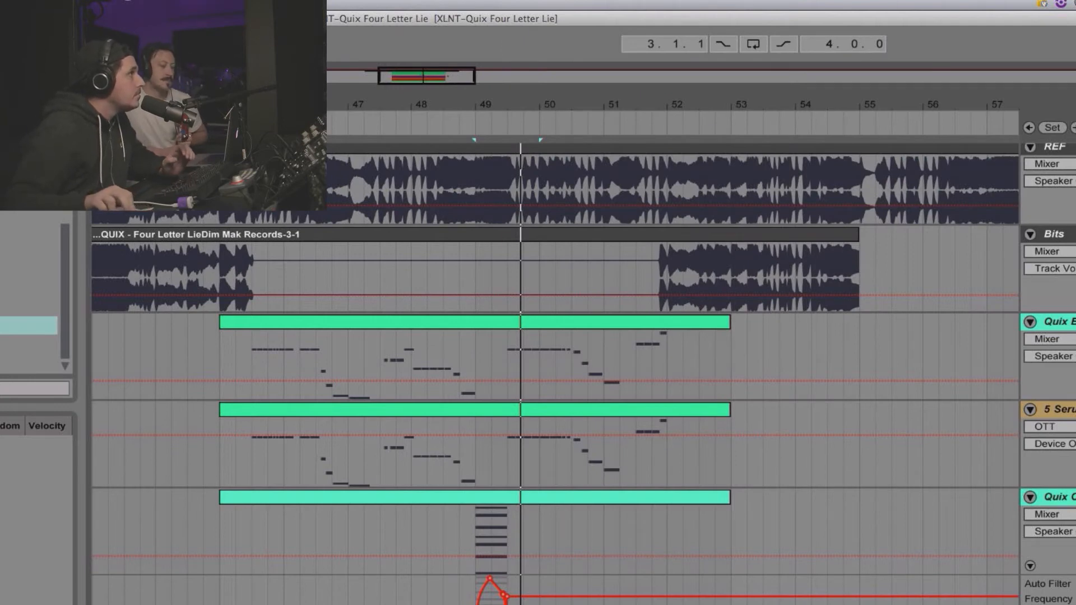
left_click(28, 306)
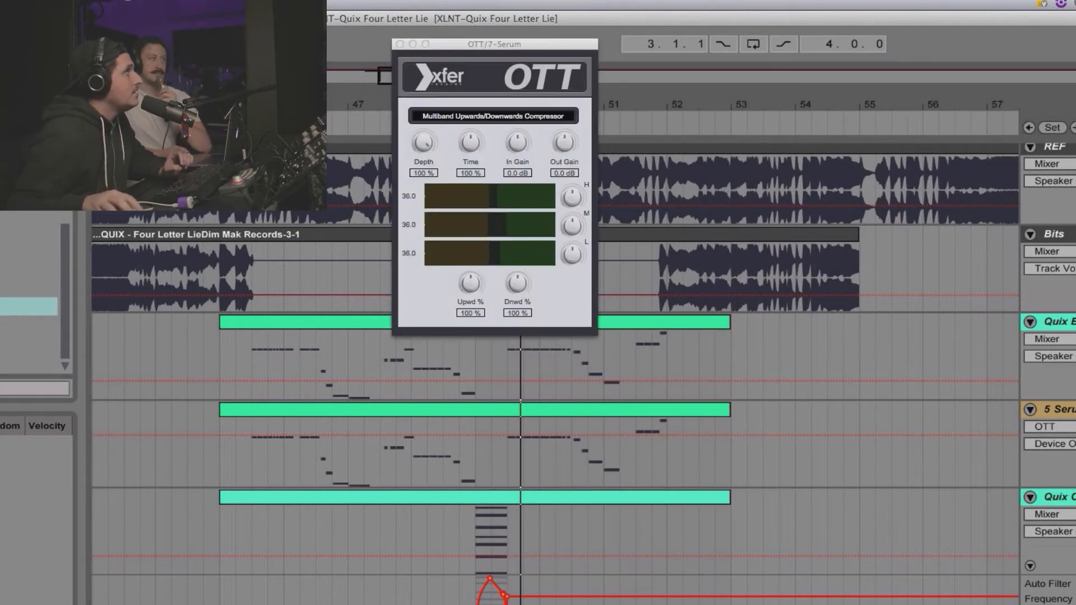
left_click(400, 43)
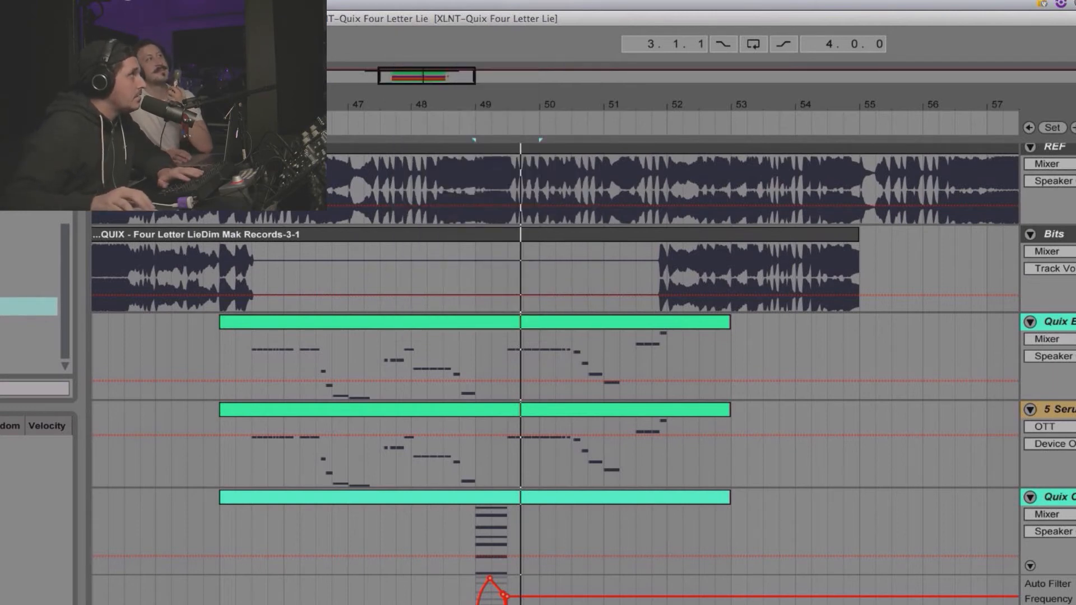
left_click(28, 251)
left_click(28, 251)
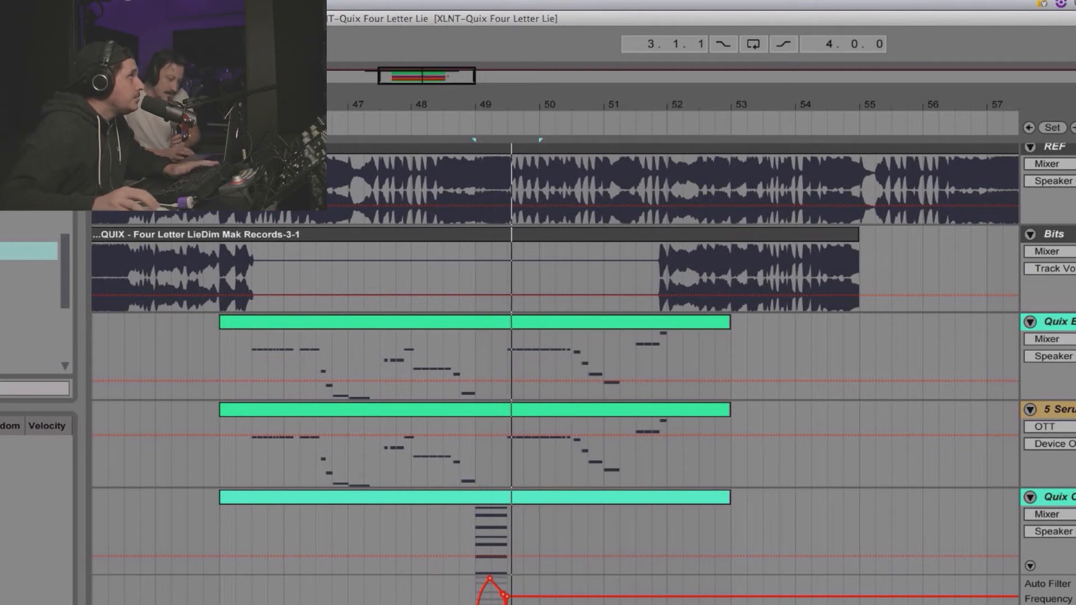
scroll(30, 308, "down", 3)
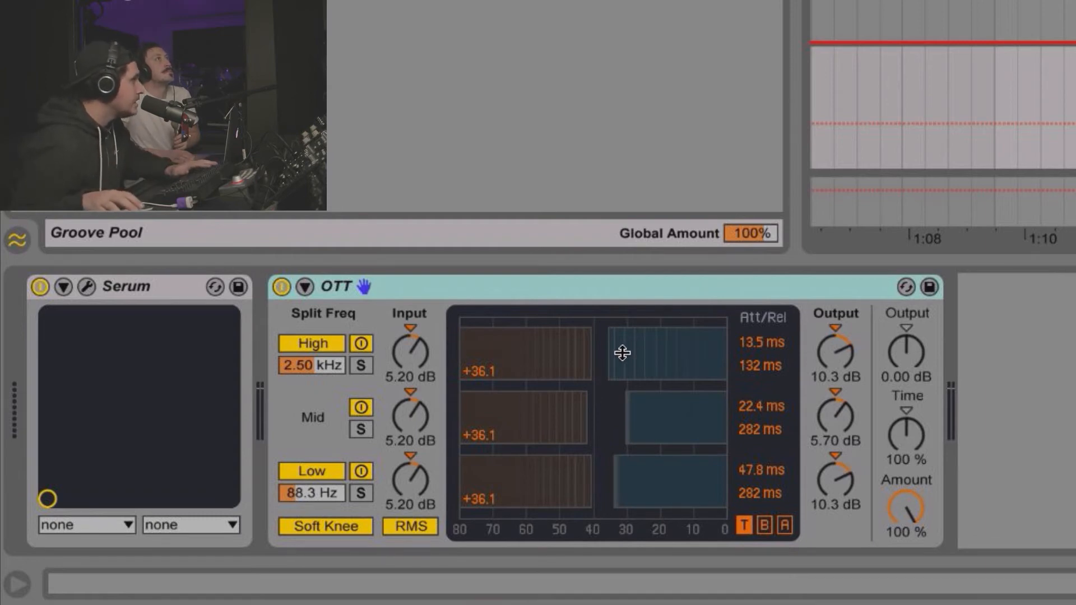
key("space")
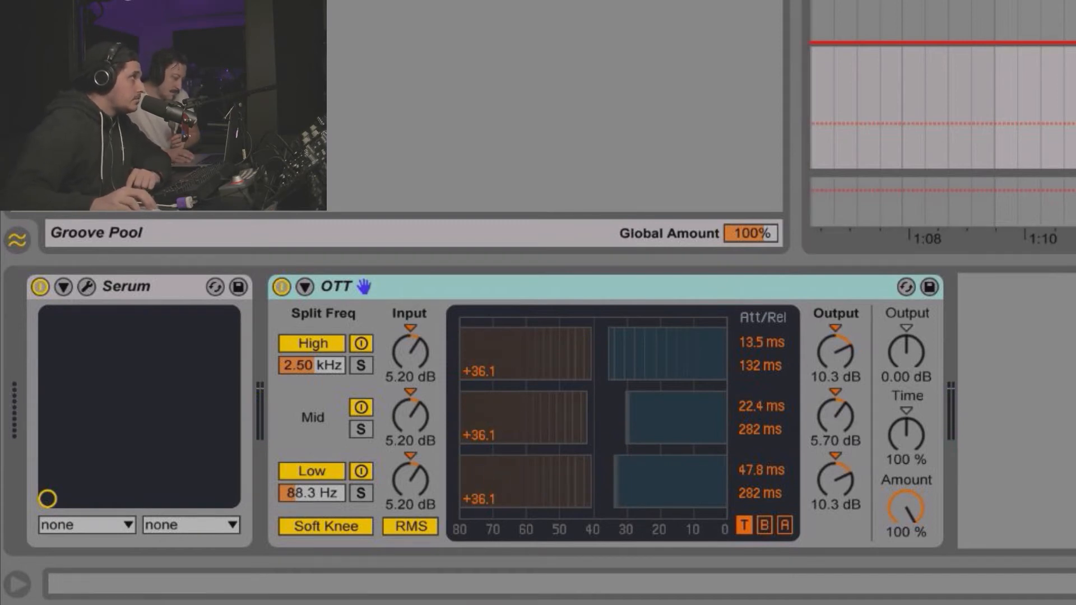
Add an EQ Eight after OTT and make band 1 a x4 low cut at about 91.5 Hz.
left_click_drag(773, 47, 1062, 409)
left_click(1061, 508)
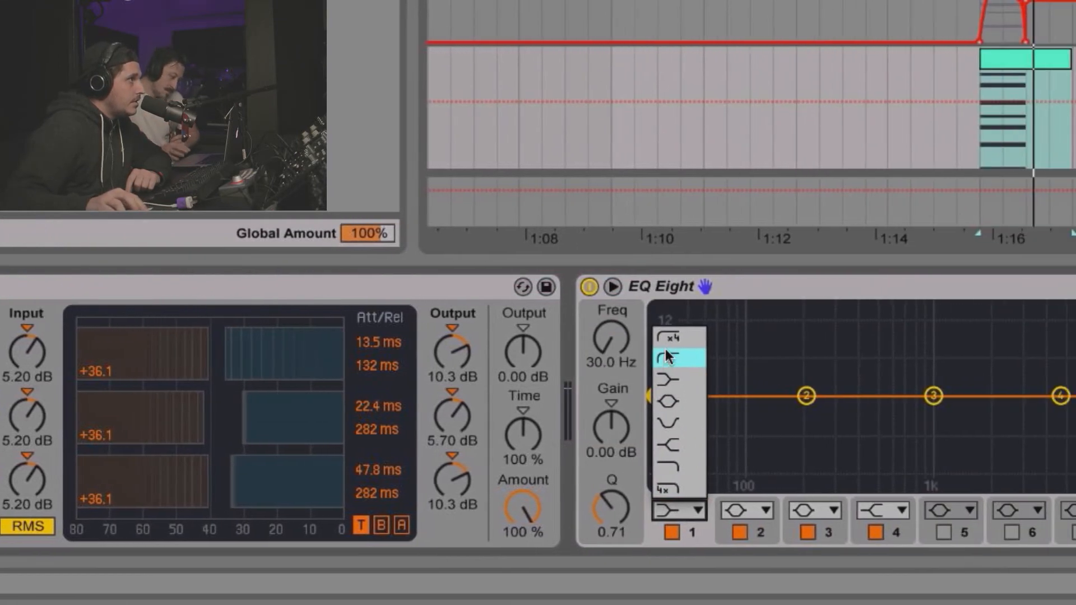
left_click(841, 337)
left_click_drag(828, 419, 916, 421)
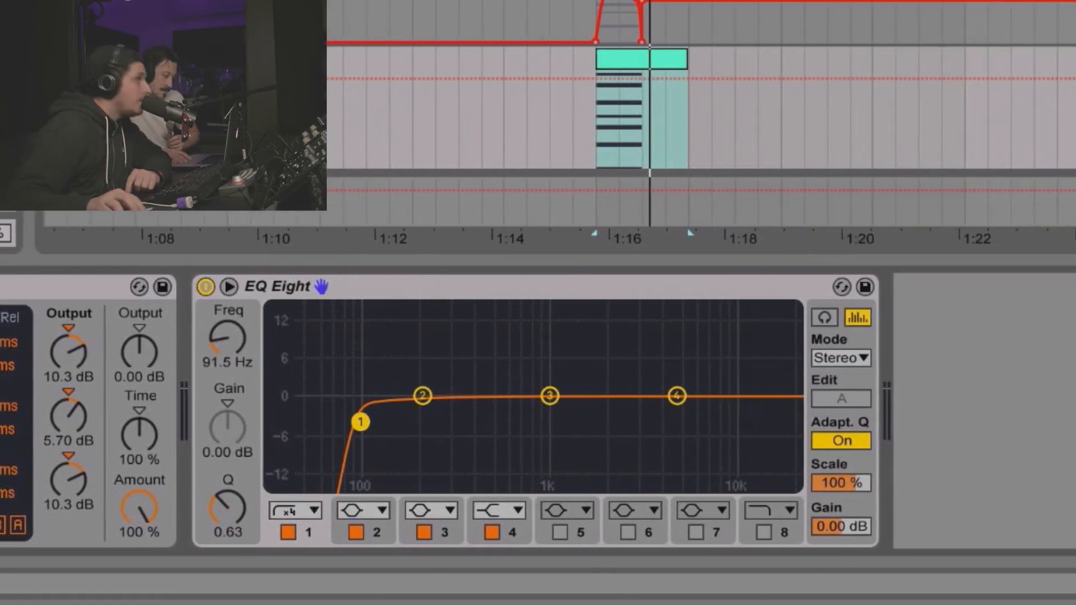
Lower EQ Eight's band 1 low cut to 76.2 Hz with a Q of 0.72 and play the chord.
left_click_drag(360, 421, 335, 412)
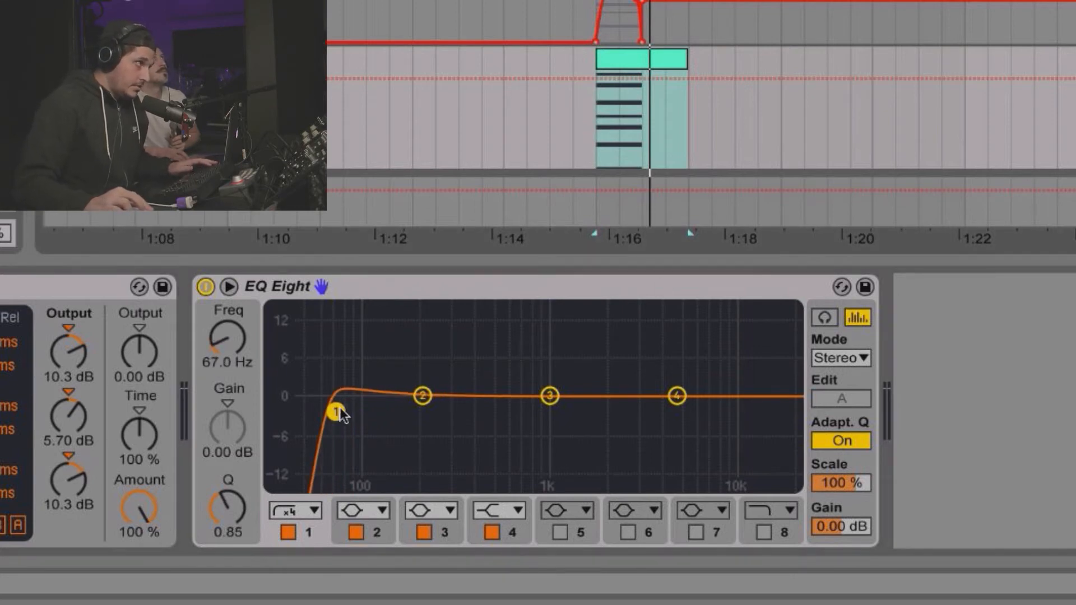
mouse_move(336, 412)
left_mouse_down()
mouse_move(324, 415)
mouse_move(447, 415)
mouse_move(272, 415)
mouse_move(346, 418)
left_mouse_up()
key("space")
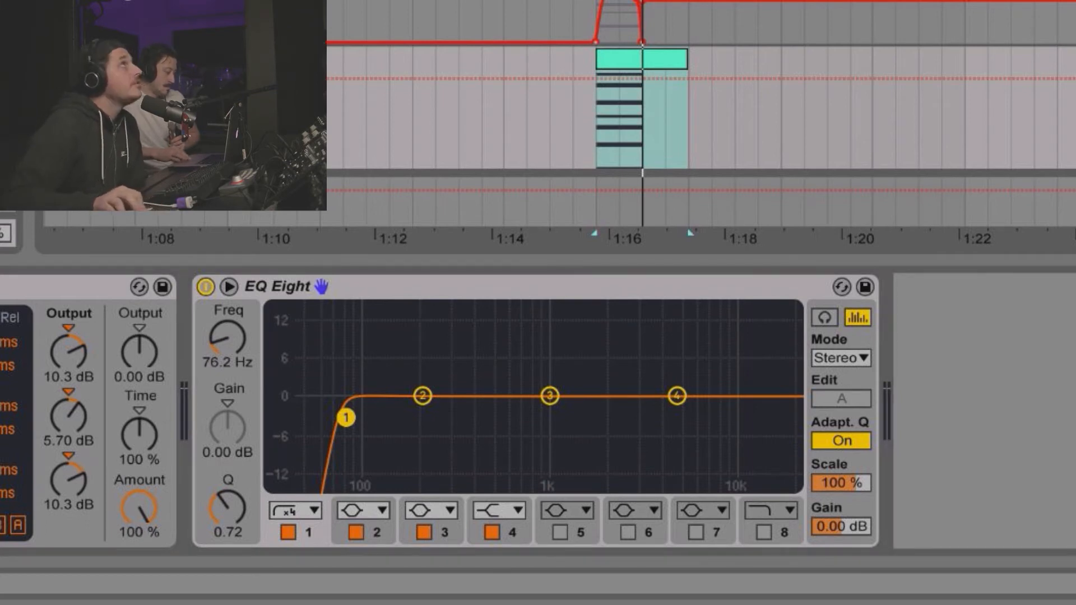
Add an Auto Filter after EQ Eight with attack and release at 0.10 ms and envelope modulation at 127.
left_click_drag(544, 212, 828, 358)
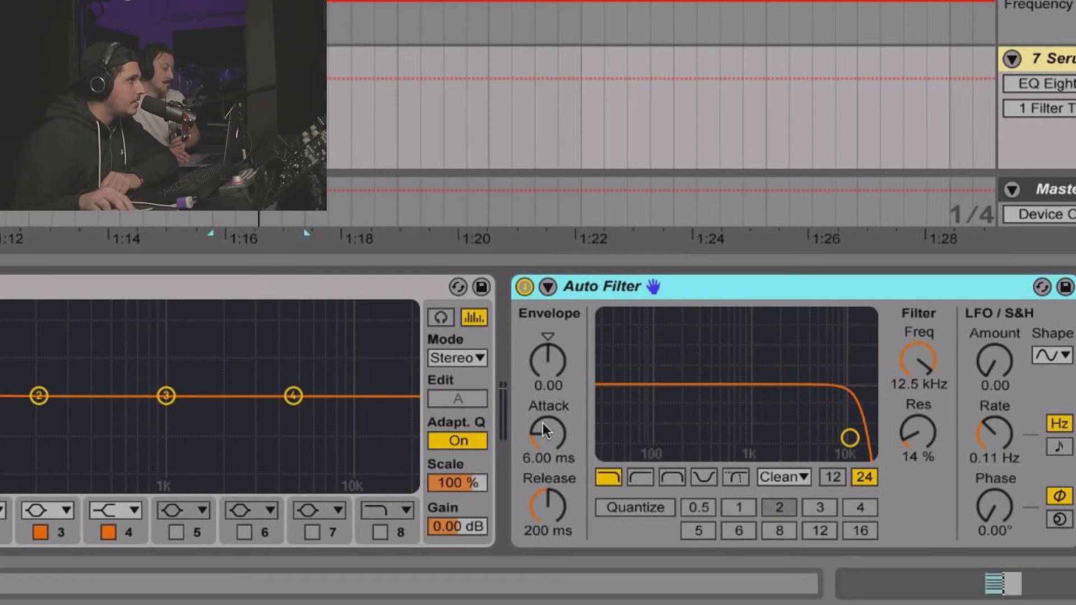
left_click_drag(543, 429, 531, 431)
left_click_drag(544, 497, 546, 491)
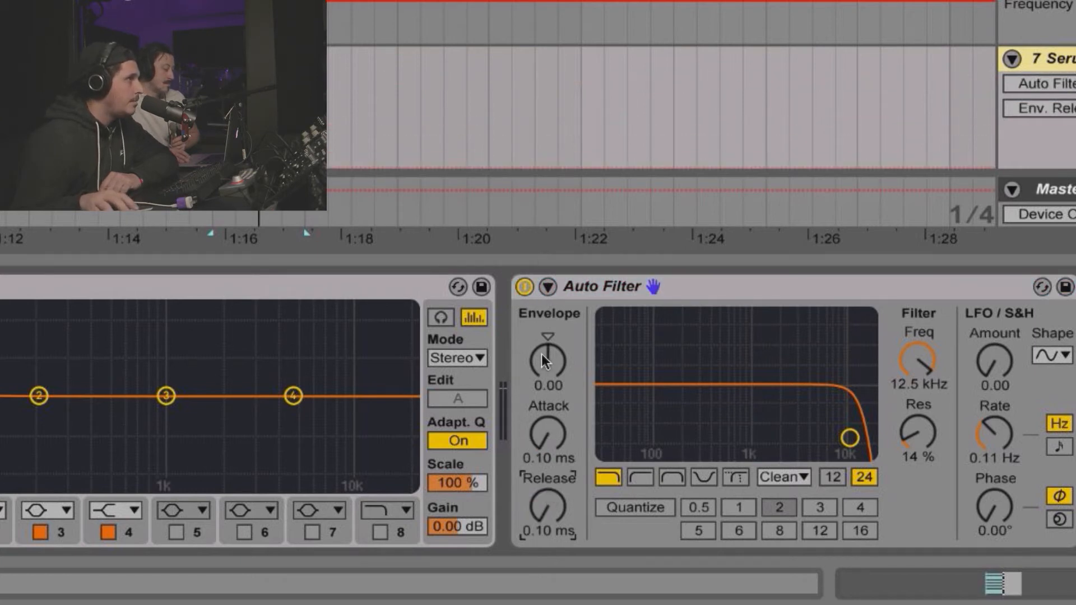
left_click_drag(541, 354, 541, 302)
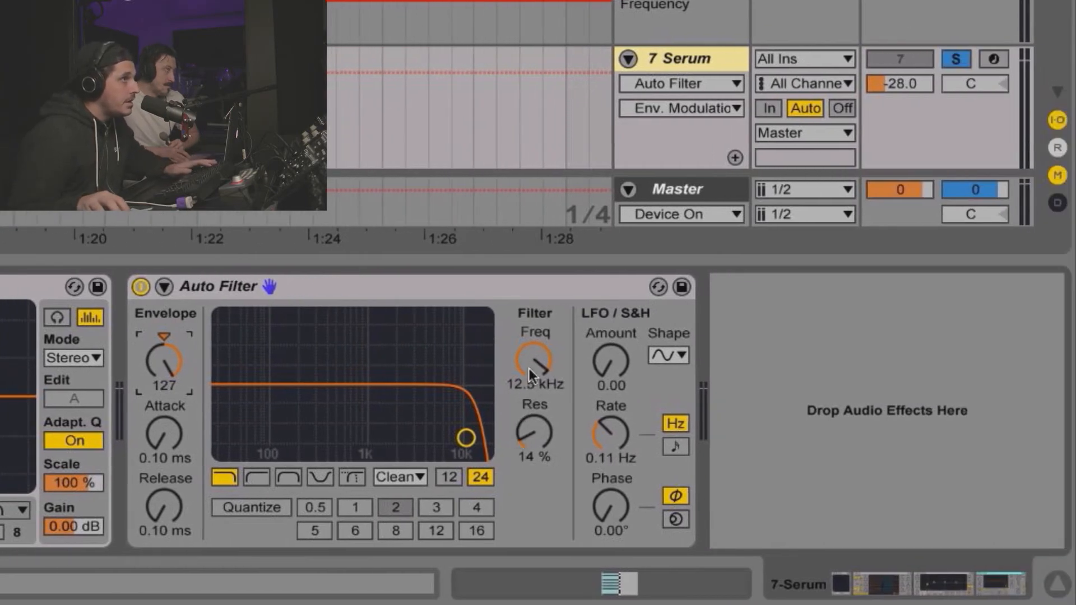
Audition lower Auto Filter cutoffs and the 12 dB slope during playback, then settle on the 24 dB slope with the cutoff at 19.9 kHz.
left_click_drag(532, 361, 532, 425)
key("space")
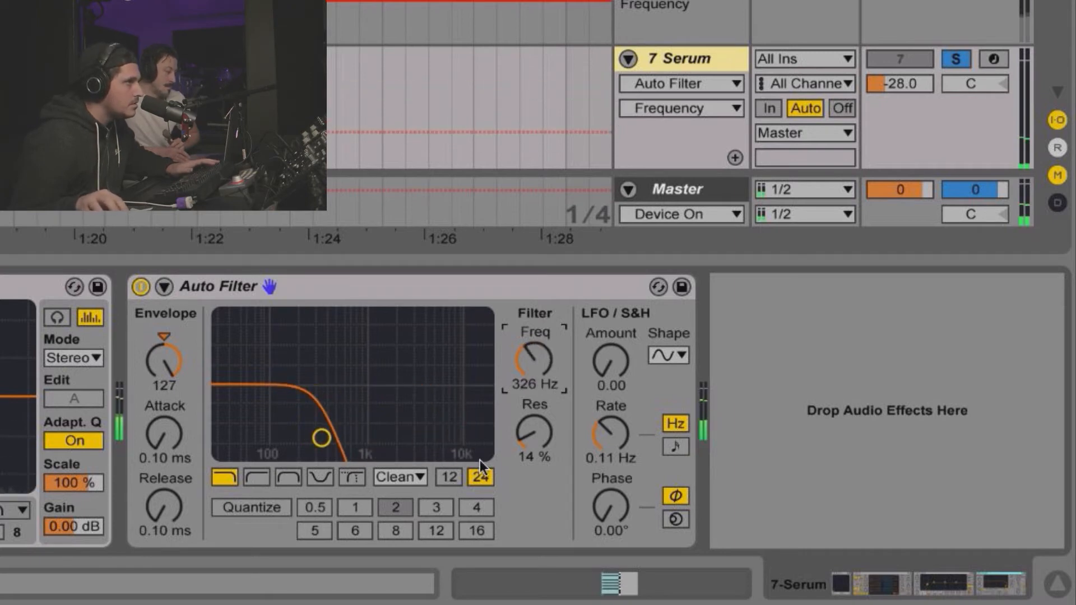
left_click(457, 478)
left_click_drag(525, 377, 533, 321)
left_click(482, 477)
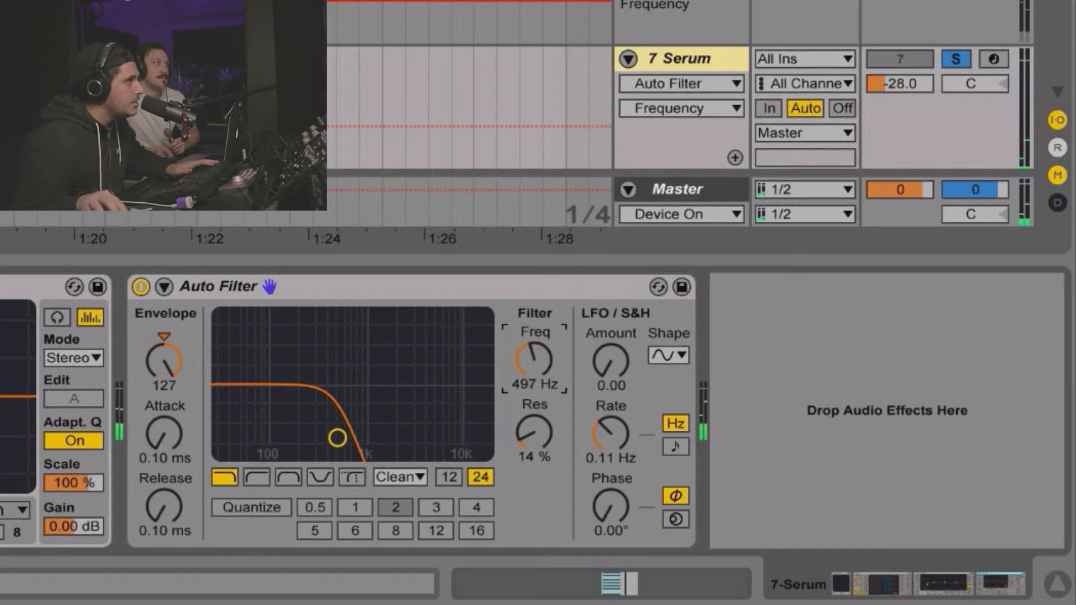
left_click_drag(534, 360, 534, 345)
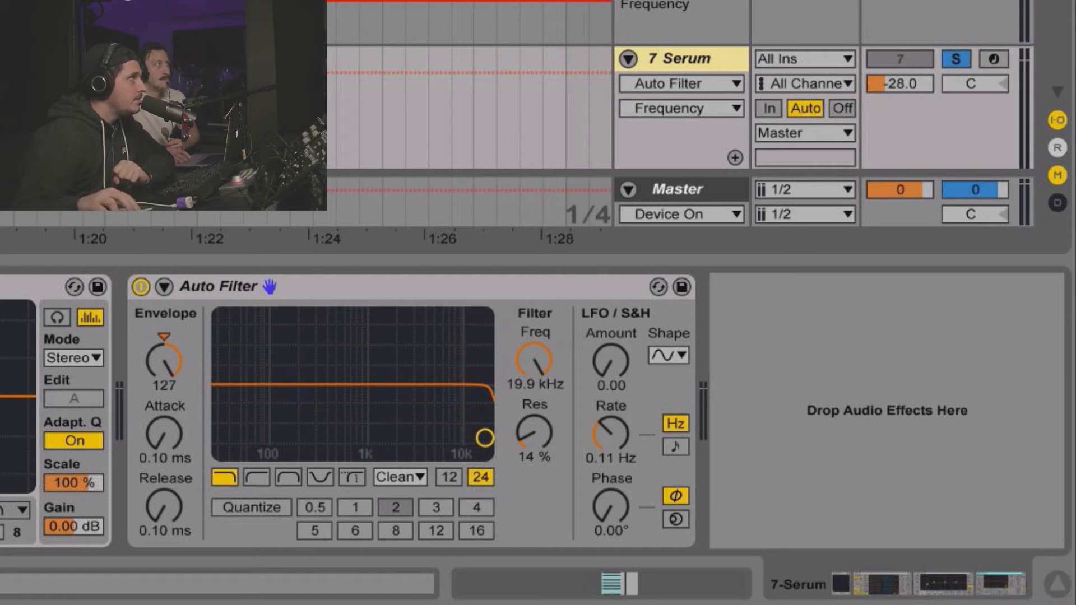
Insert a second OTT after the Auto Filter and place a Reverb behind it.
left_click_drag(906, 158, 857, 359)
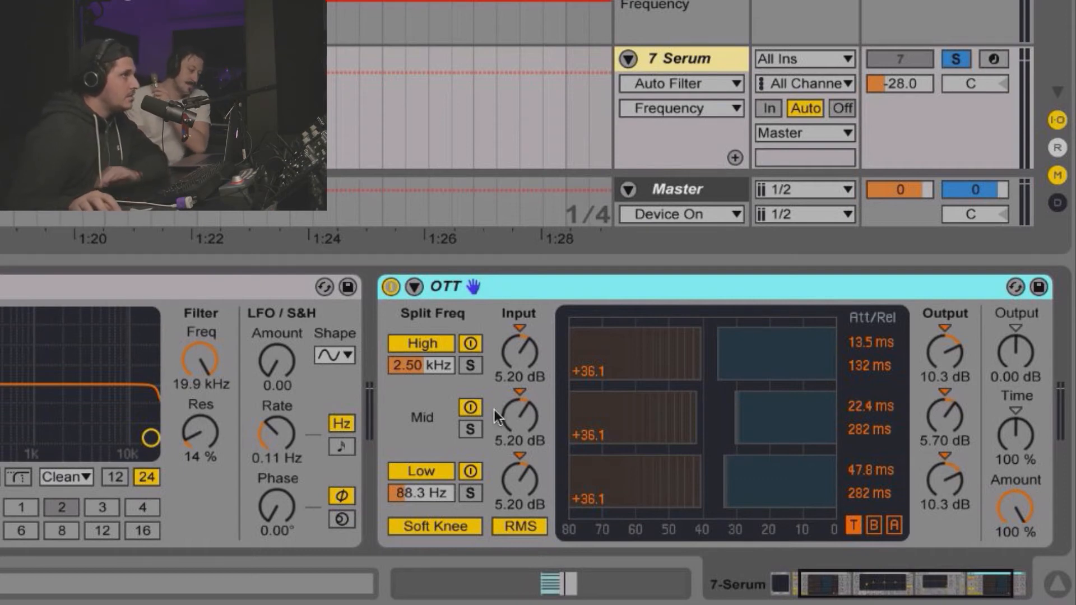
scroll(494, 410, "right", 3)
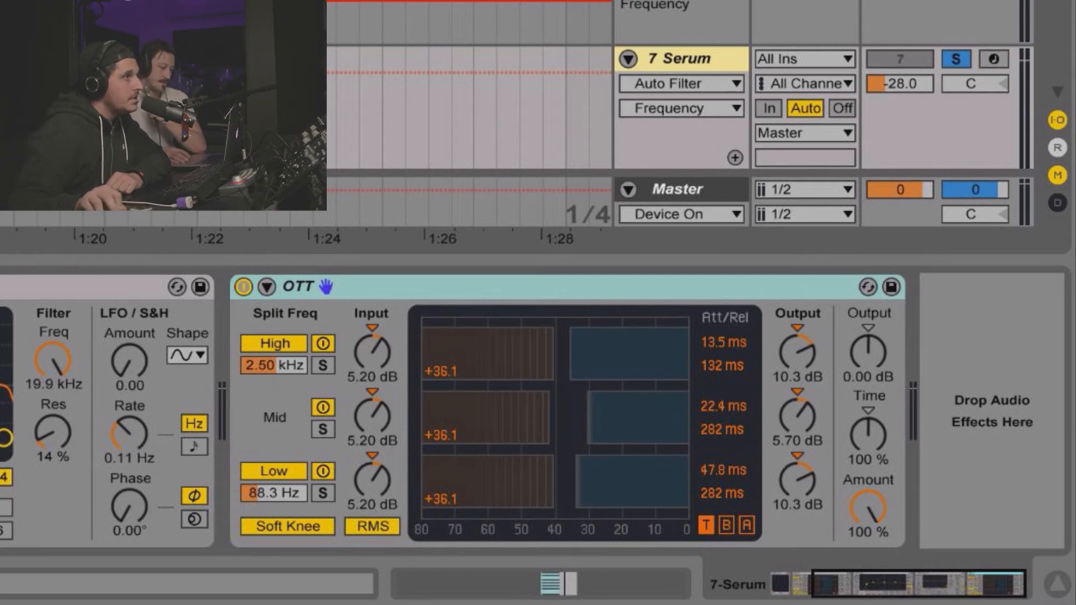
left_click_drag(845, 187, 937, 354)
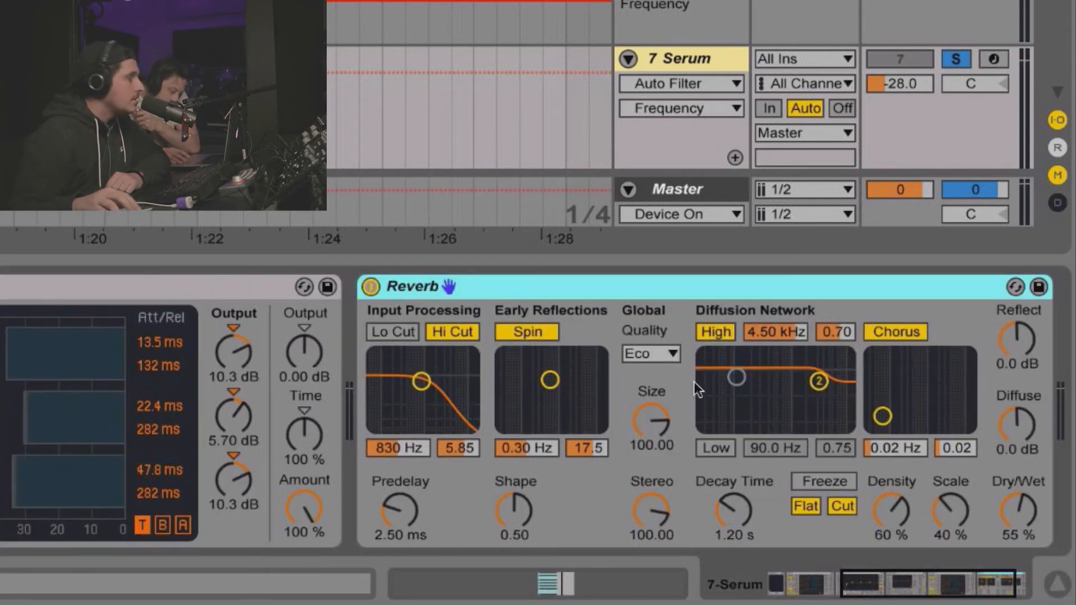
Enable the Reverb's input low cut, set the input filter to 4.72 kHz with width 7.41, and reduce the predelay to 0.50 ms.
left_click(409, 332)
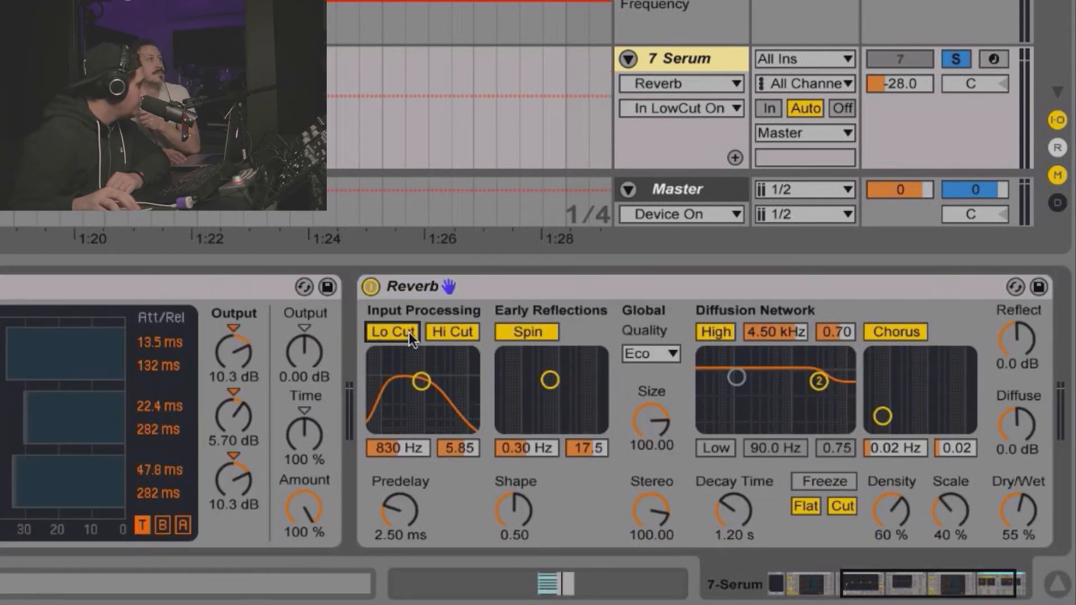
left_click_drag(422, 381, 449, 368)
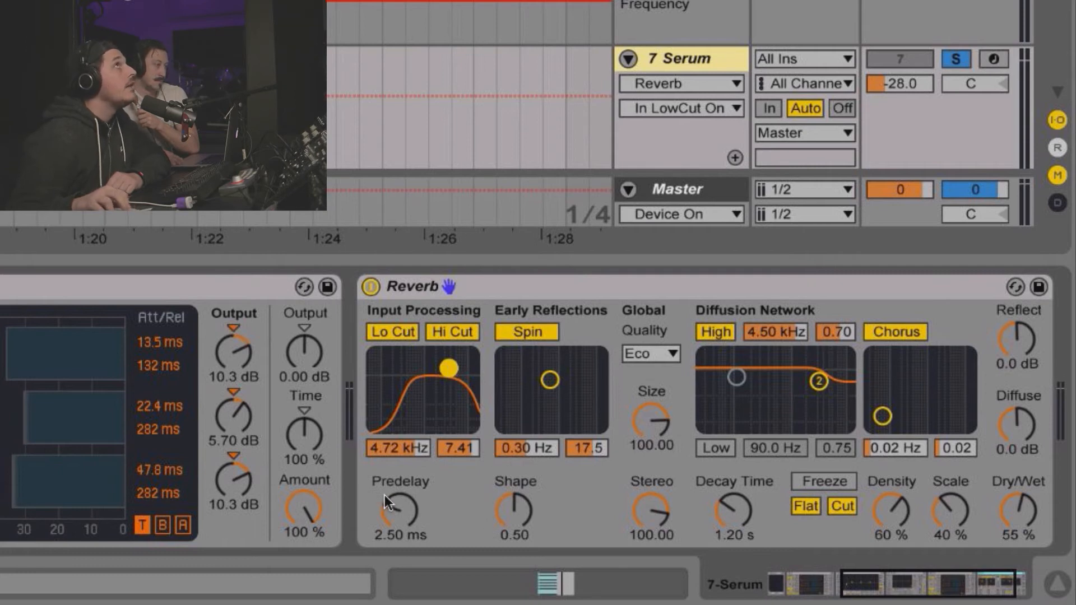
left_click_drag(384, 495, 385, 496)
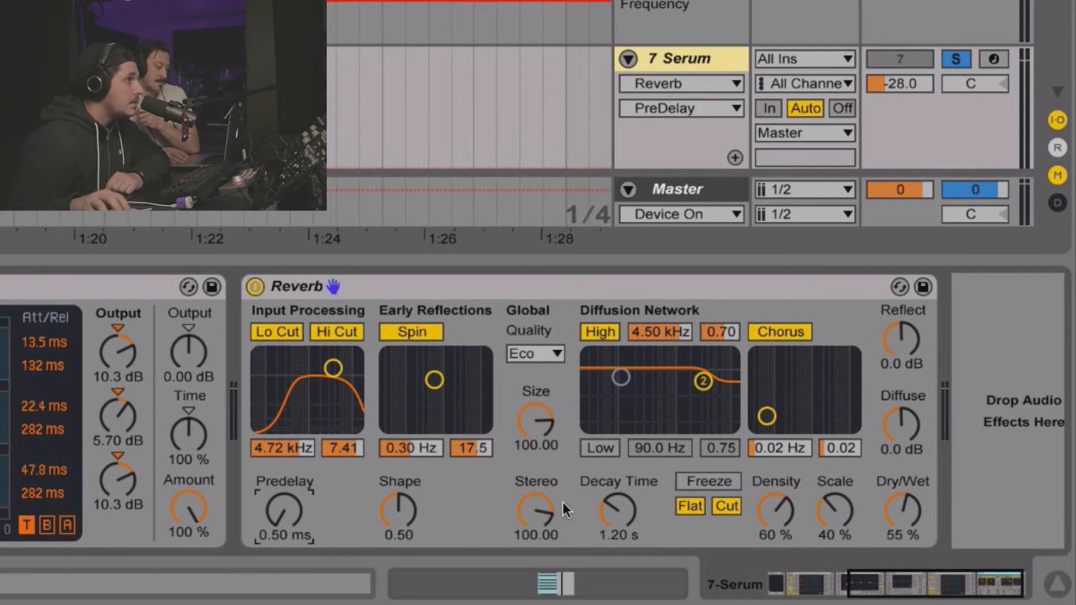
Set the Reverb's decay time to 3.46 s and its dry/wet mix to 37 %.
mouse_move(596, 509)
left_mouse_down()
mouse_move(596, 483)
mouse_move(604, 504)
left_mouse_up()
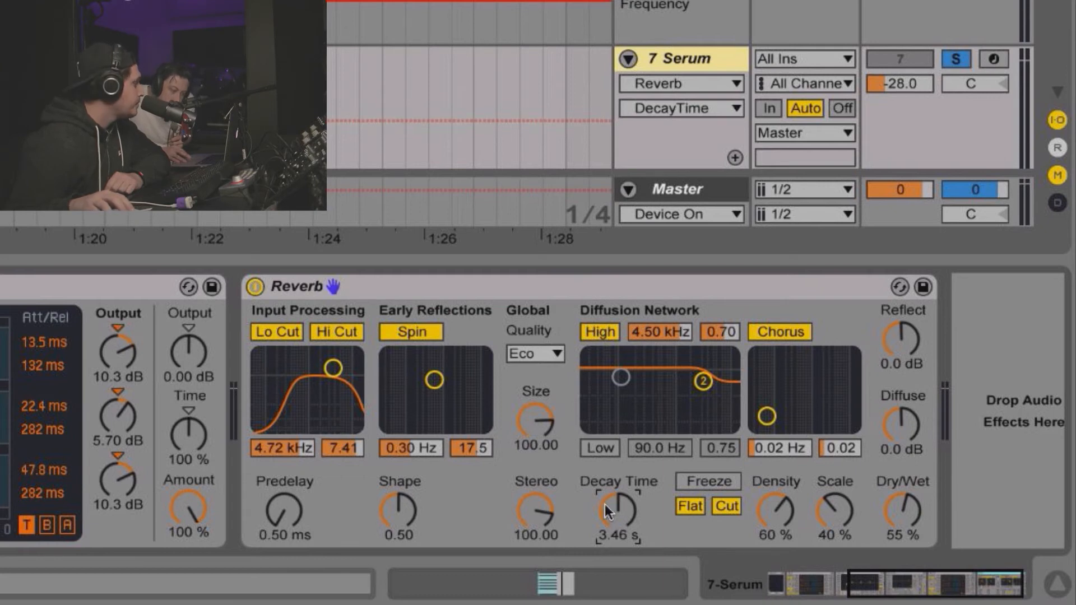
scroll(456, 514, "right", 2)
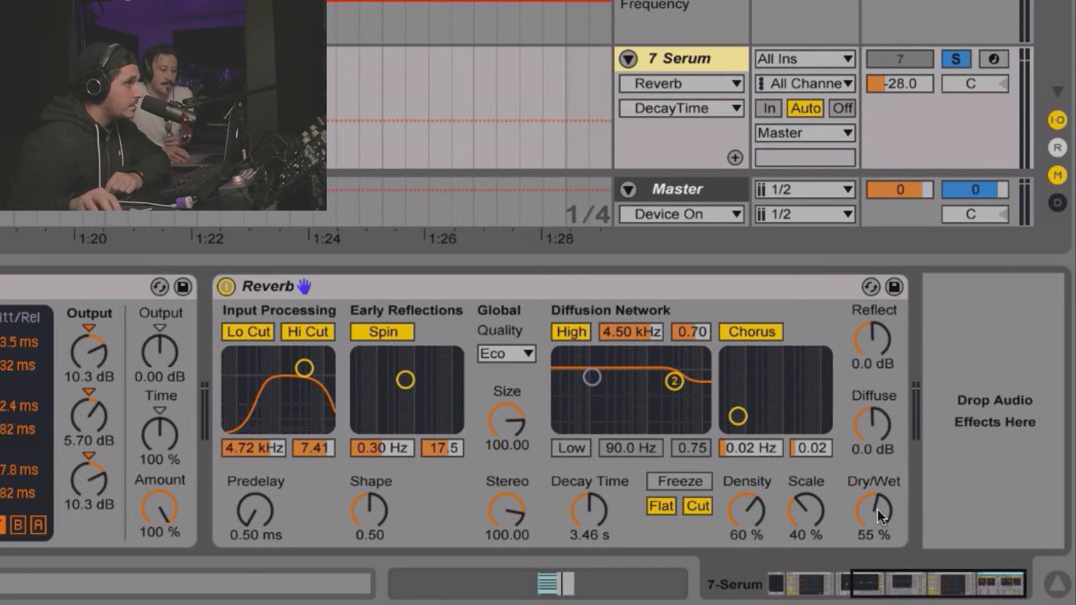
left_click_drag(877, 509, 877, 529)
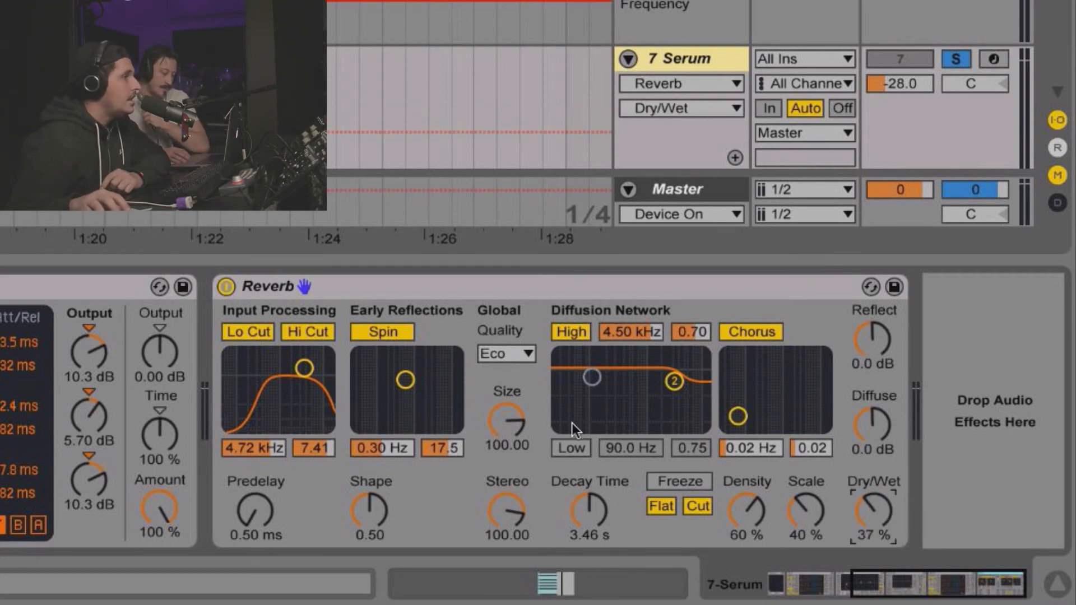
Set the high filter of the Reverb's diffusion network to 912 Hz and 0.25 while auditioning the chord.
left_click(675, 382)
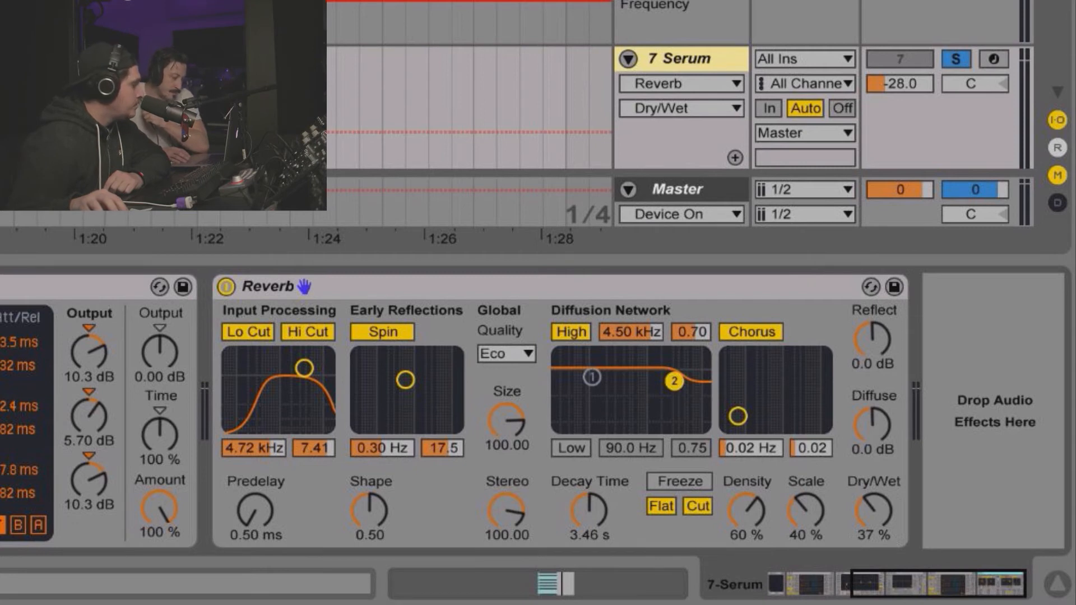
left_click_drag(674, 381, 638, 419)
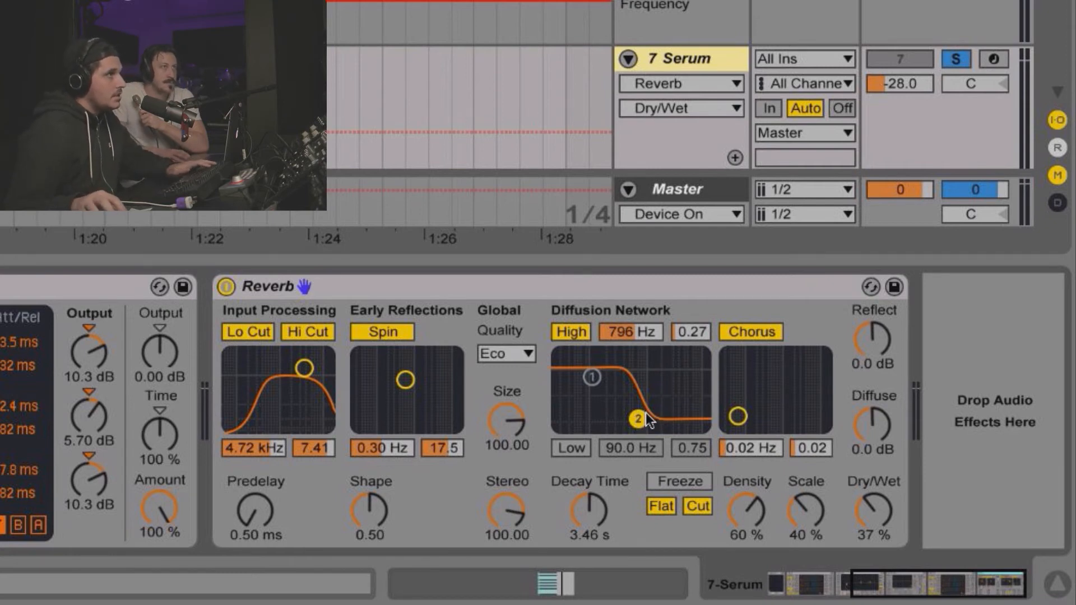
key("space")
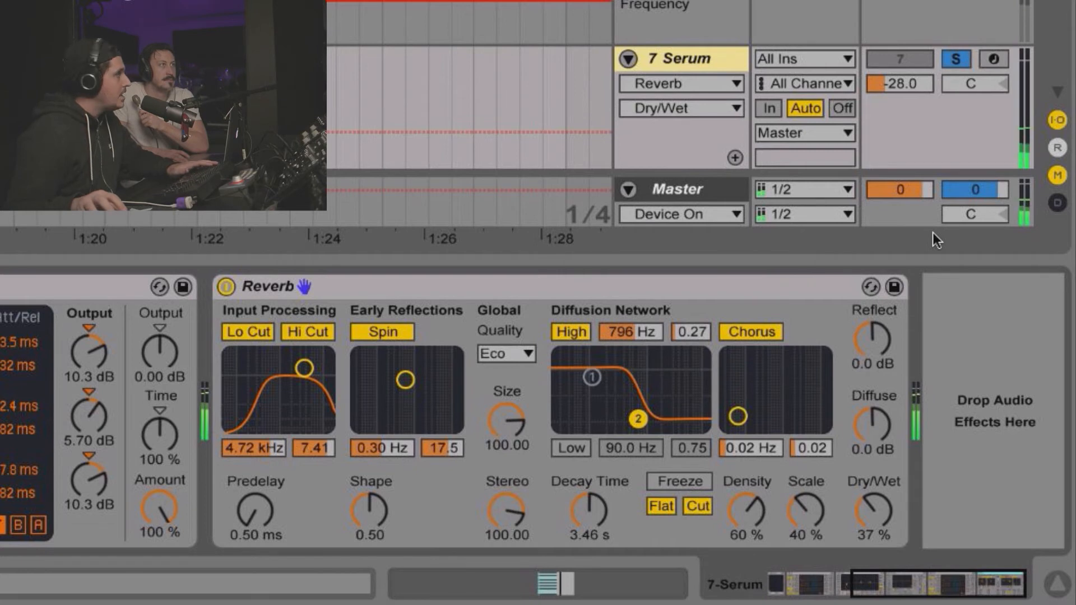
key("space")
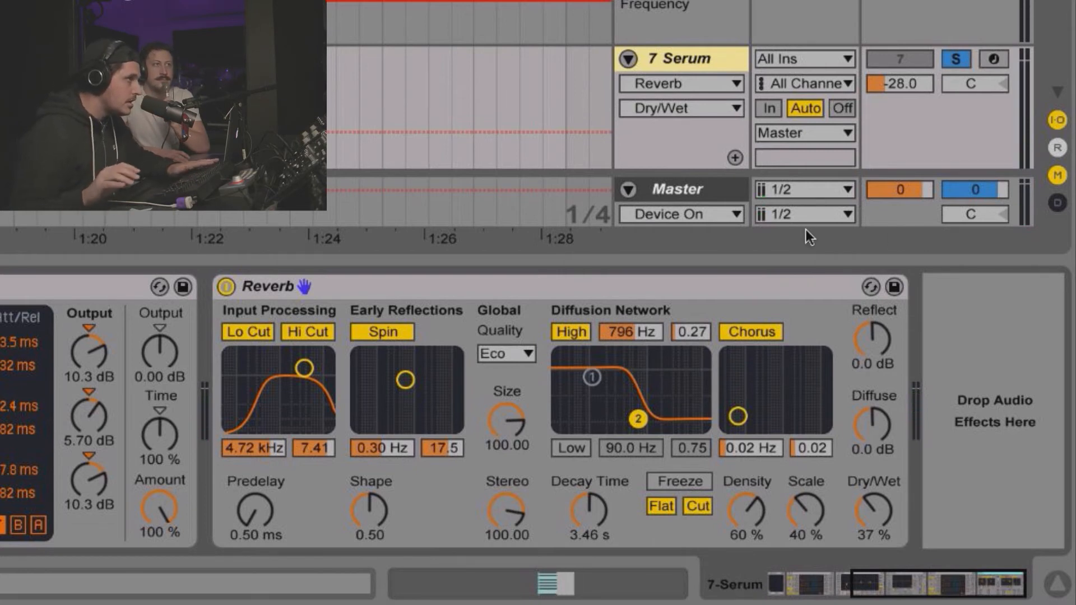
key("space")
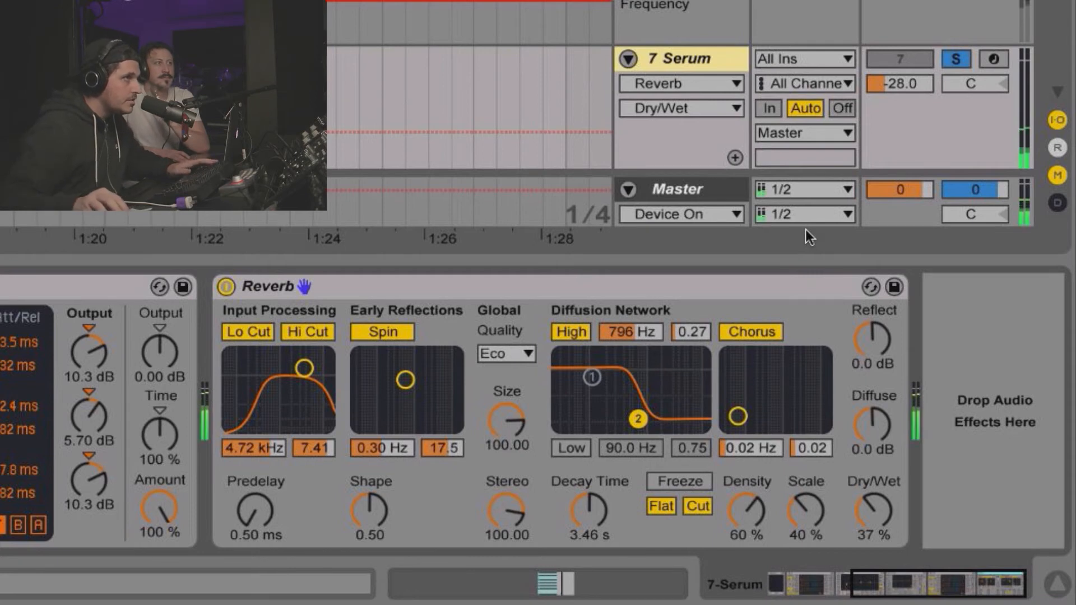
mouse_move(638, 419)
left_mouse_down()
mouse_move(644, 389)
mouse_move(641, 420)
left_mouse_up()
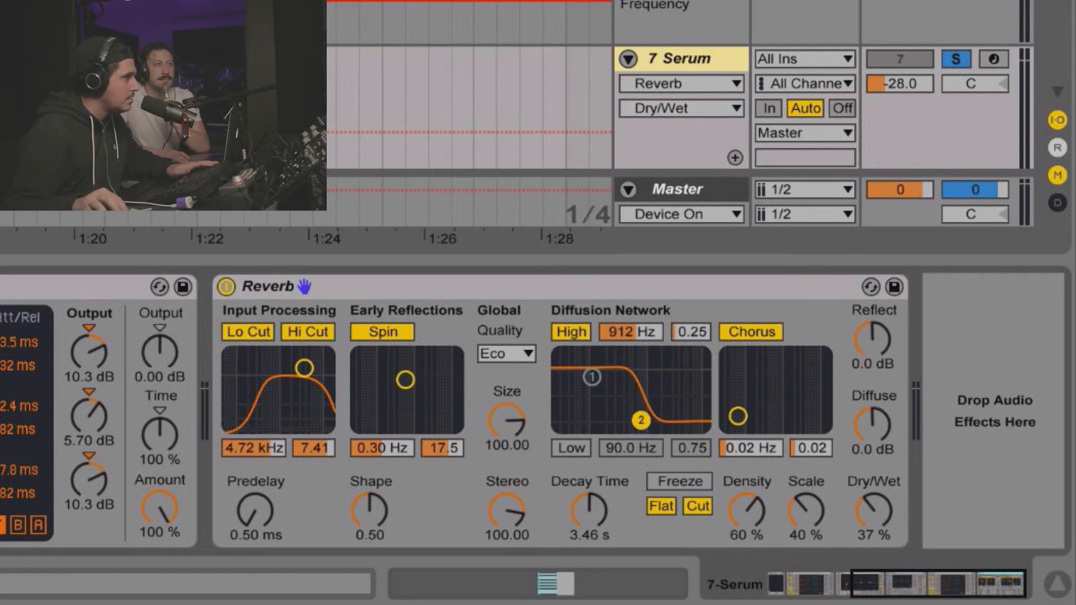